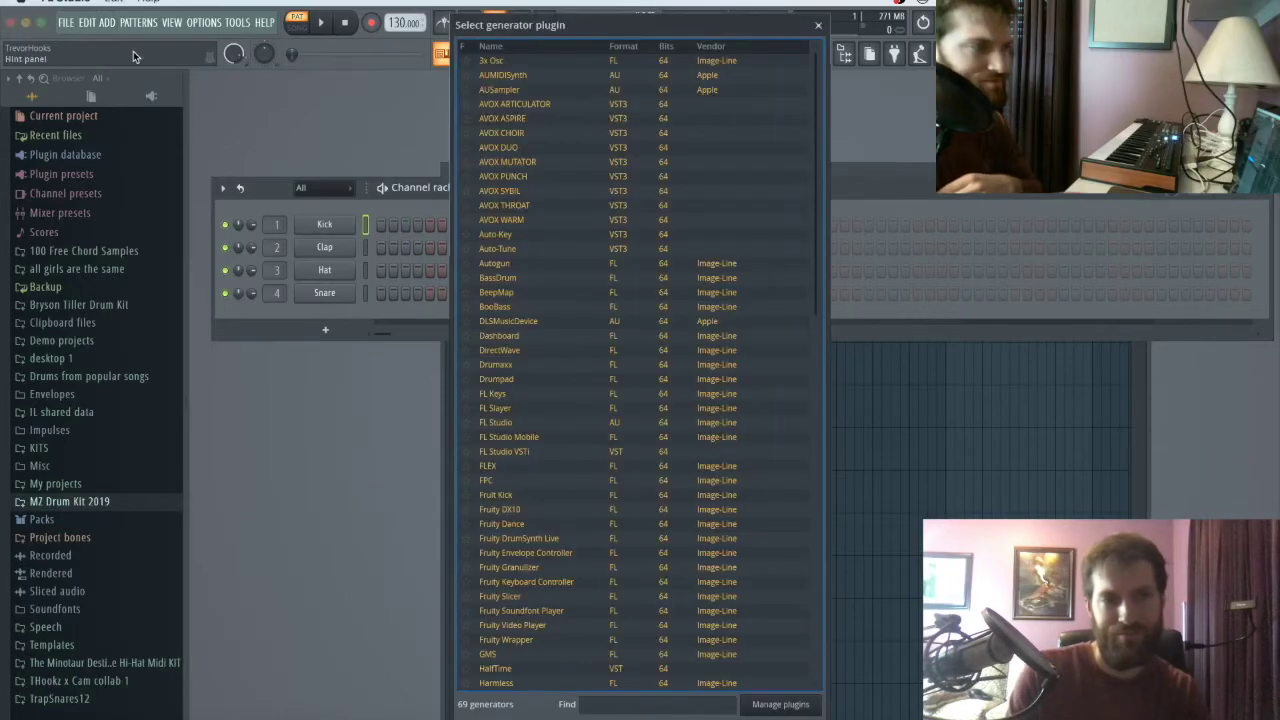
Step: Find the Omnisphere AU plugin in the generator list by searching "om" and add it as a new channel
scroll(566, 406, down, 5)
scroll(630, 630, down, 3)
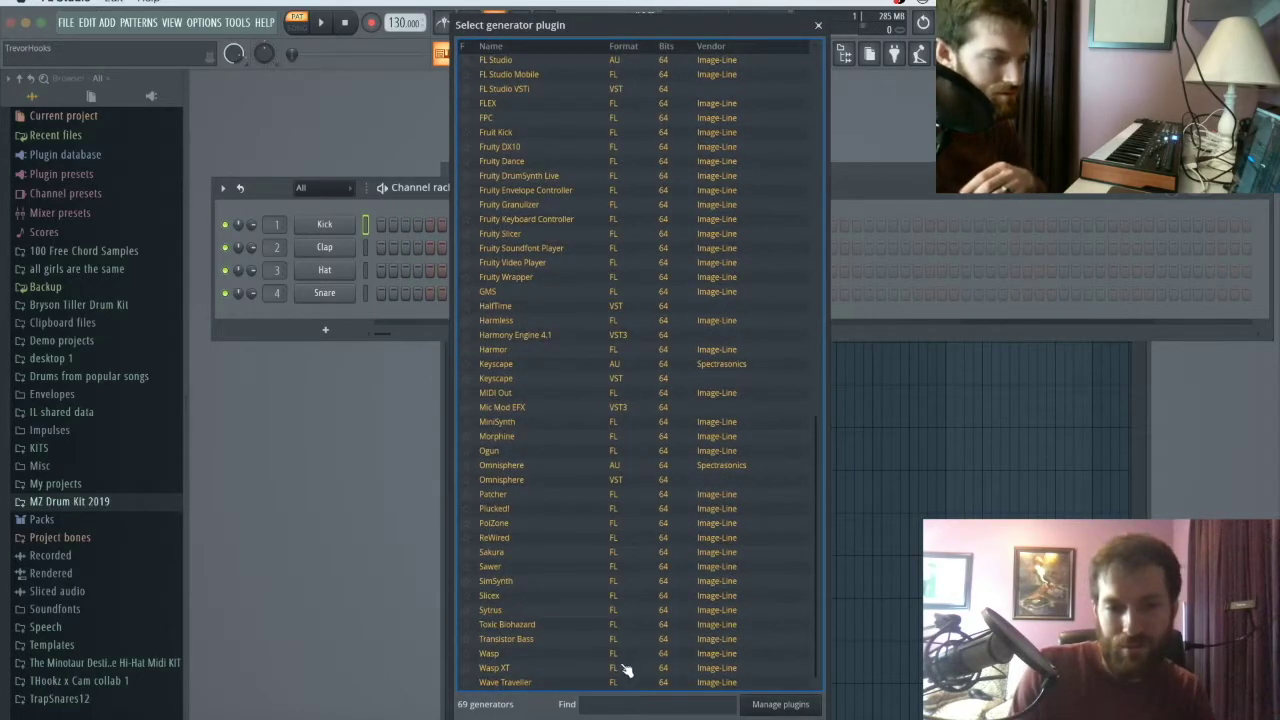
click(606, 706)
text(om)
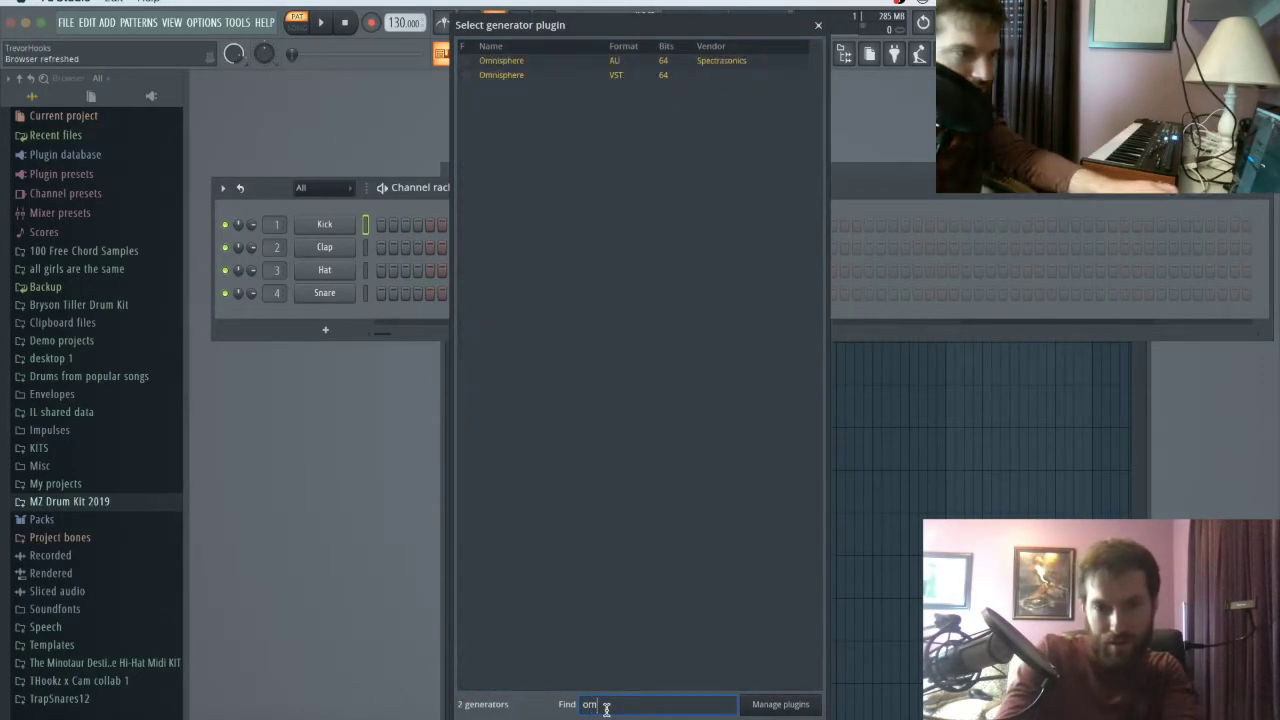
click(599, 62)
double_click(599, 62)
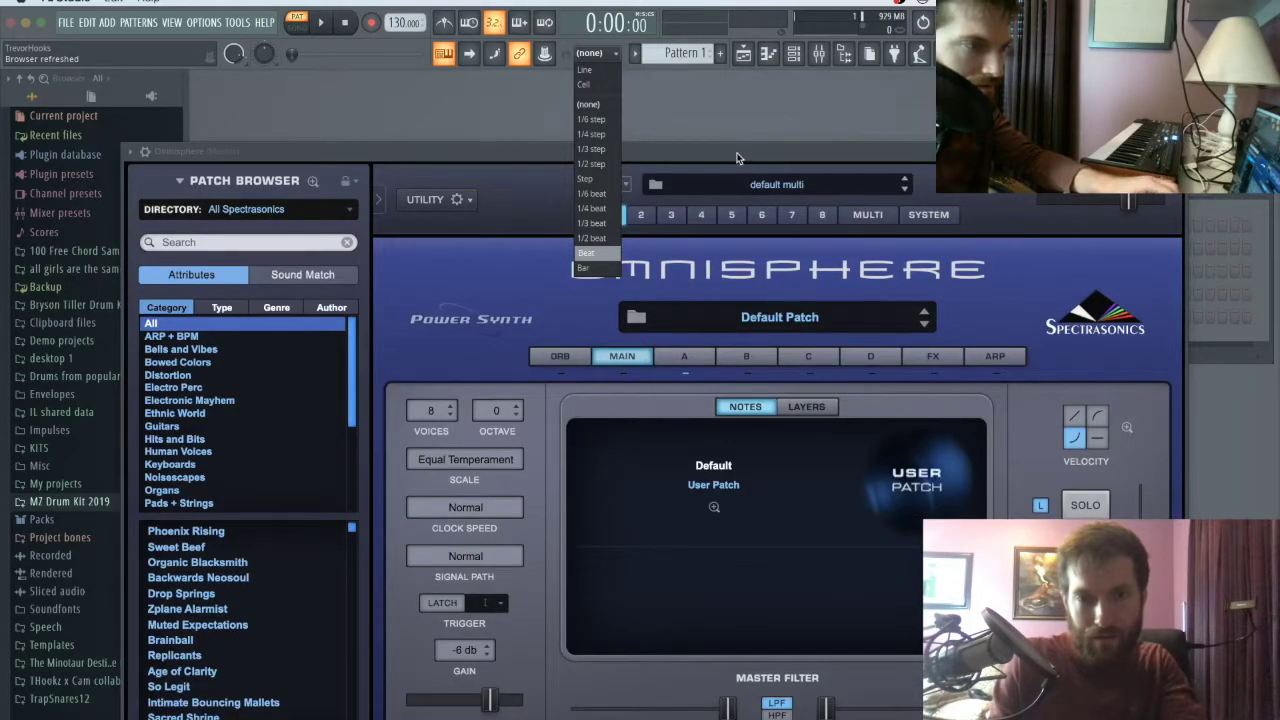
click(736, 157)
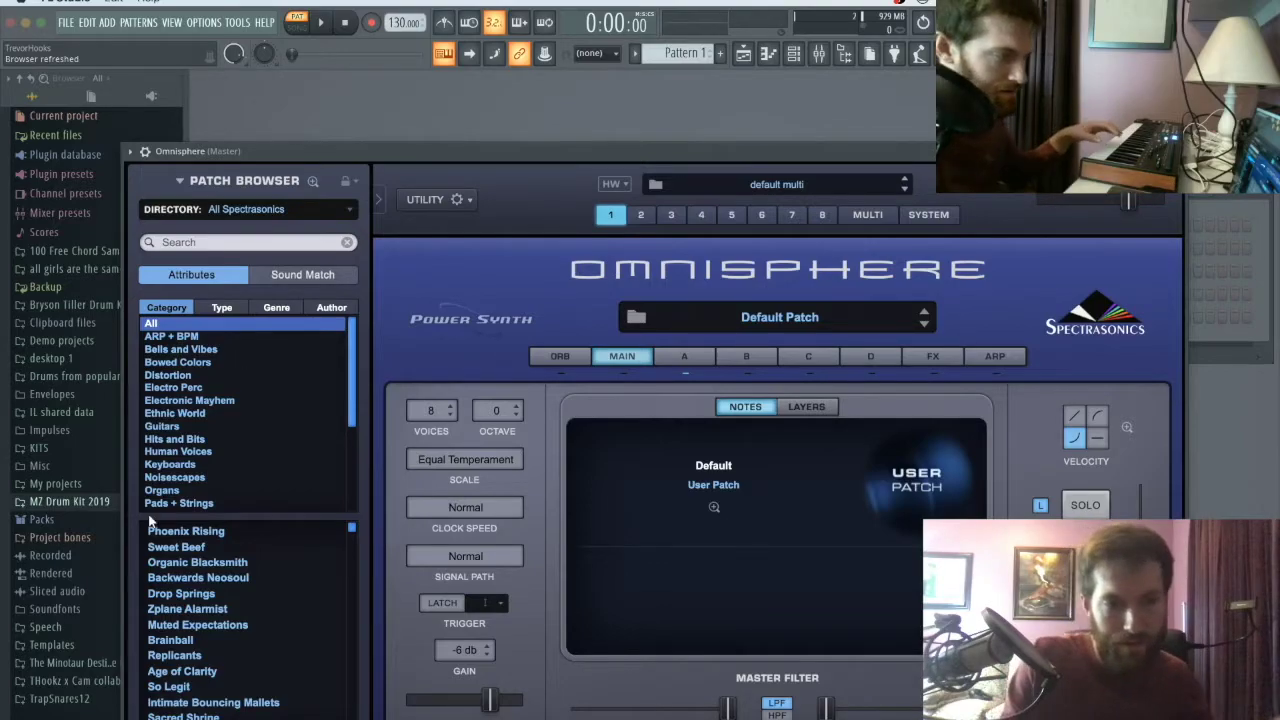
Step: Load the Bending Indonesia patch from Omnisphere's Bells and Vibes category to audition it
click(183, 364)
click(185, 350)
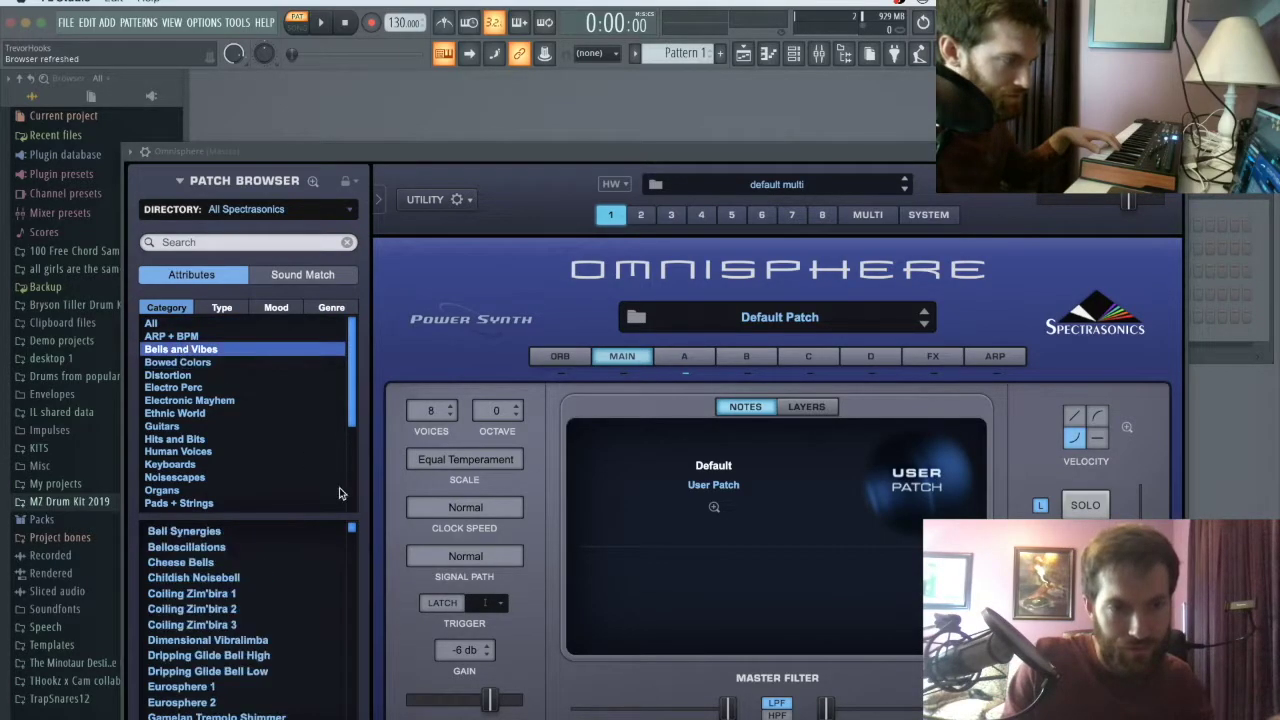
drag(349, 523, 336, 563)
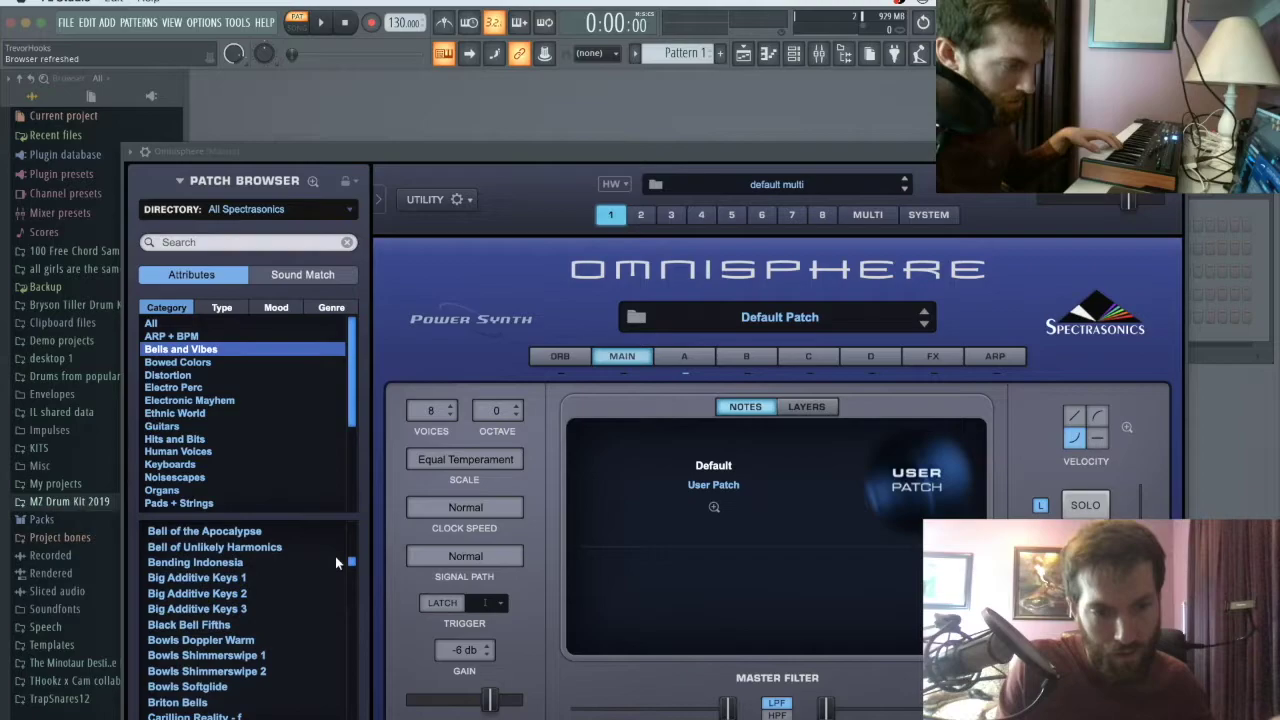
click(233, 563)
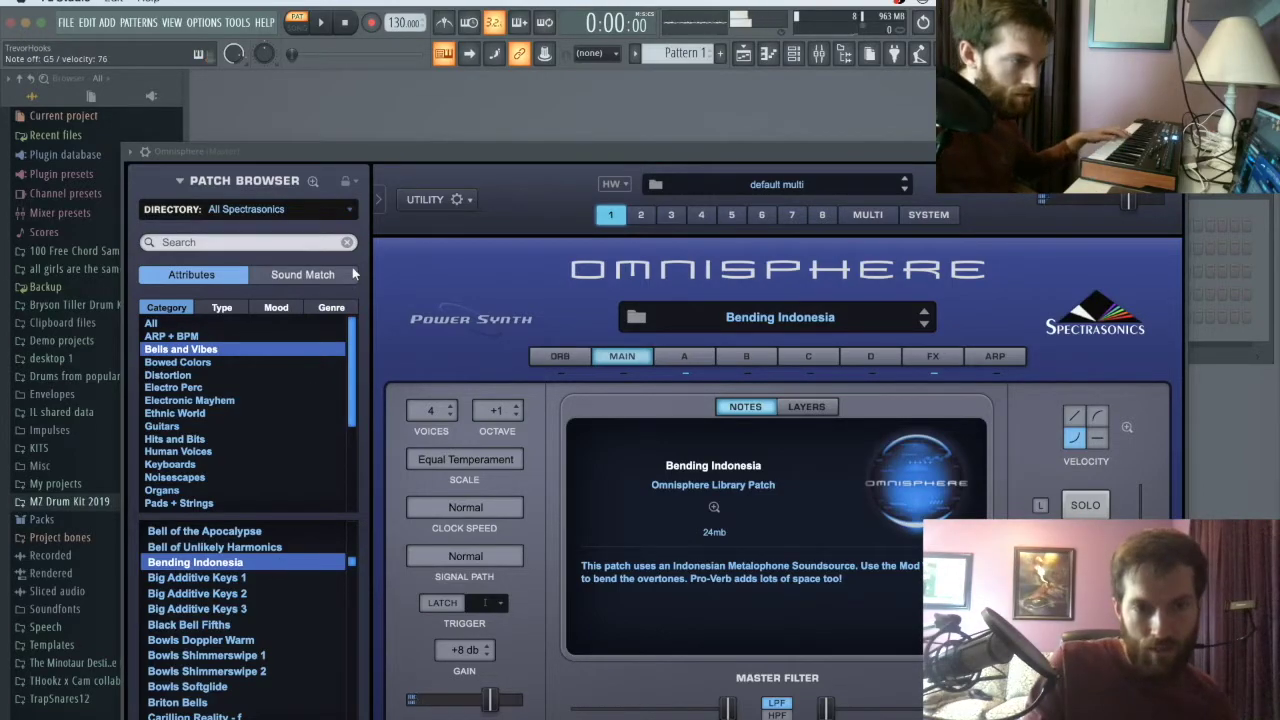
Step: Switch the patch browser to the Pvlace Presets user directory and select the PVLACE Omnisphere Bank Vol 8 category
click(335, 215)
mouse_move(290, 337)
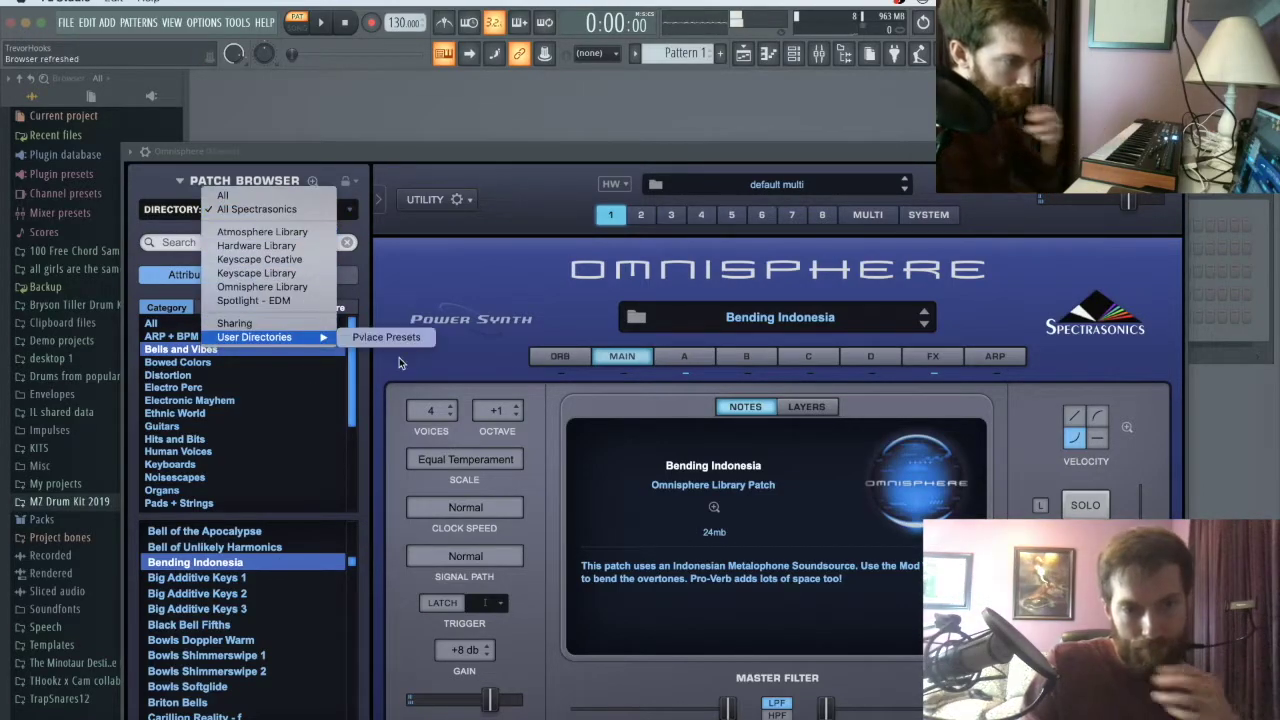
click(387, 338)
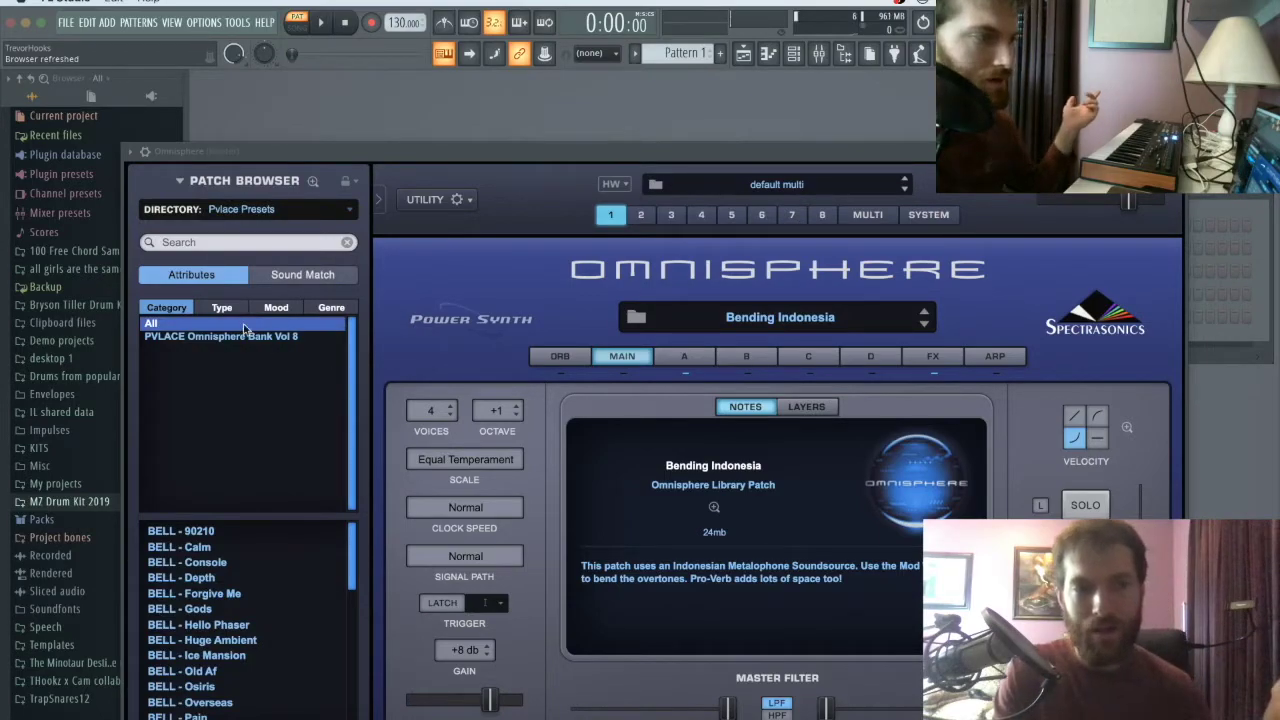
click(223, 338)
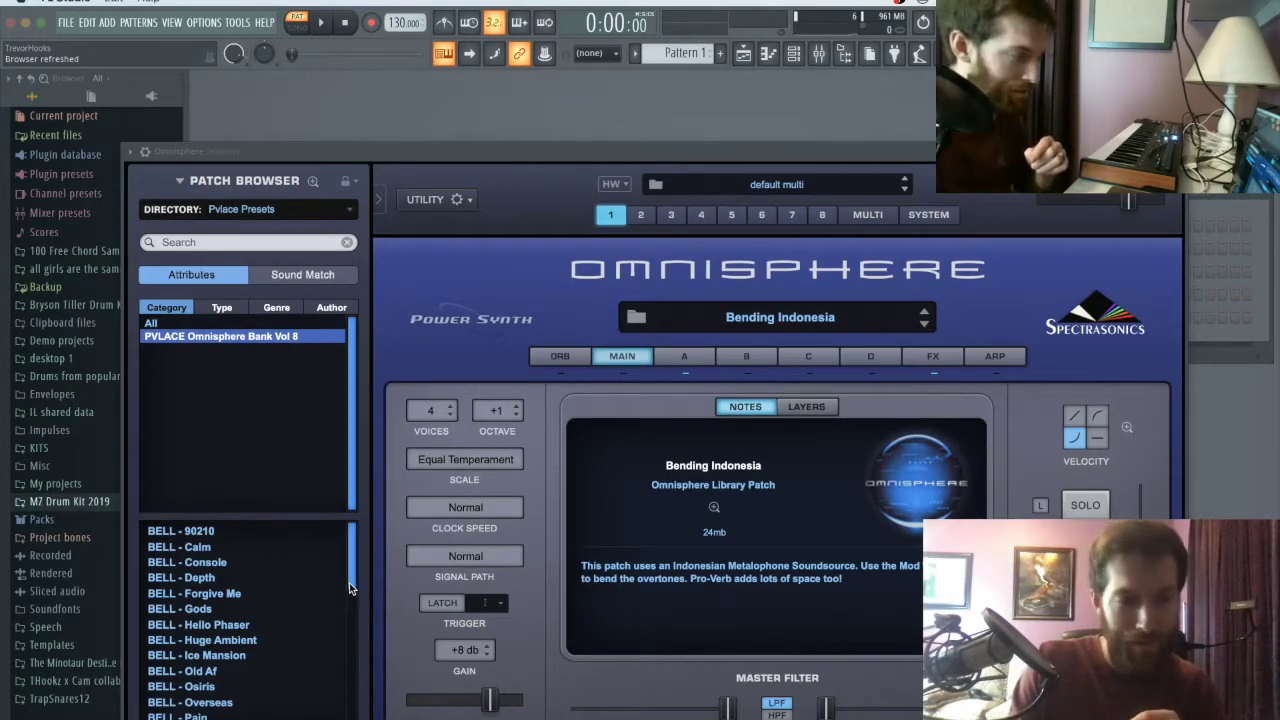
Step: Audition the BELL - Wolf and BELL - Sword patches from the PVLACE bank
scroll(346, 630, down, 3)
scroll(346, 636, down, 3)
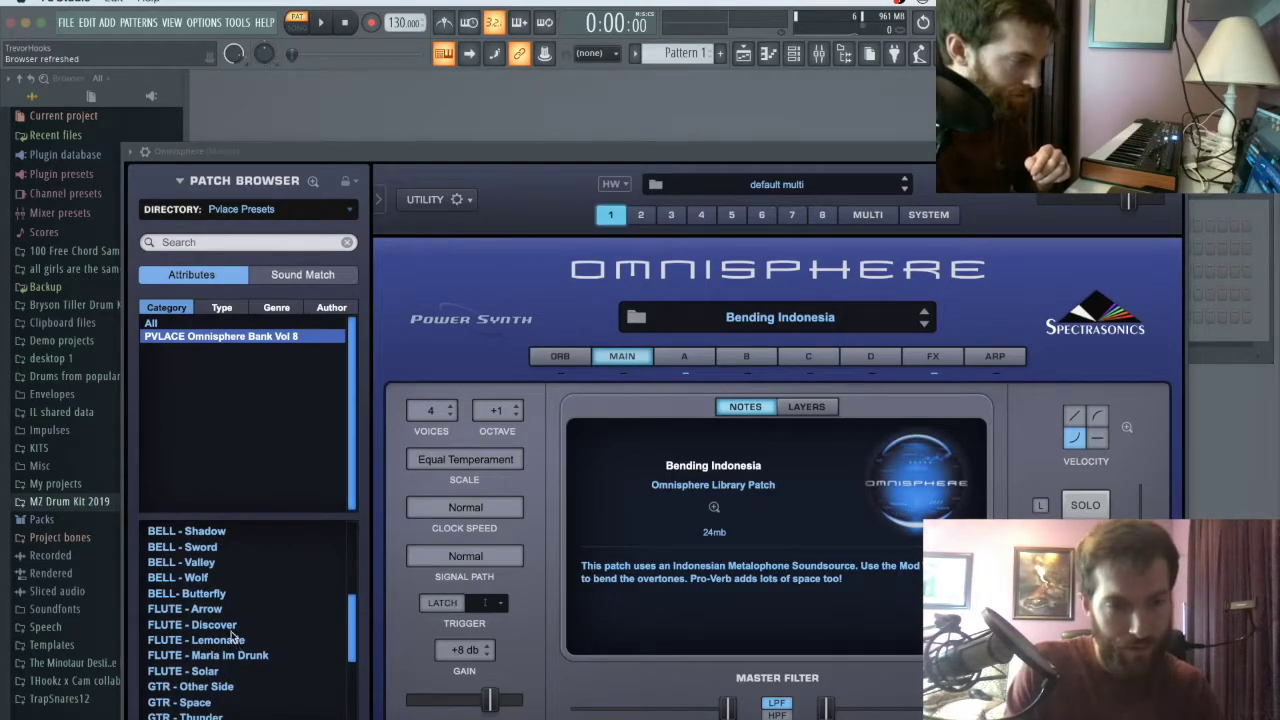
click(201, 579)
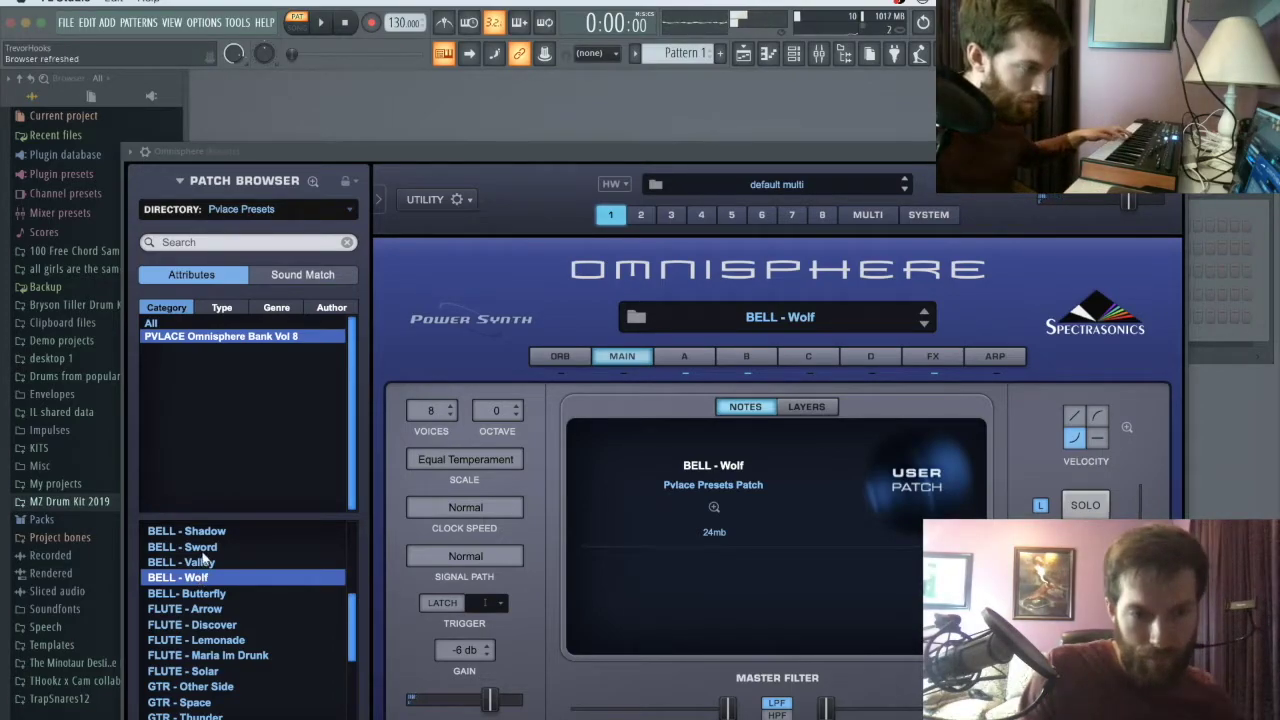
click(202, 554)
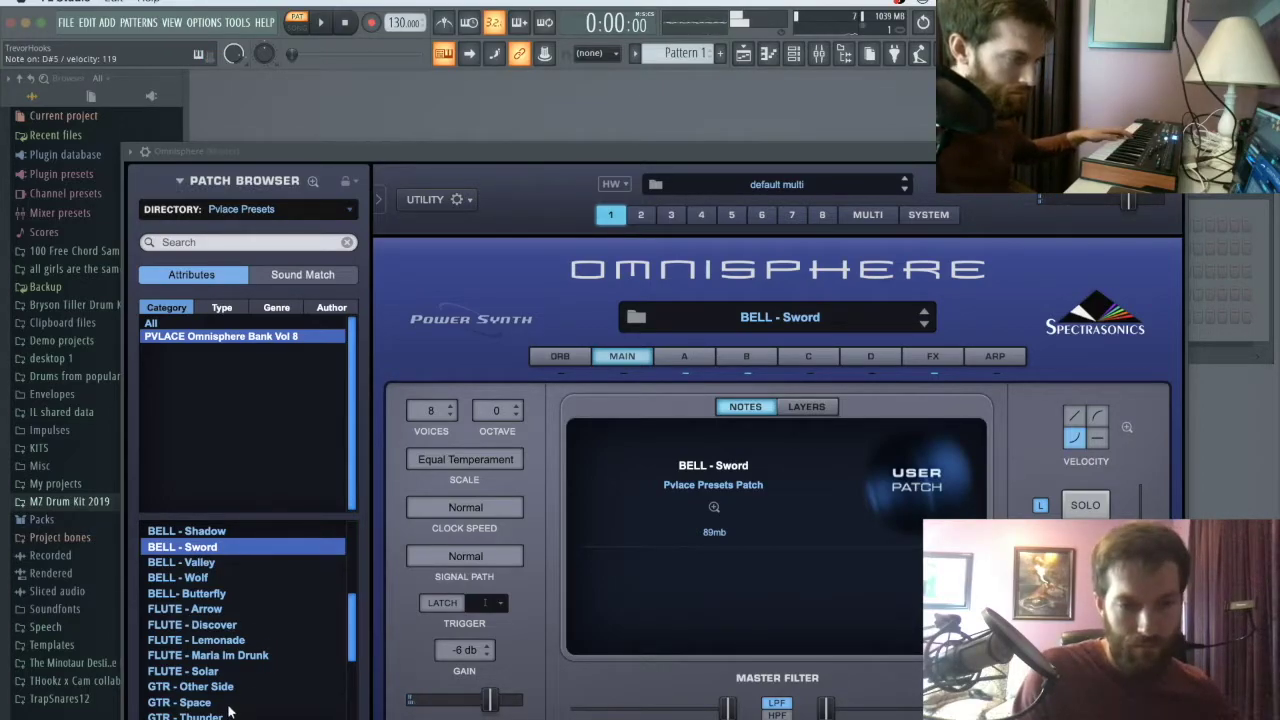
Step: Load the BELL - 90210 patch and close the Omnisphere window
drag(353, 645, 352, 553)
click(197, 533)
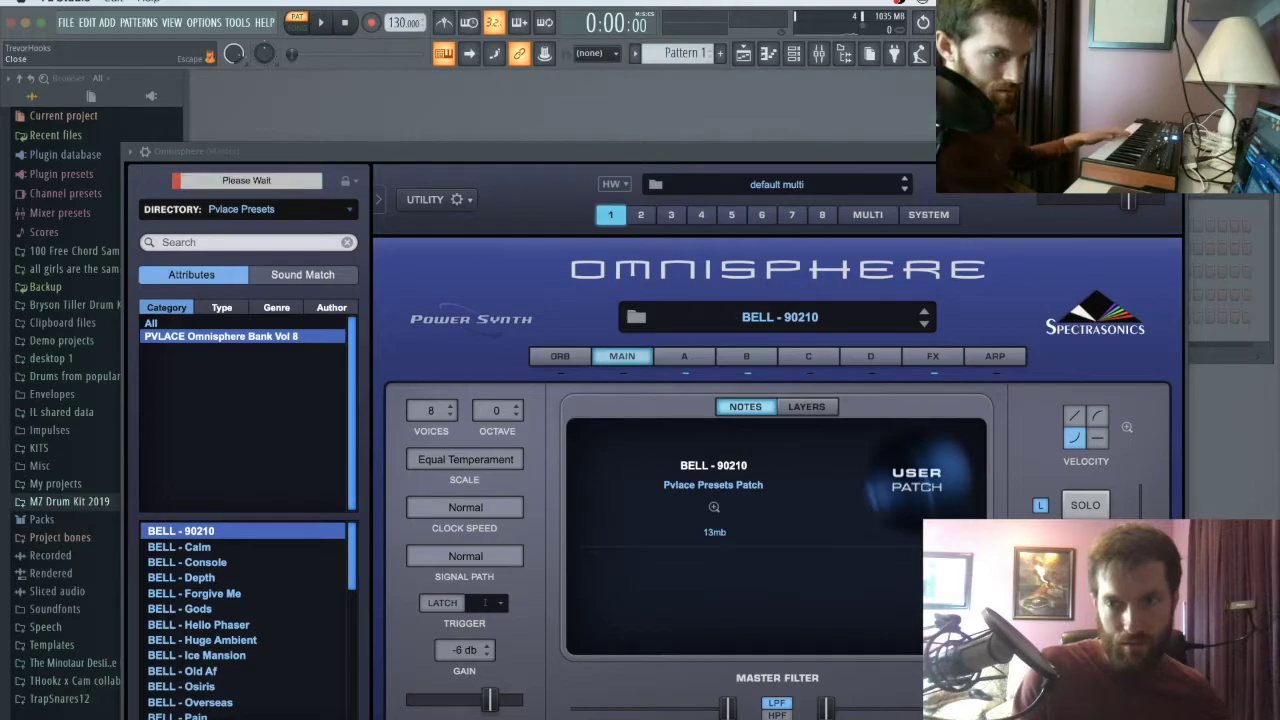
key(Escape)
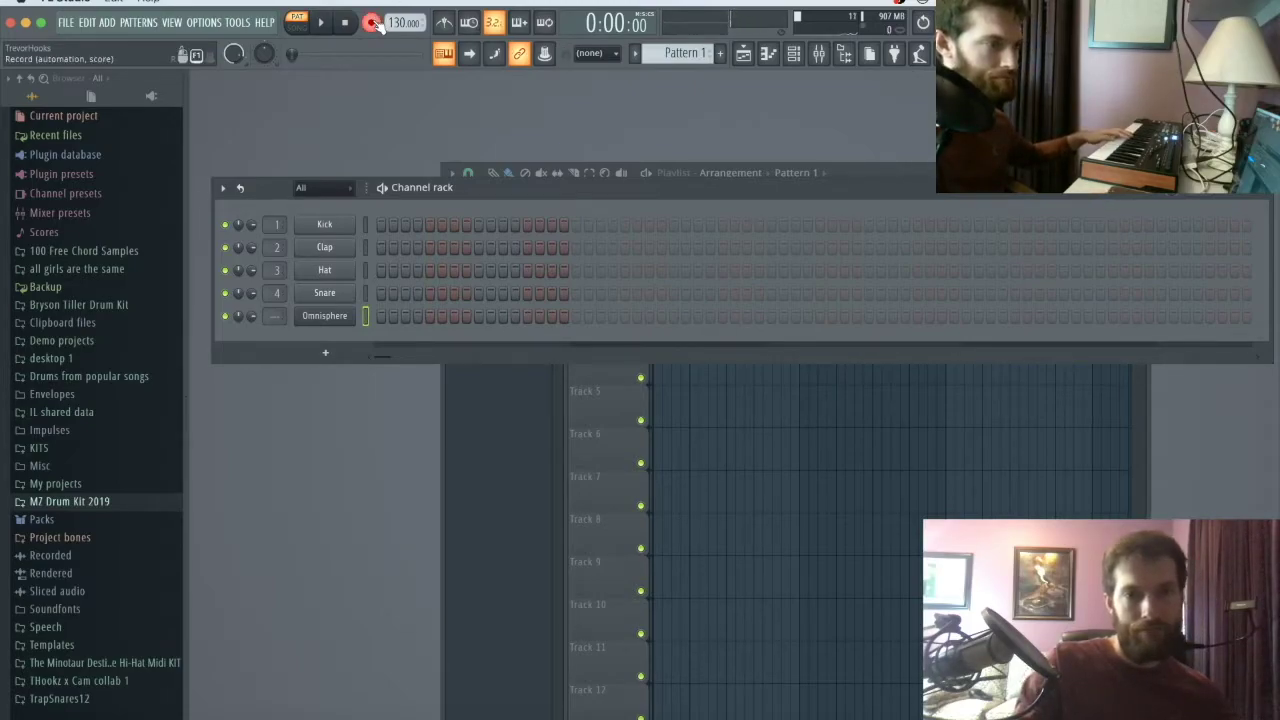
Step: Record a short melody of two-note chords with Omnisphere into Pattern 1, stopping after the third chord
key(space)
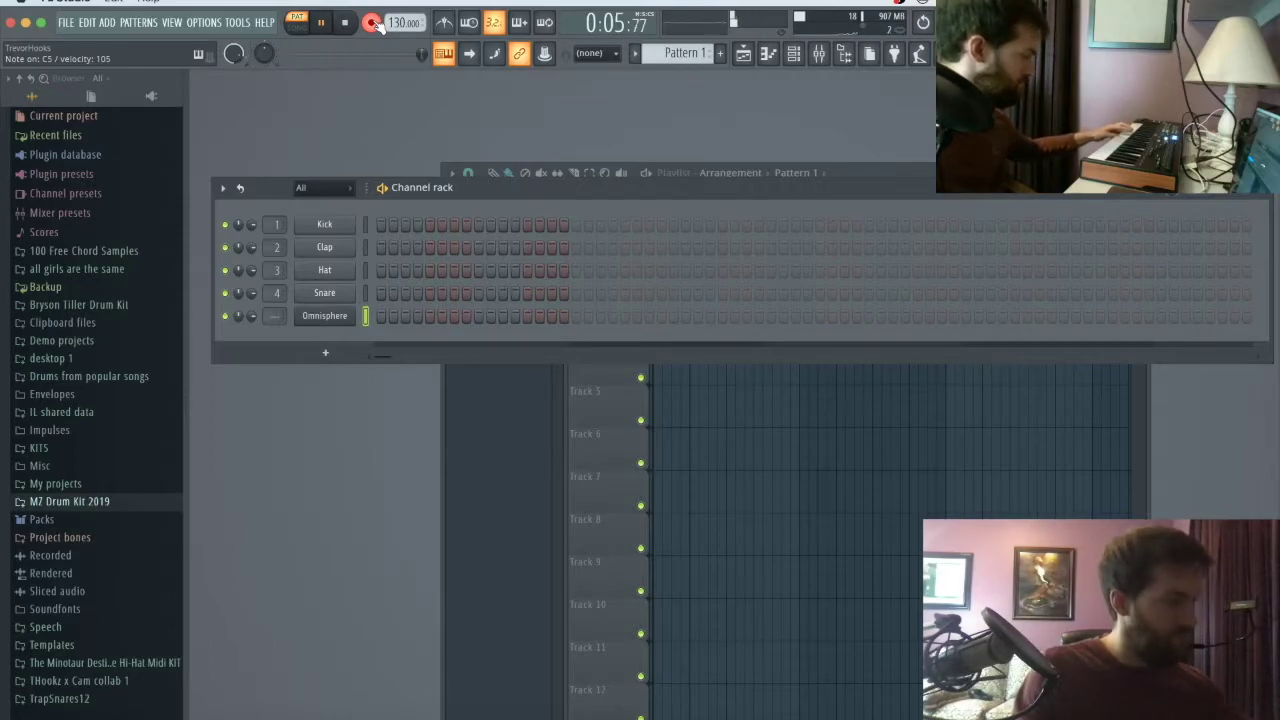
key(space)
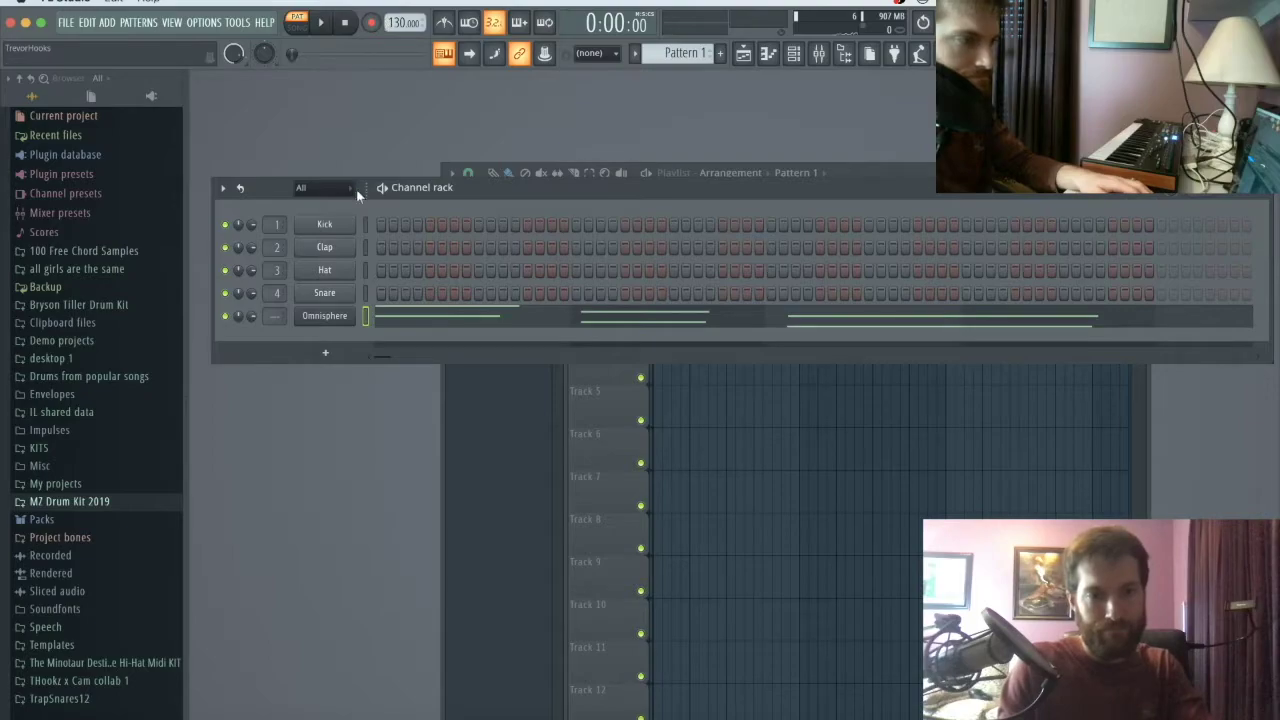
Step: In Omnisphere's piano roll, shift the second and third note pairs earlier to start on bars 2 and 3
right_click(330, 320)
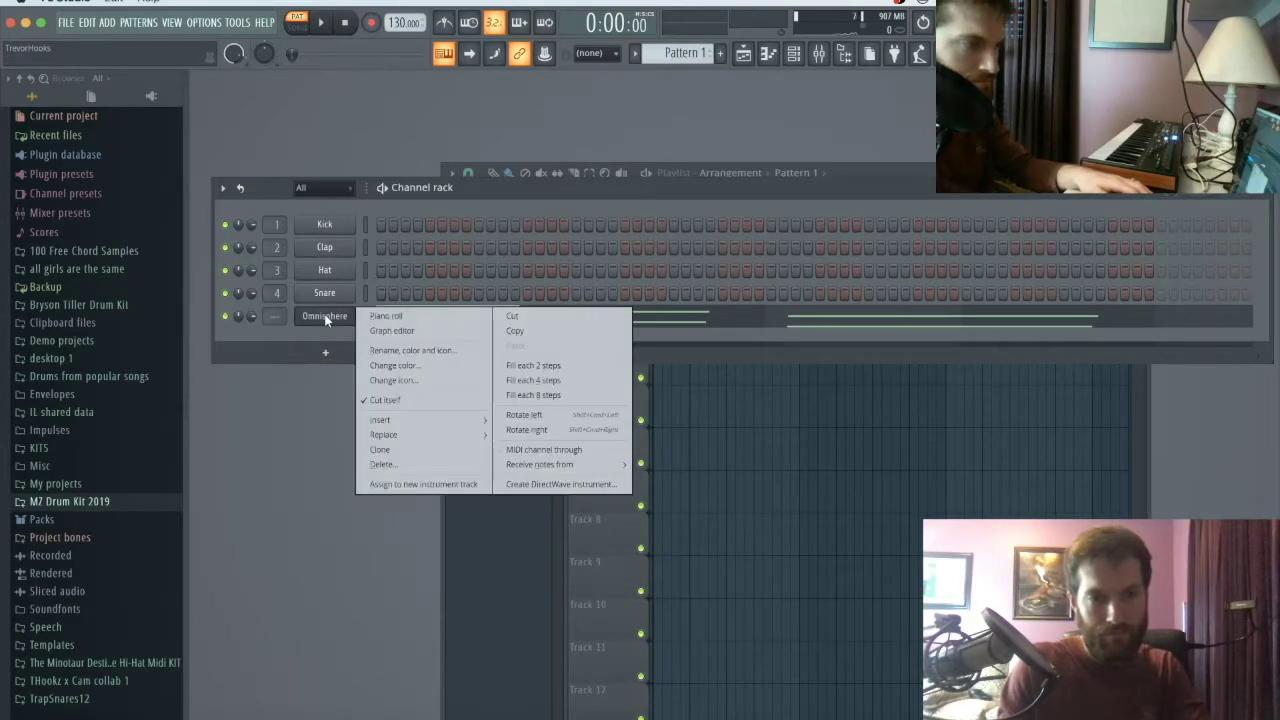
click(418, 320)
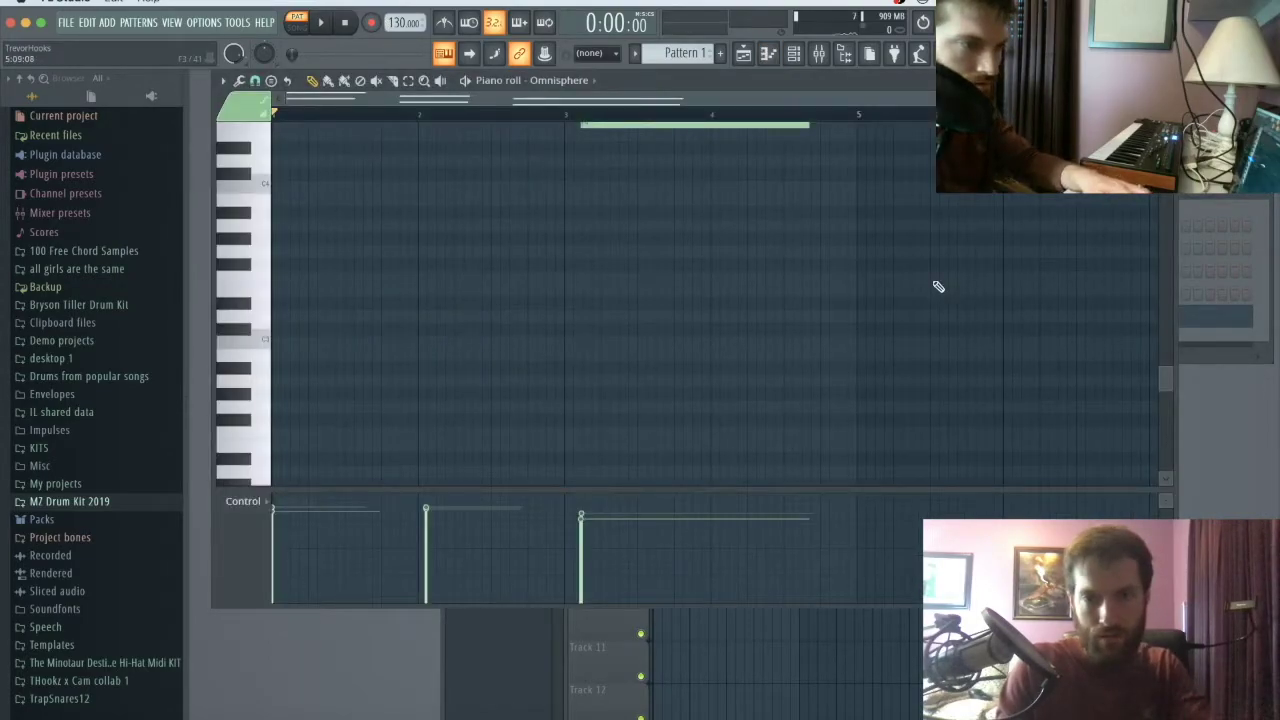
scroll(938, 287, up, 5)
drag(629, 430, 620, 215)
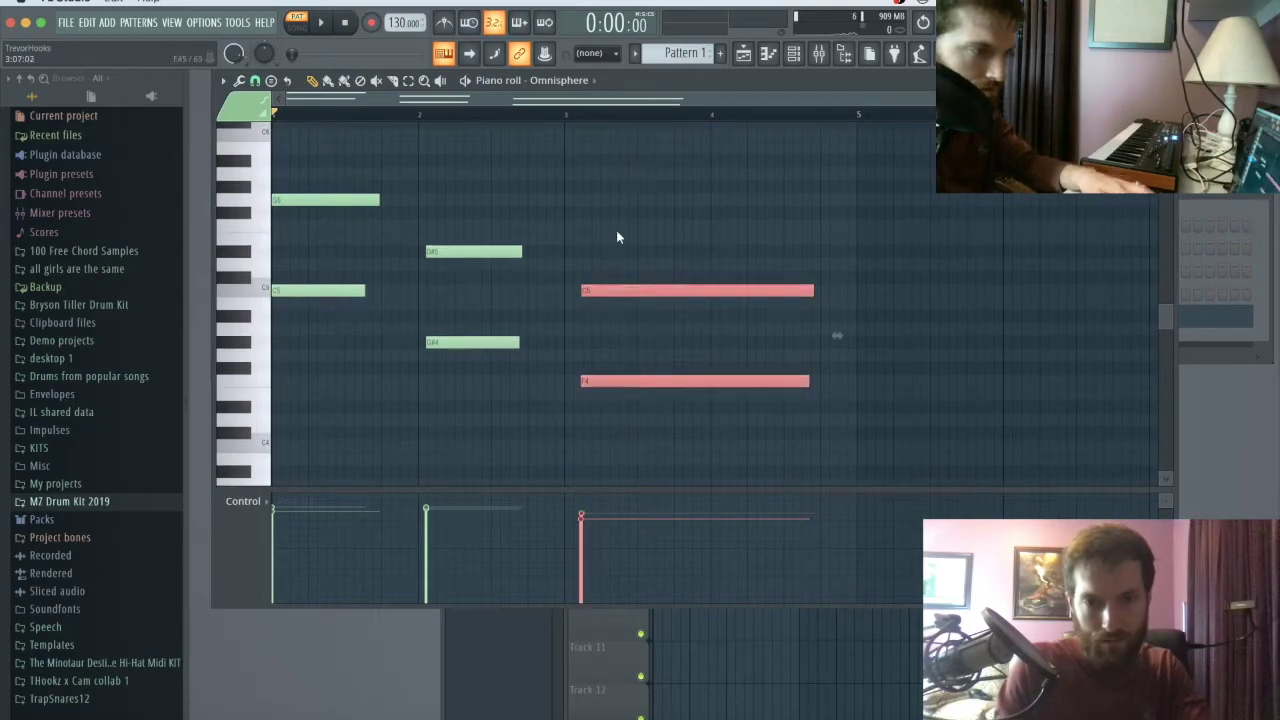
drag(597, 288, 579, 288)
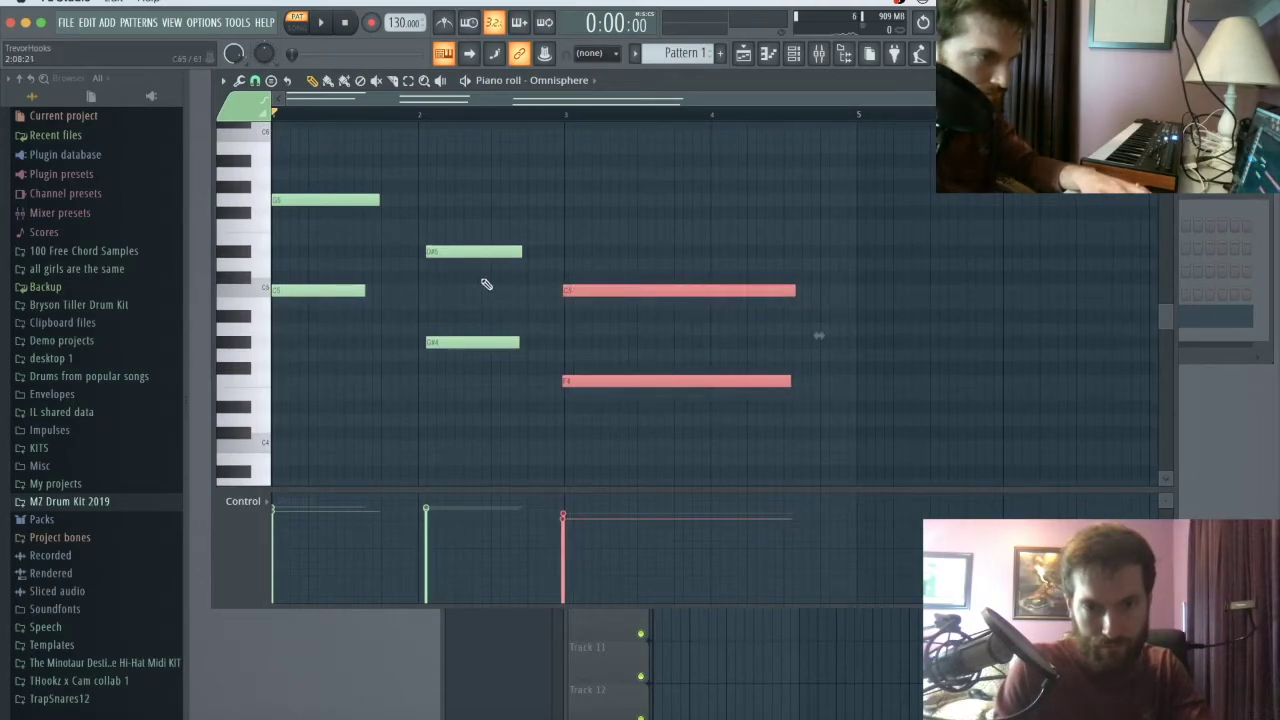
drag(472, 384, 466, 194)
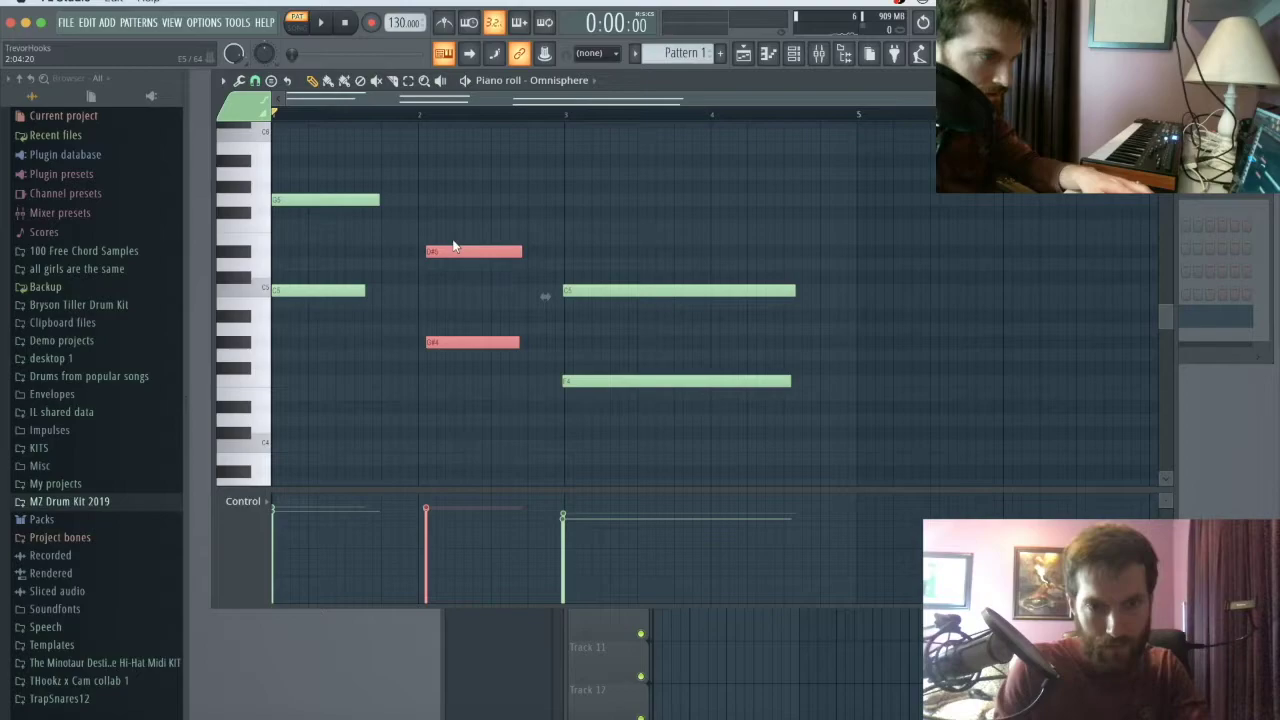
drag(444, 249, 434, 249)
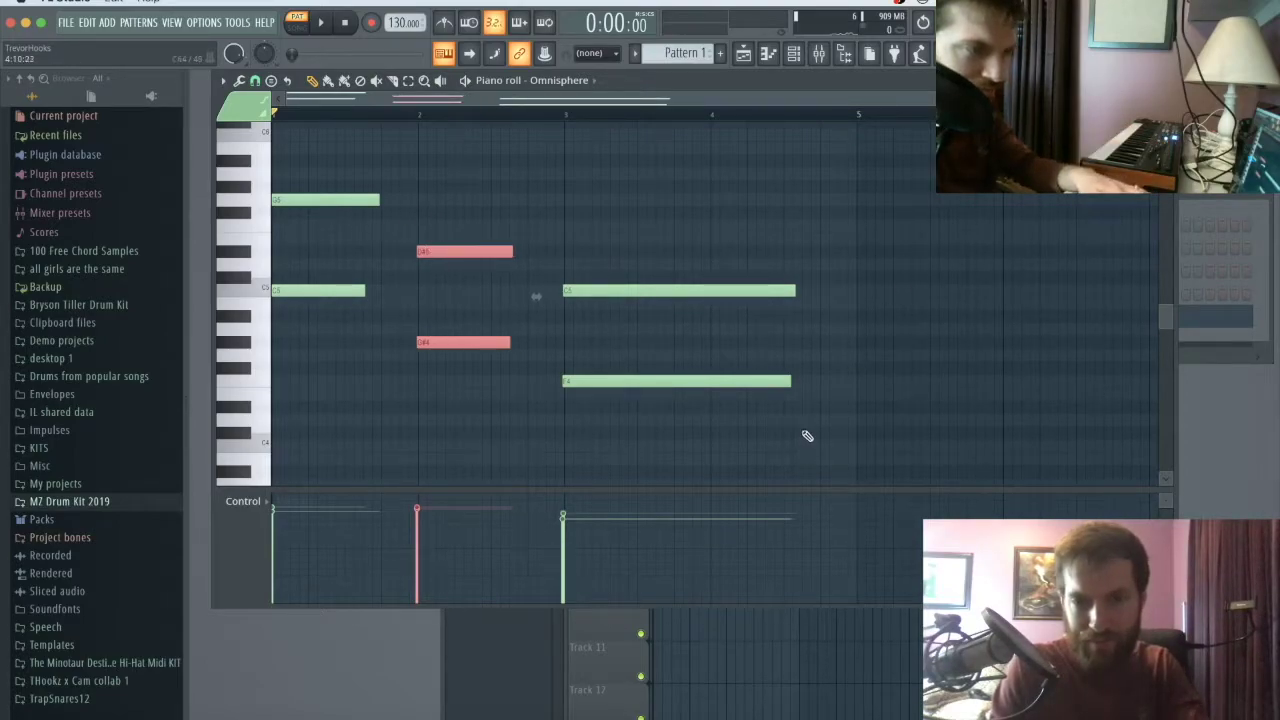
Step: Play the pattern and lengthen the last note pair, C5 and F4, to end just before bar 5
key(space)
drag(784, 425, 785, 220)
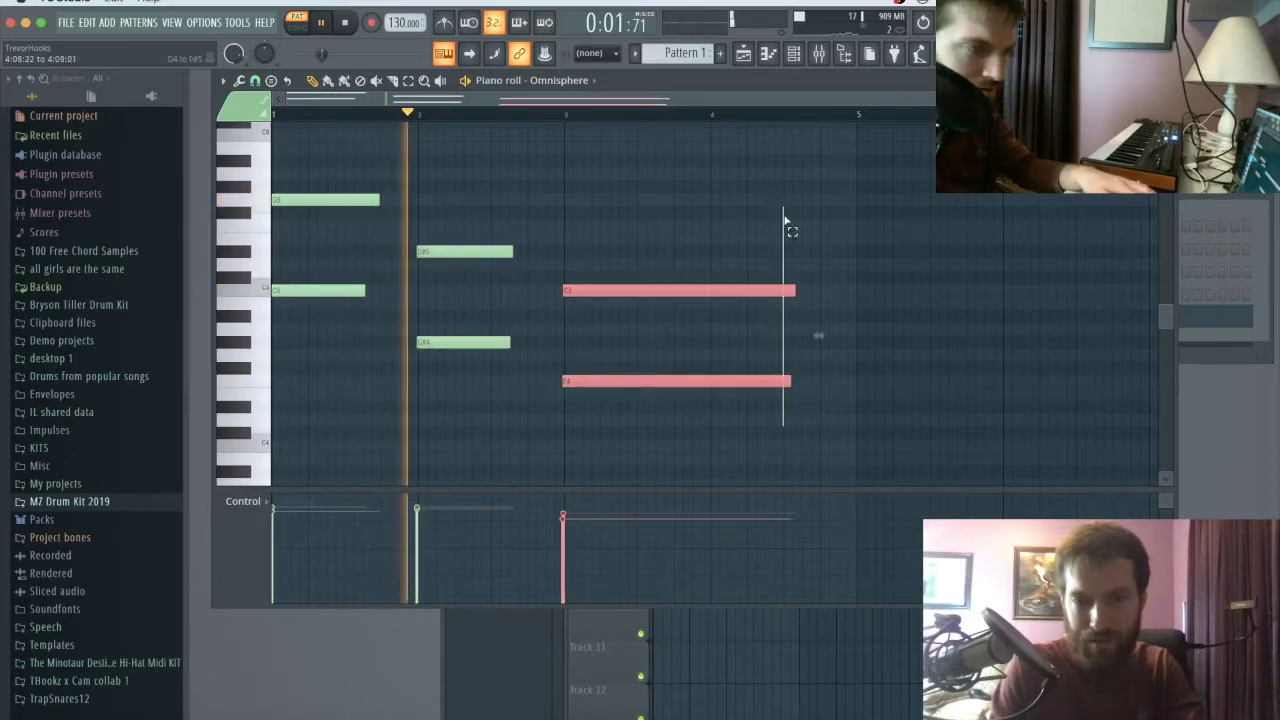
drag(794, 290, 851, 291)
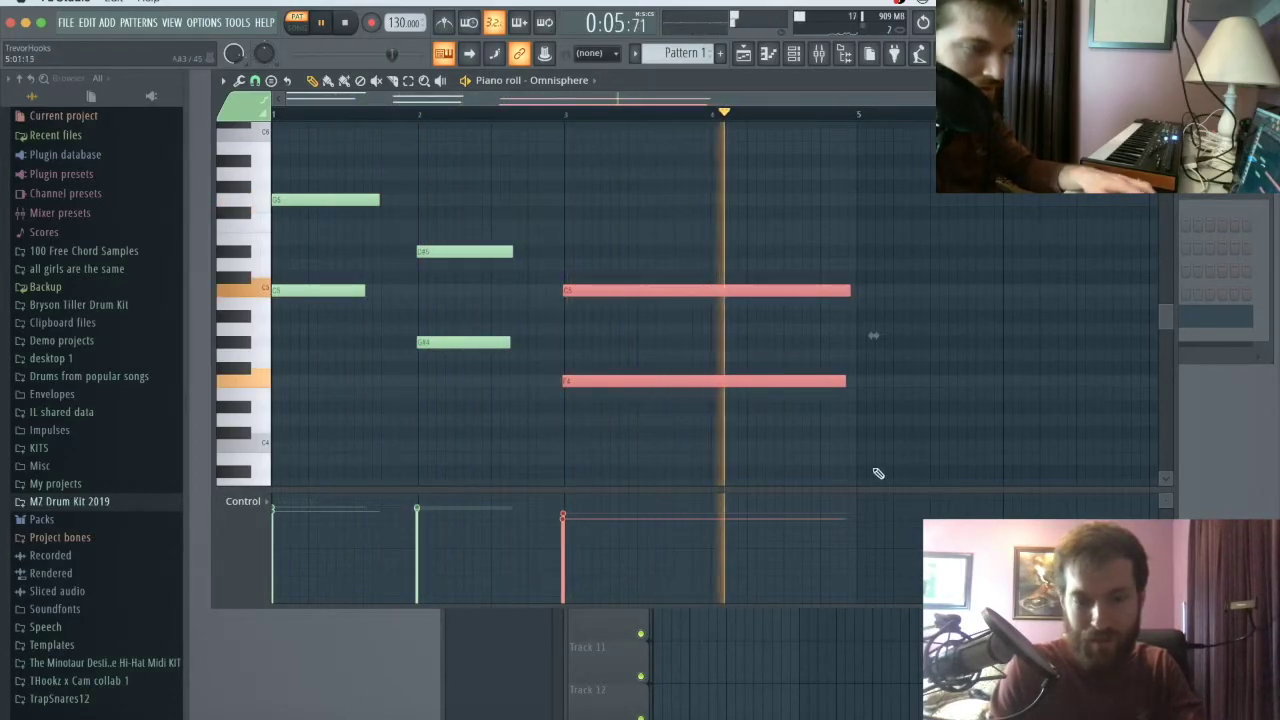
Step: Select all the notes, duplicate them into bars 5 to 8, and close the piano roll
drag(837, 397, 77, 73)
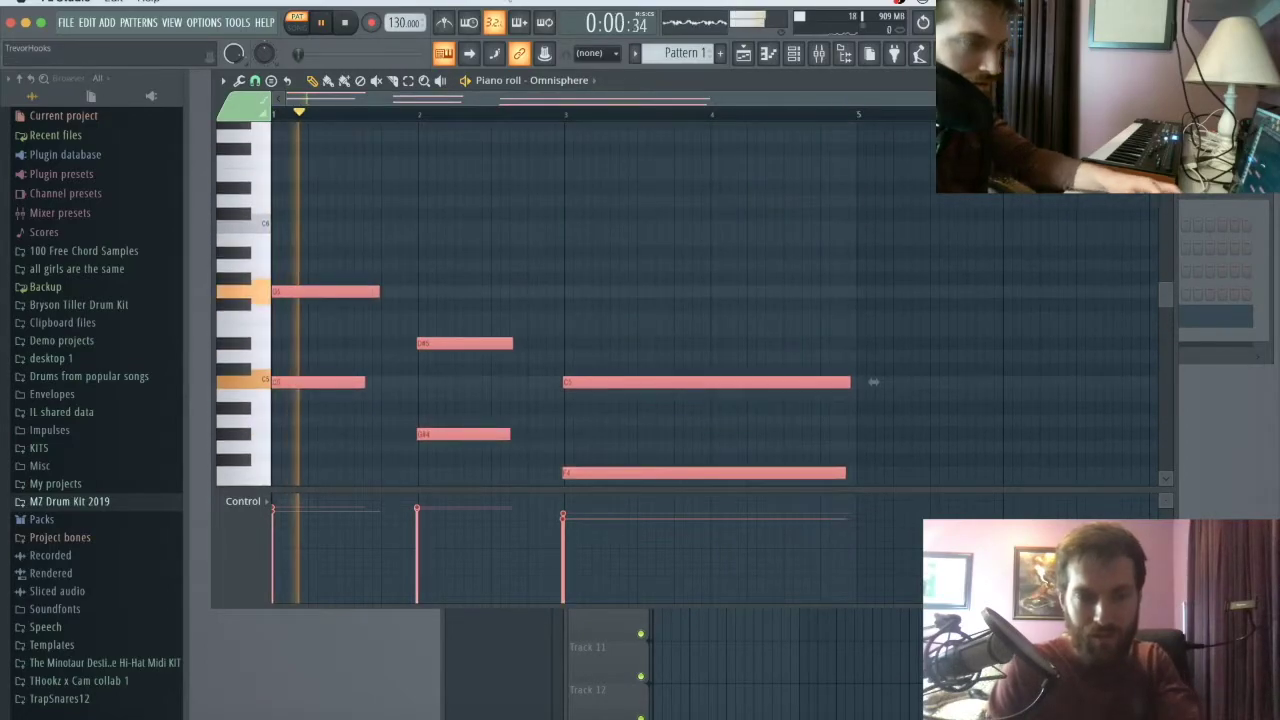
scroll(694, 157, right, 5)
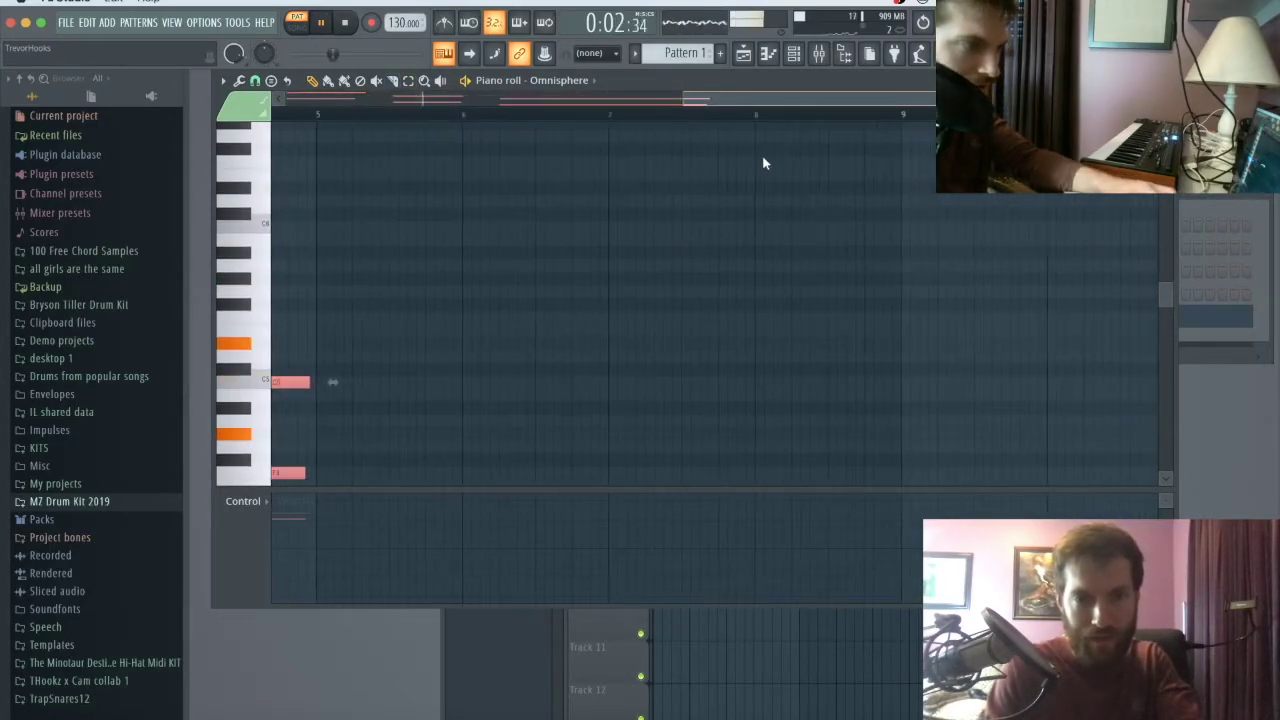
key(ctrl+b)
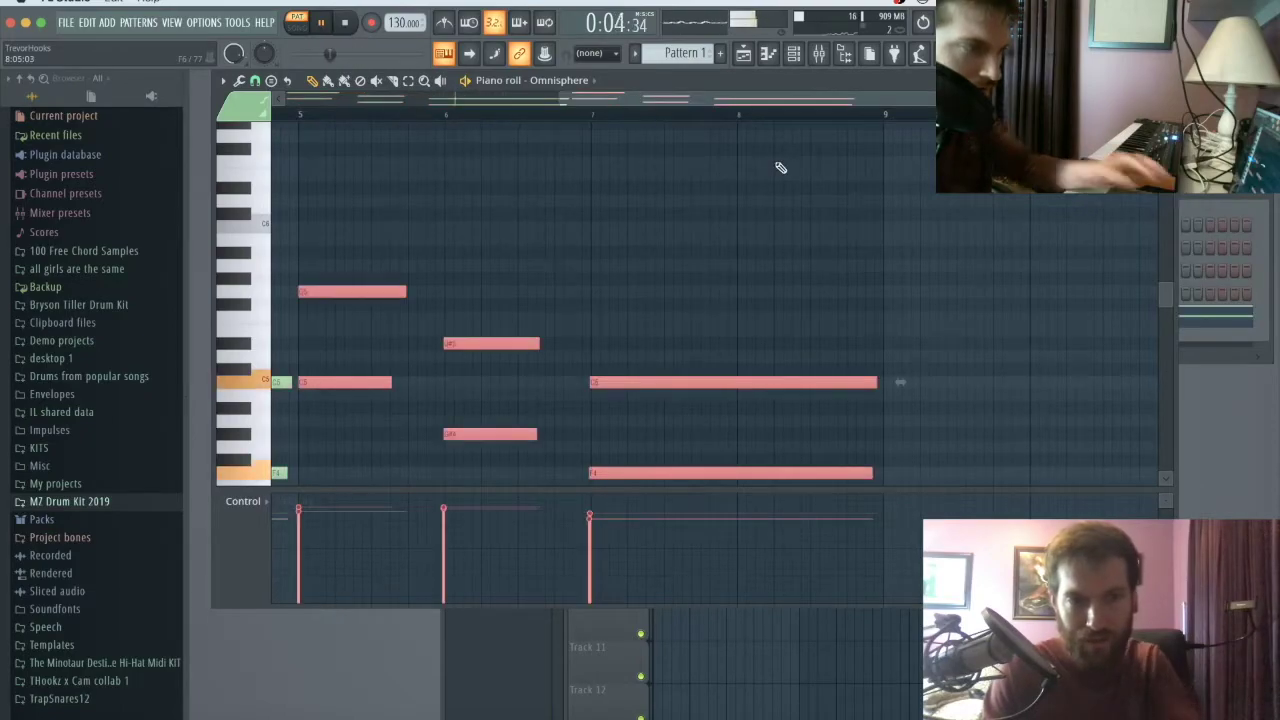
key(Escape)
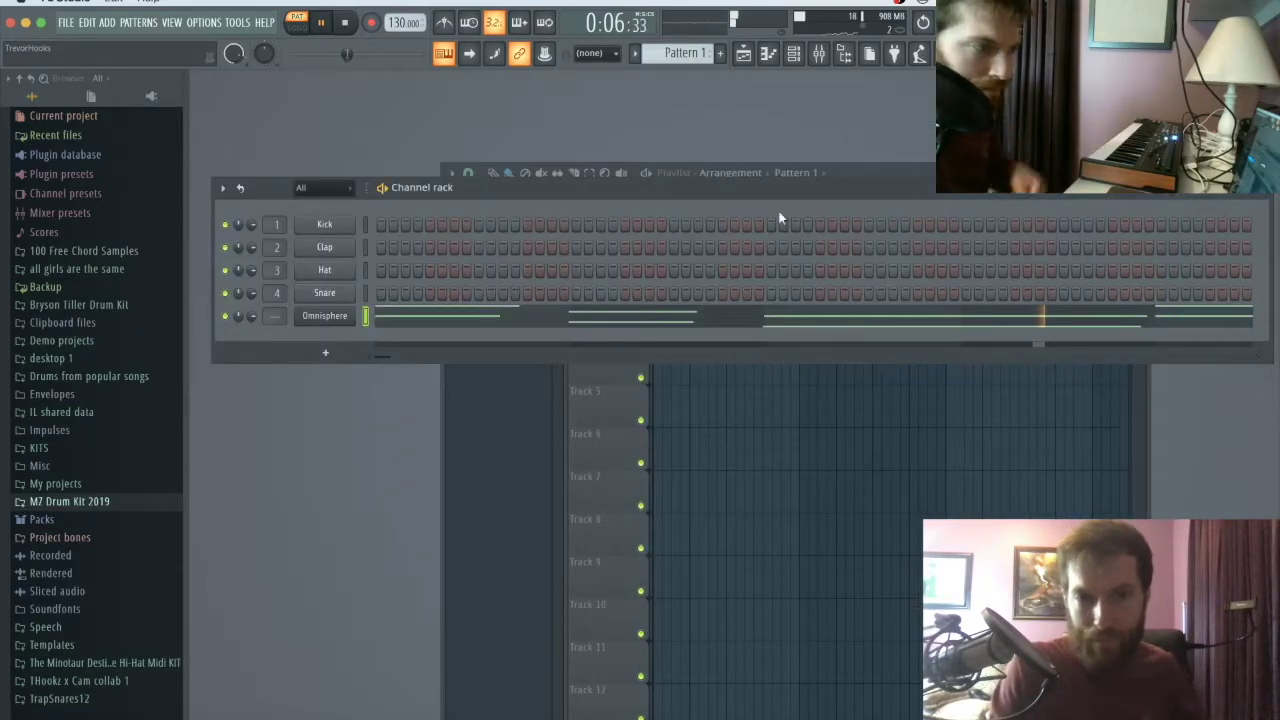
Step: Clone the Omnisphere channel and load the Classic Nylon Guitar patch from the Guitars category into the clone
right_click(336, 322)
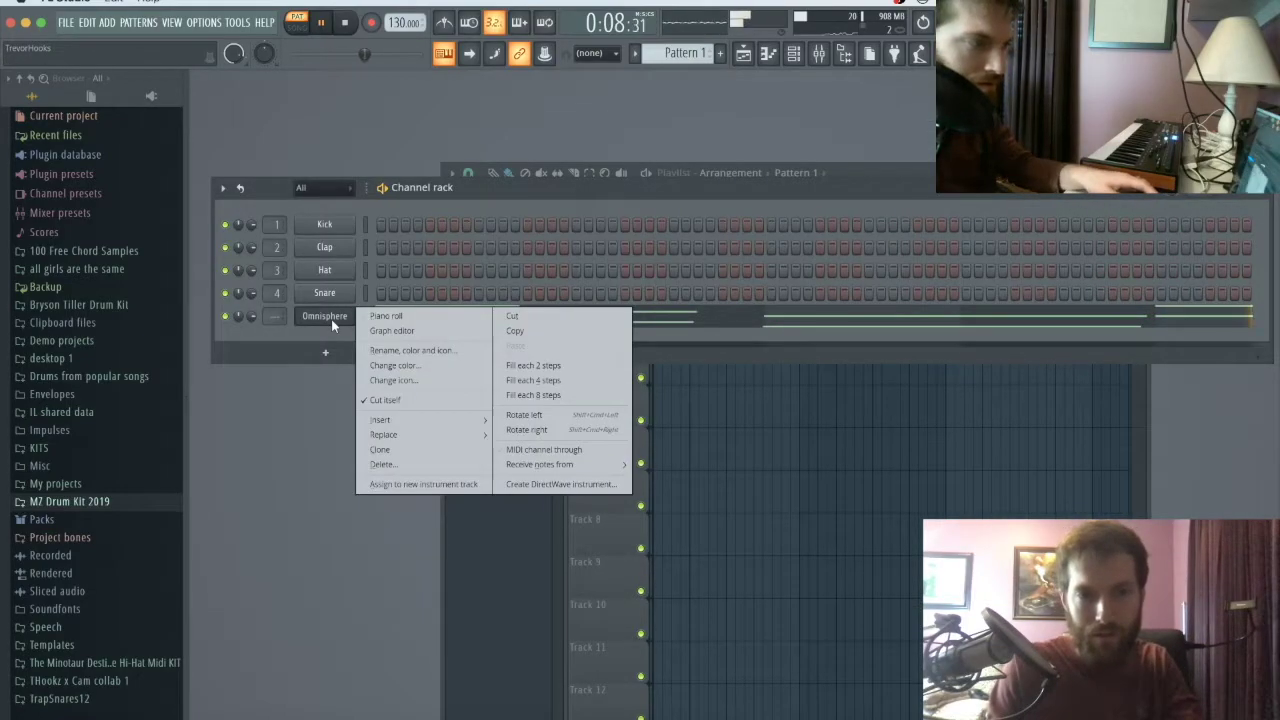
click(389, 449)
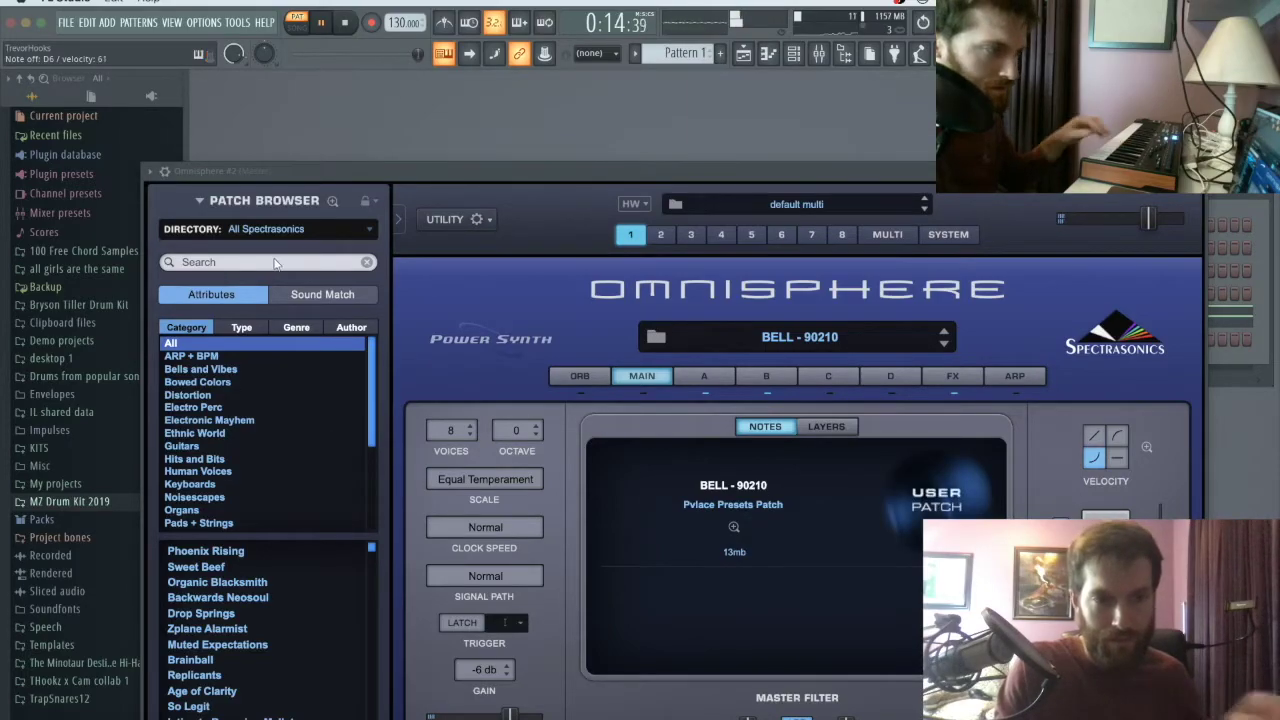
click(183, 446)
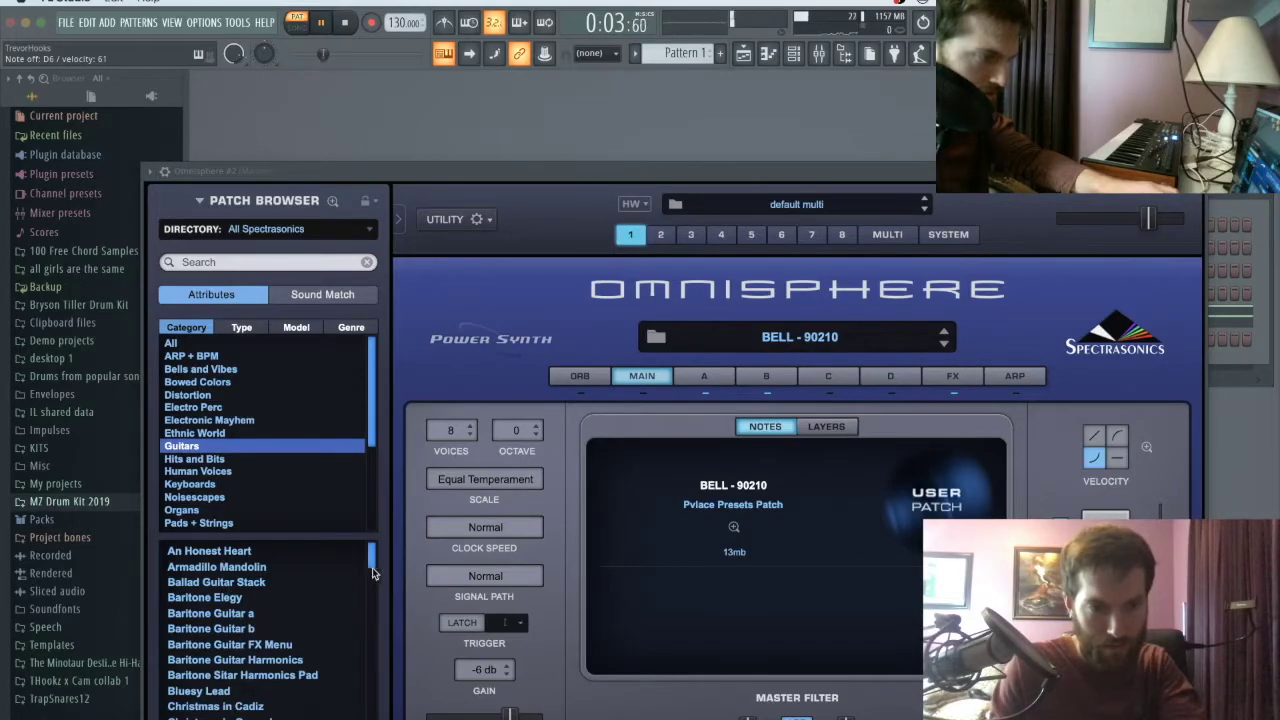
scroll(360, 580, down, 4)
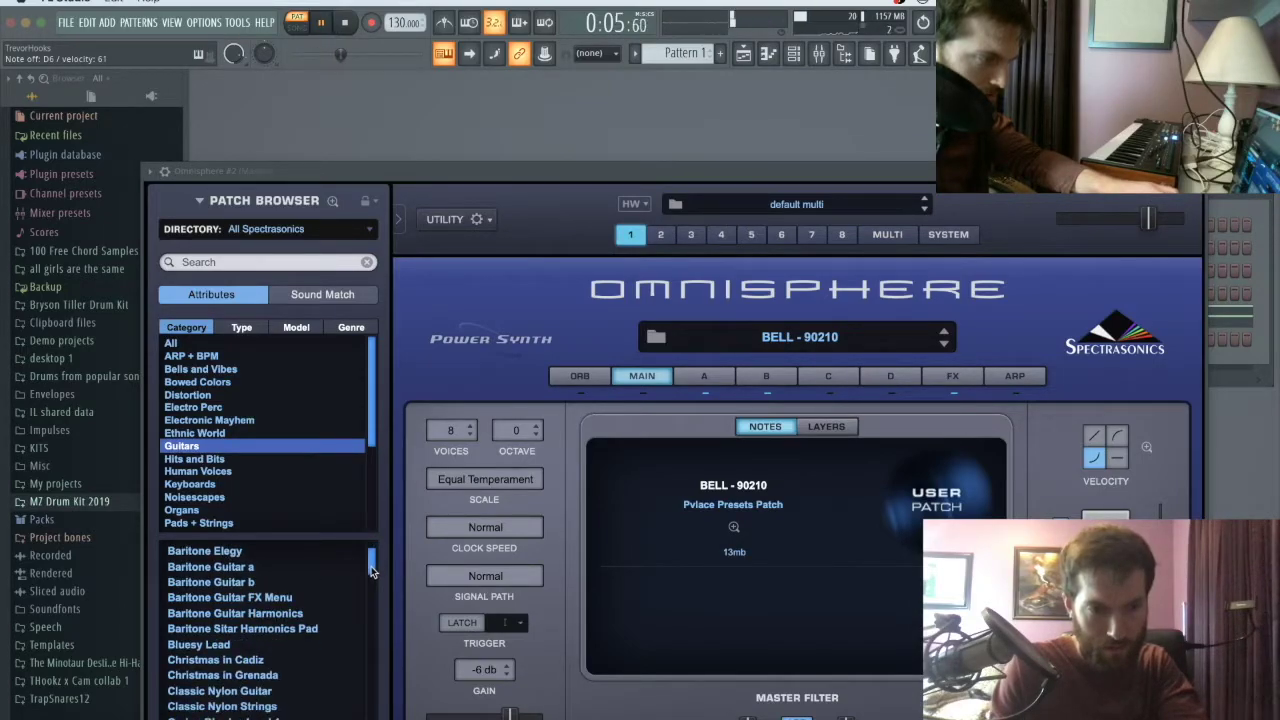
click(249, 681)
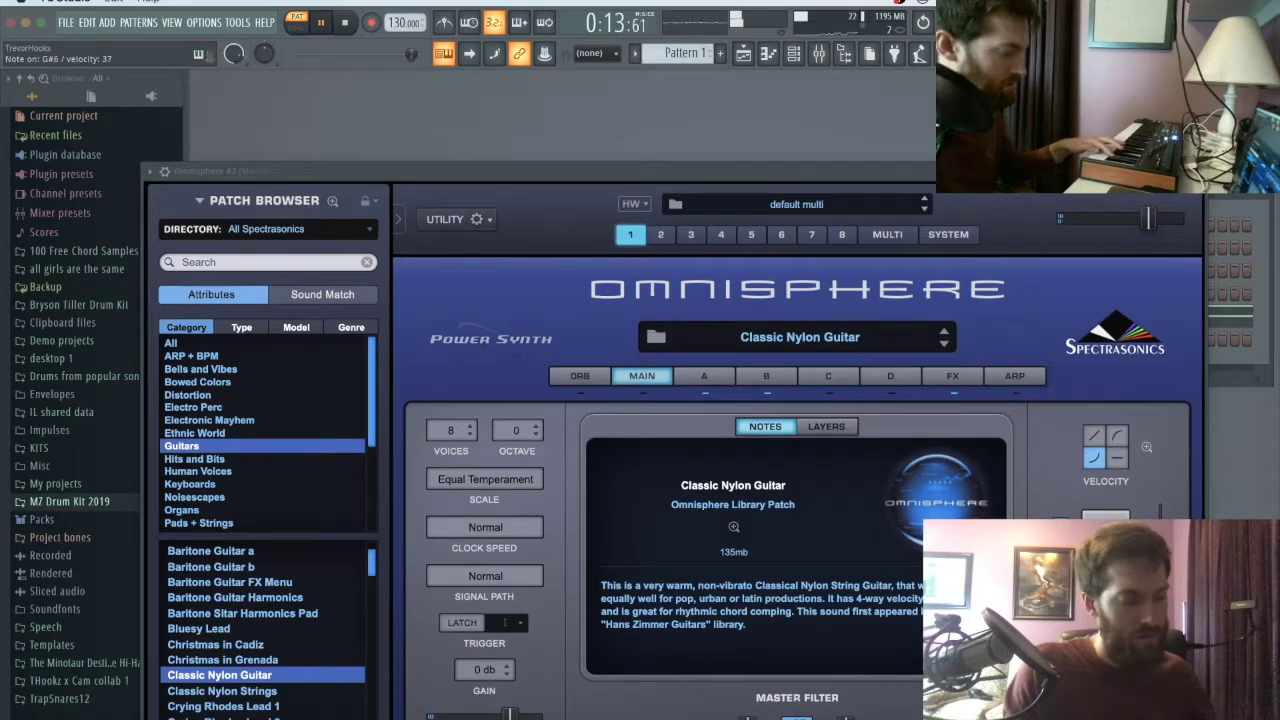
key(Escape)
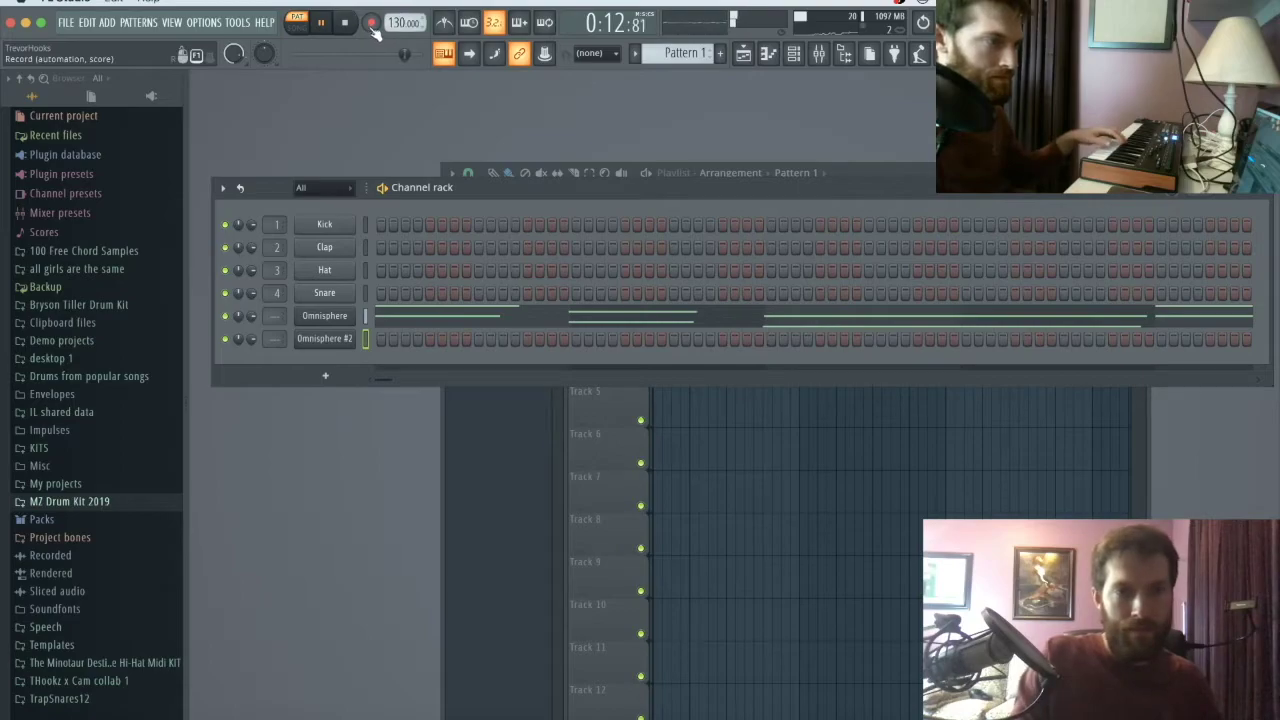
Step: Record a four-bar nylon guitar melody on the Omnisphere #2 channel and play it back with recording turned off
key(space)
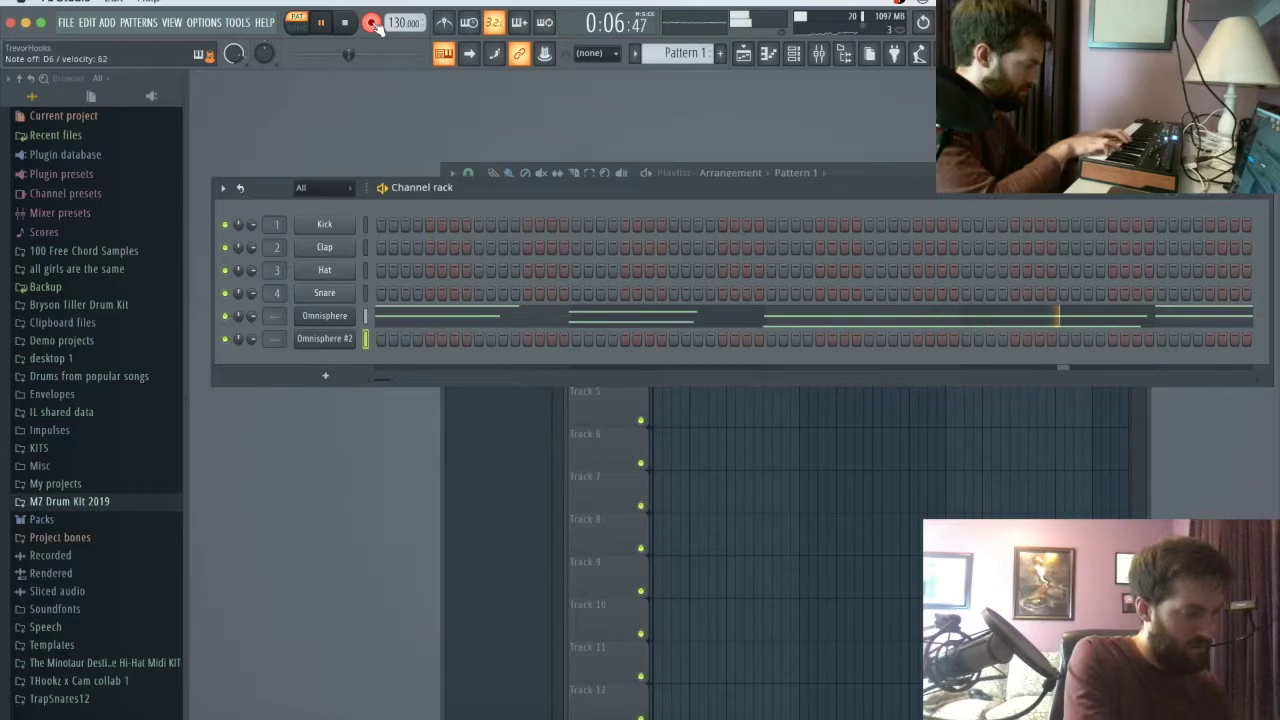
key(space)
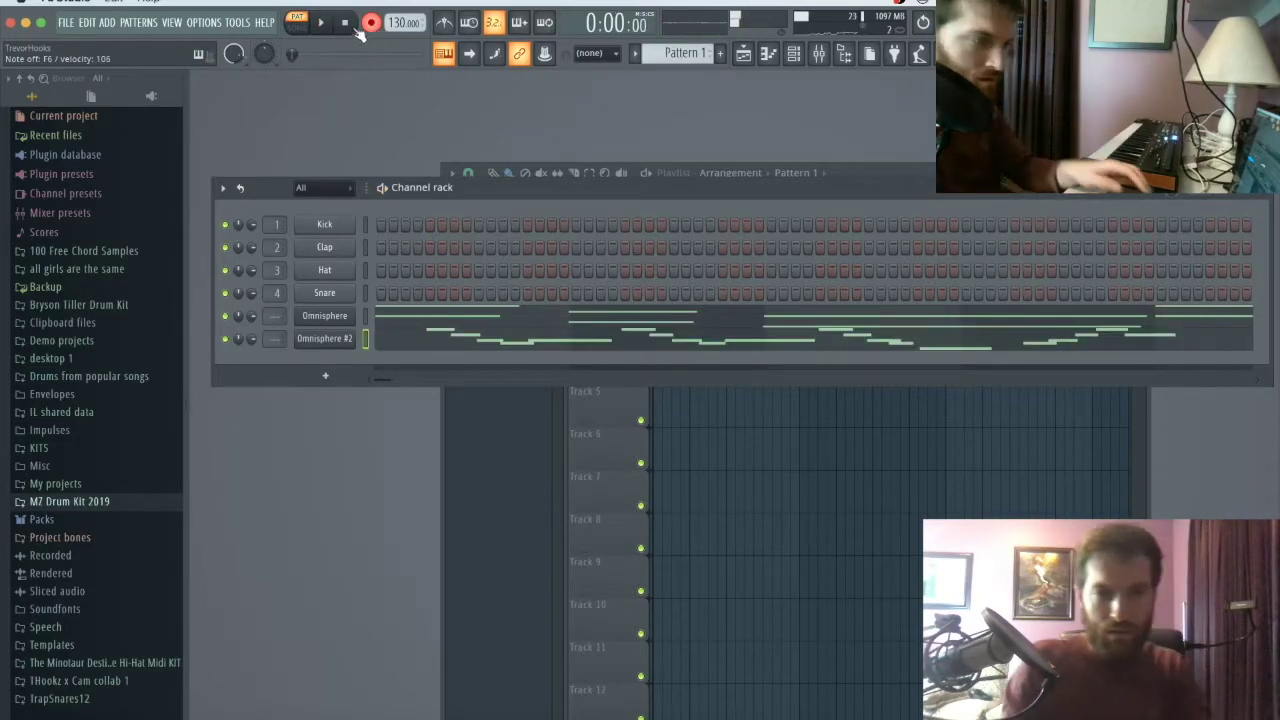
key(space)
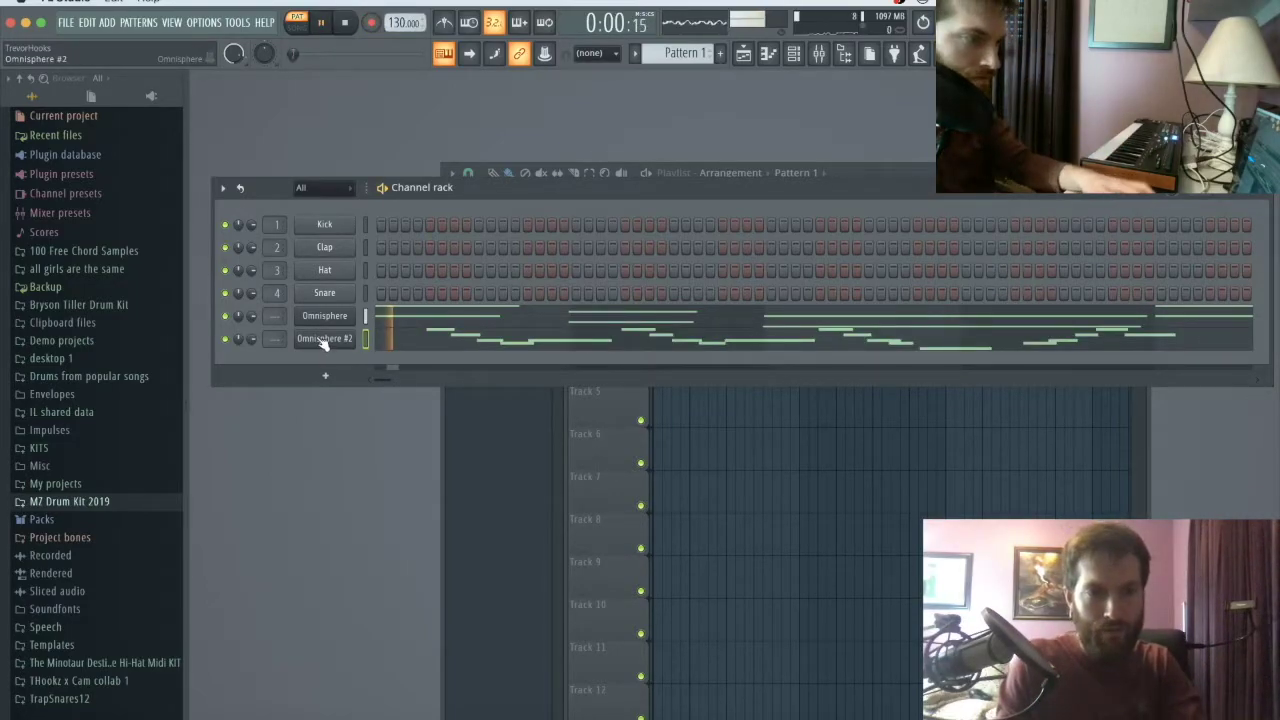
Step: In the nylon guitar's piano roll, change the grid snap for fine moves and shift bar 1's long D#6 slightly earlier
right_click(352, 338)
click(415, 341)
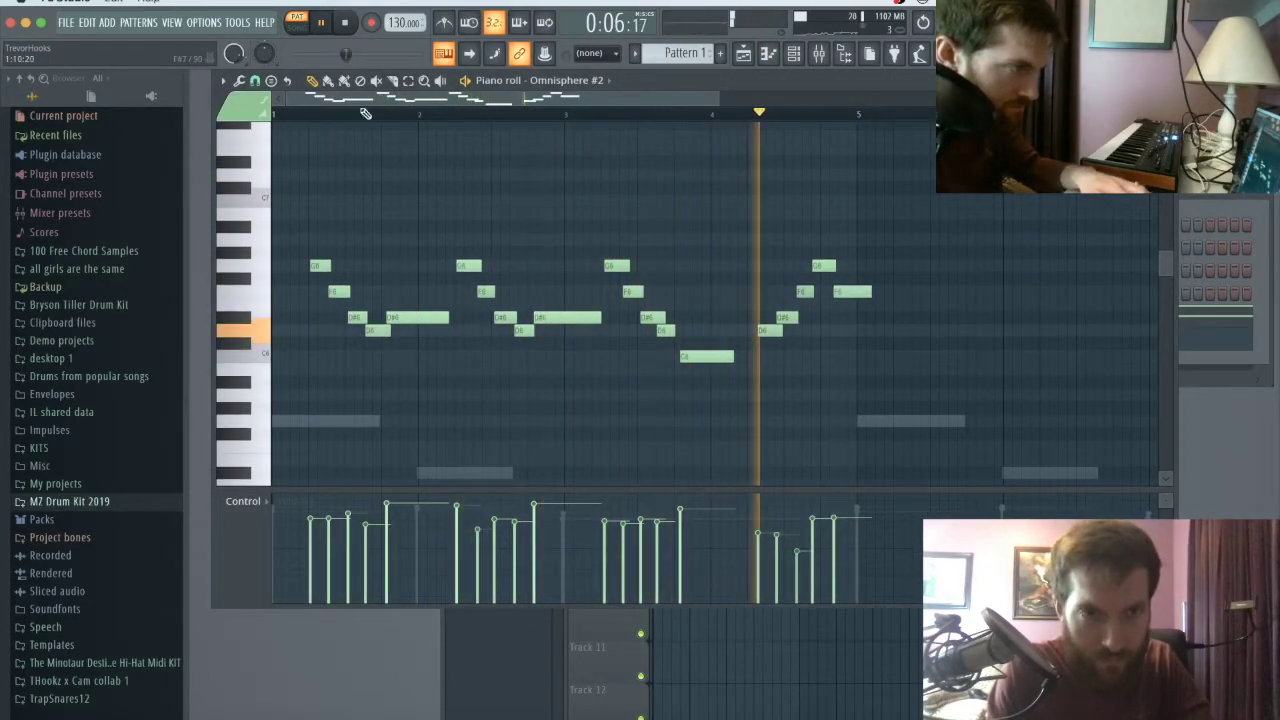
click(255, 80)
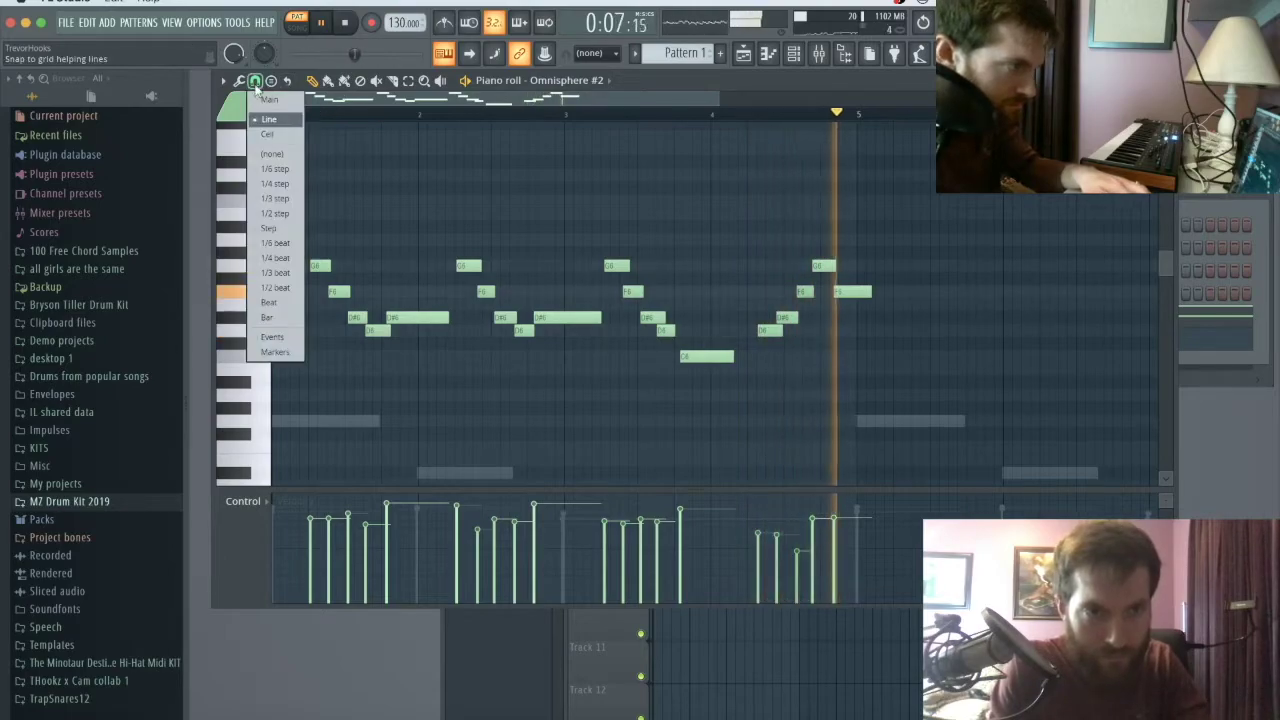
click(277, 135)
key(space)
key(space)
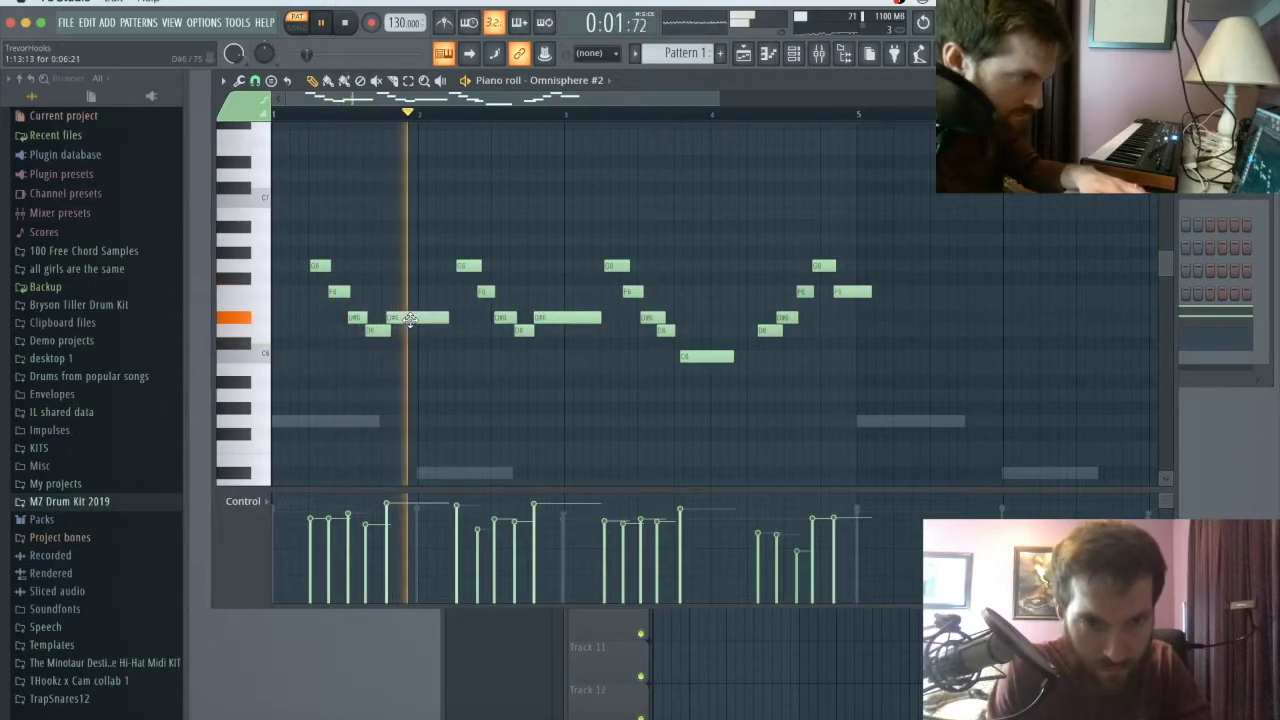
drag(401, 318, 396, 320)
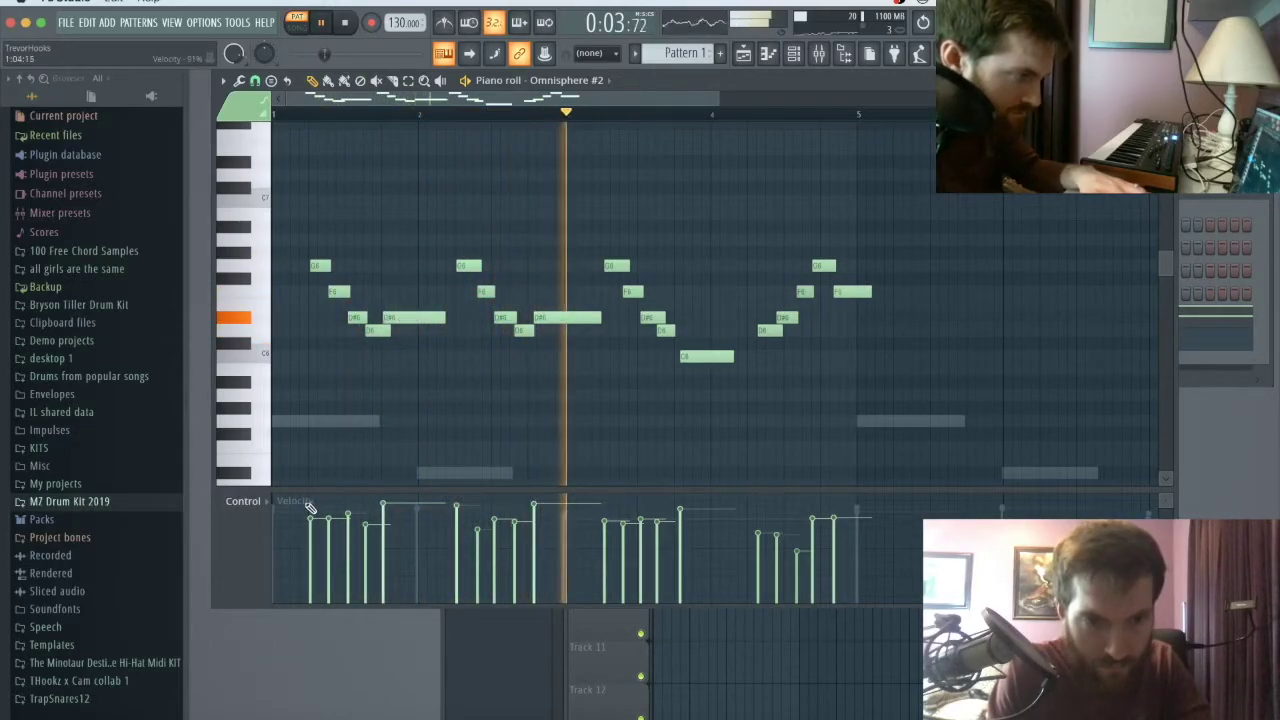
Step: Raise the velocity of all the nylon guitar notes to maximum and close the piano roll
key(space)
key(space)
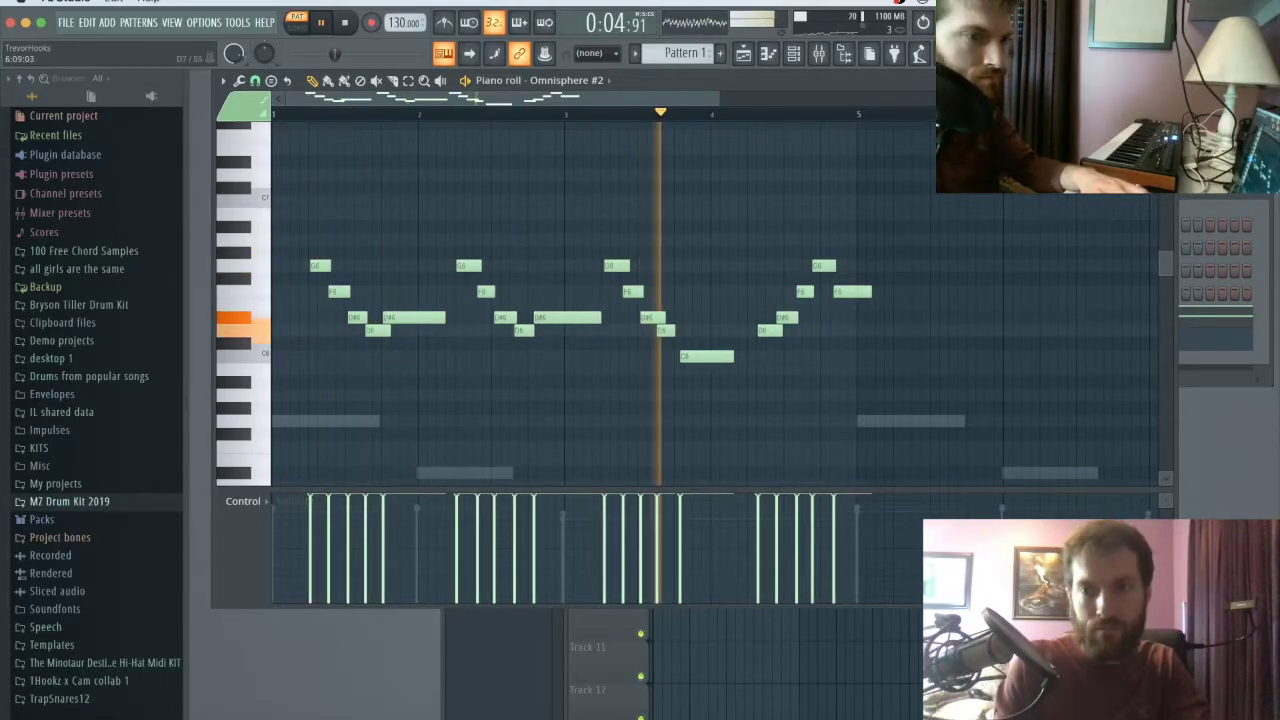
key(Escape)
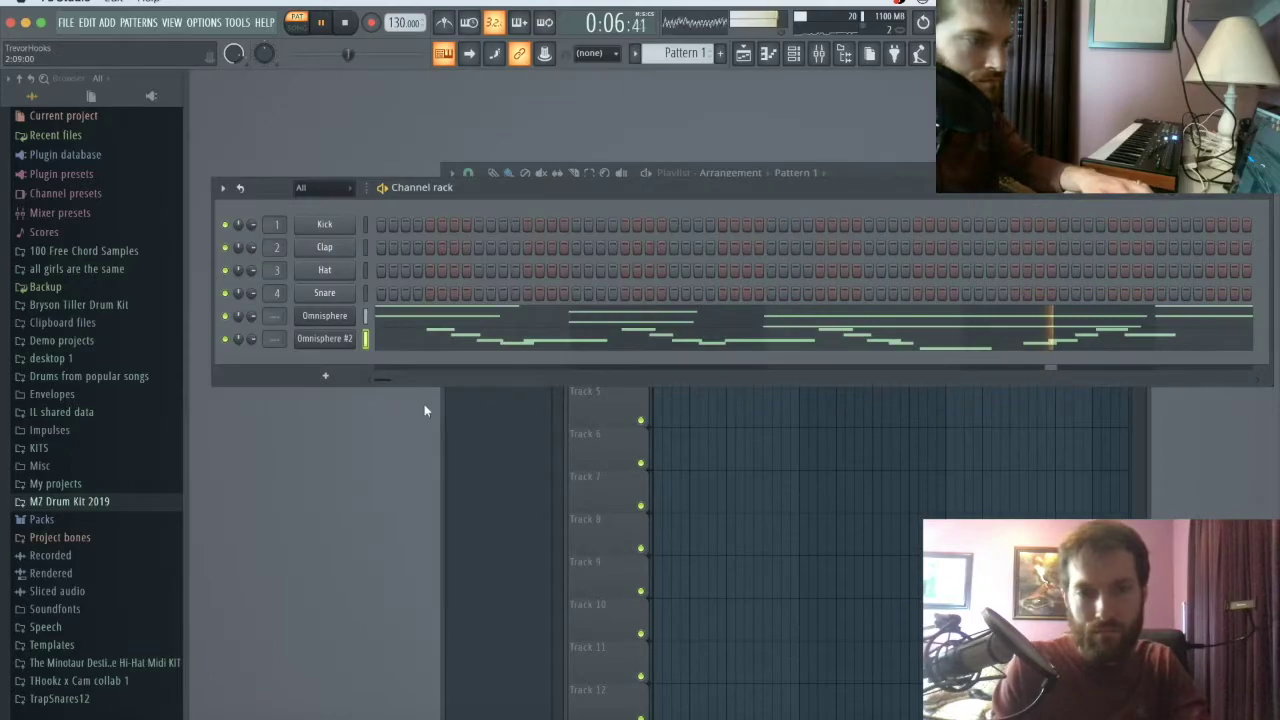
Step: Route both Omnisphere channels to mixer tracks starting from Insert 1 and lower the Omnisphere #2 track to -2.9 dB
right_click(333, 341)
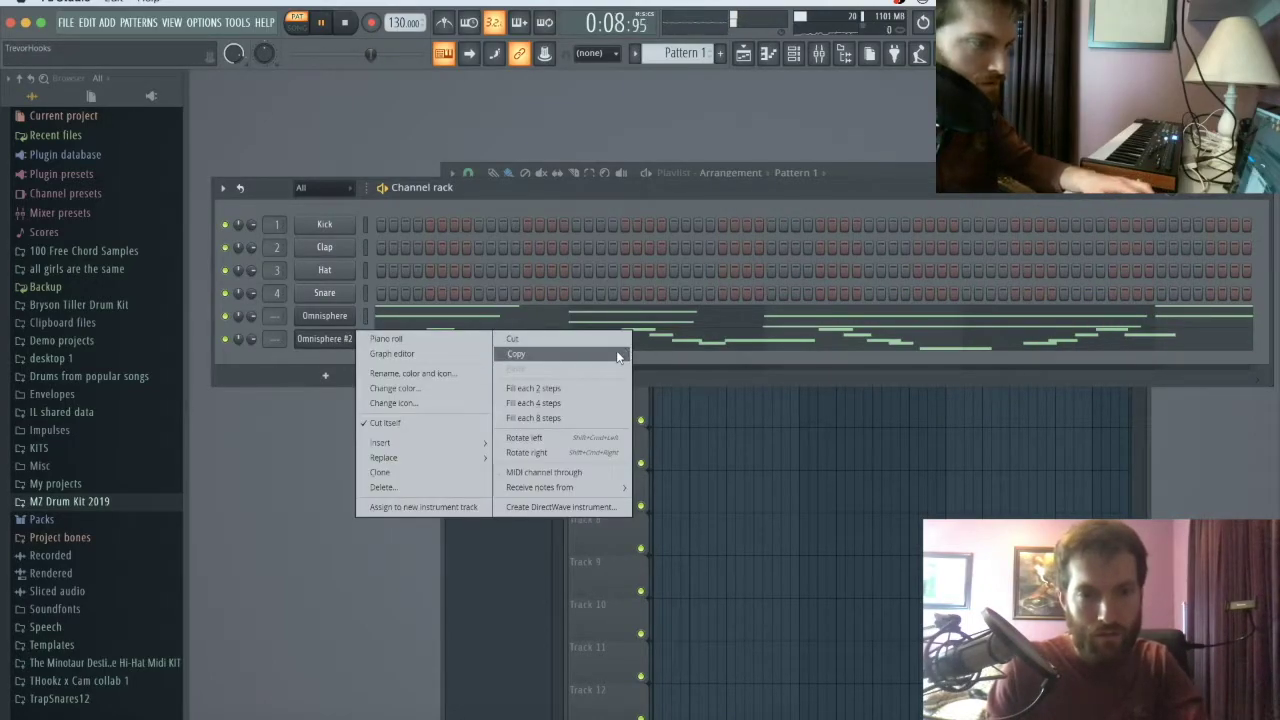
key(Escape)
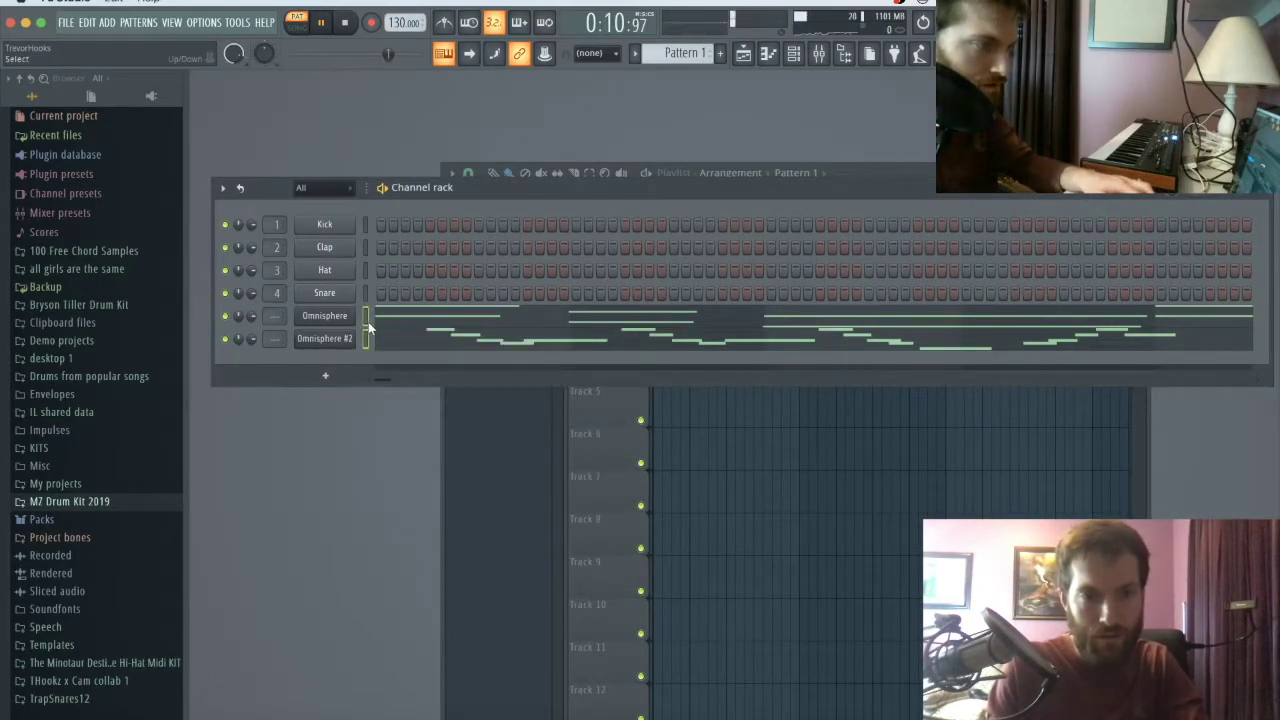
click(842, 54)
click(820, 55)
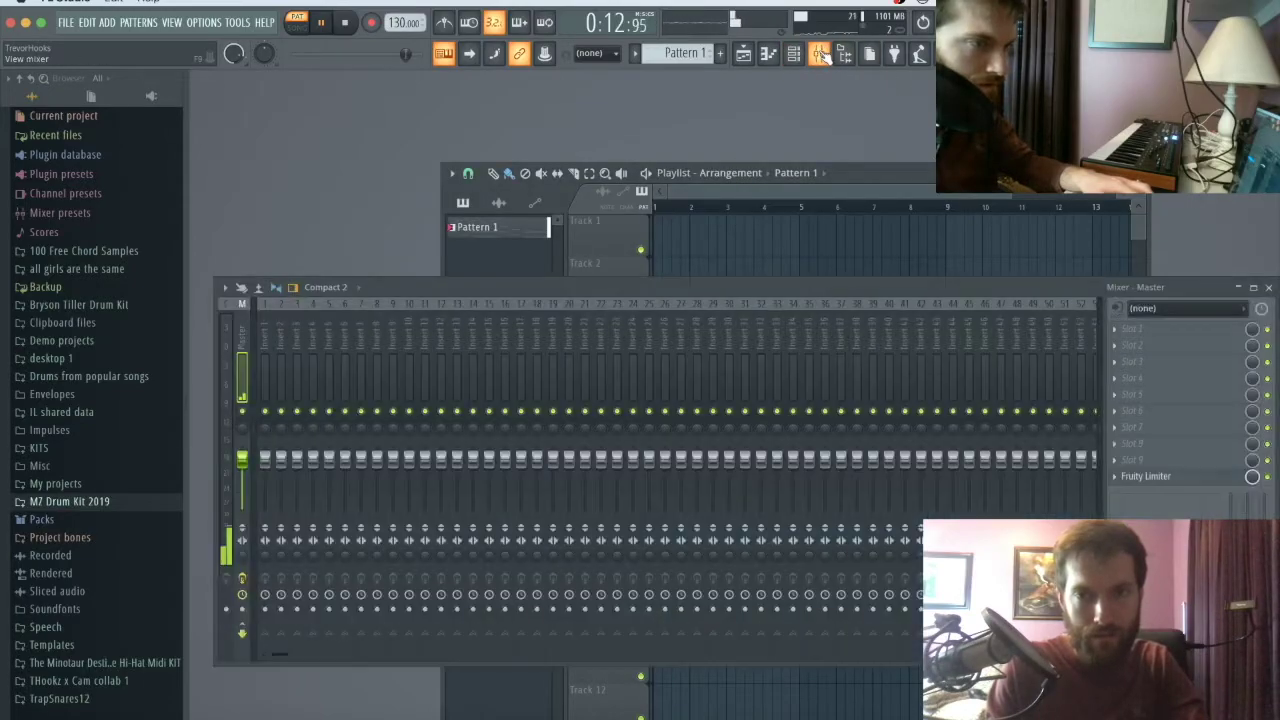
right_click(267, 376)
mouse_move(323, 437)
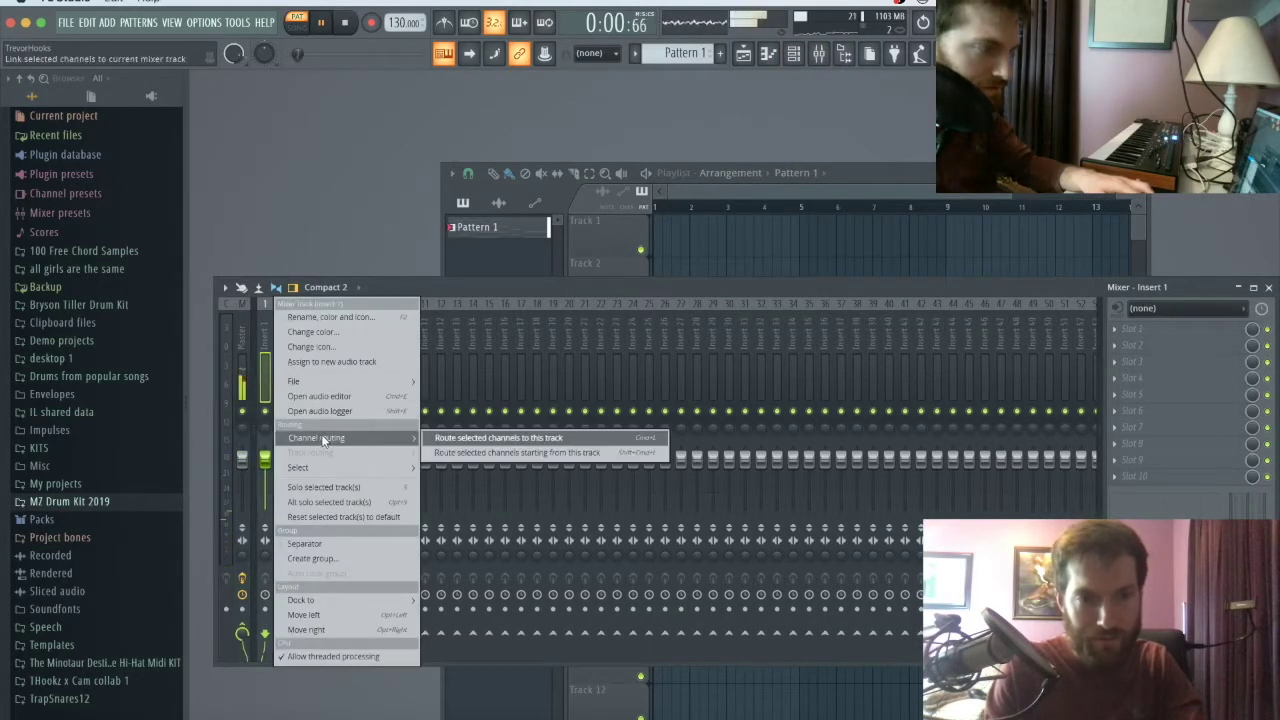
click(463, 453)
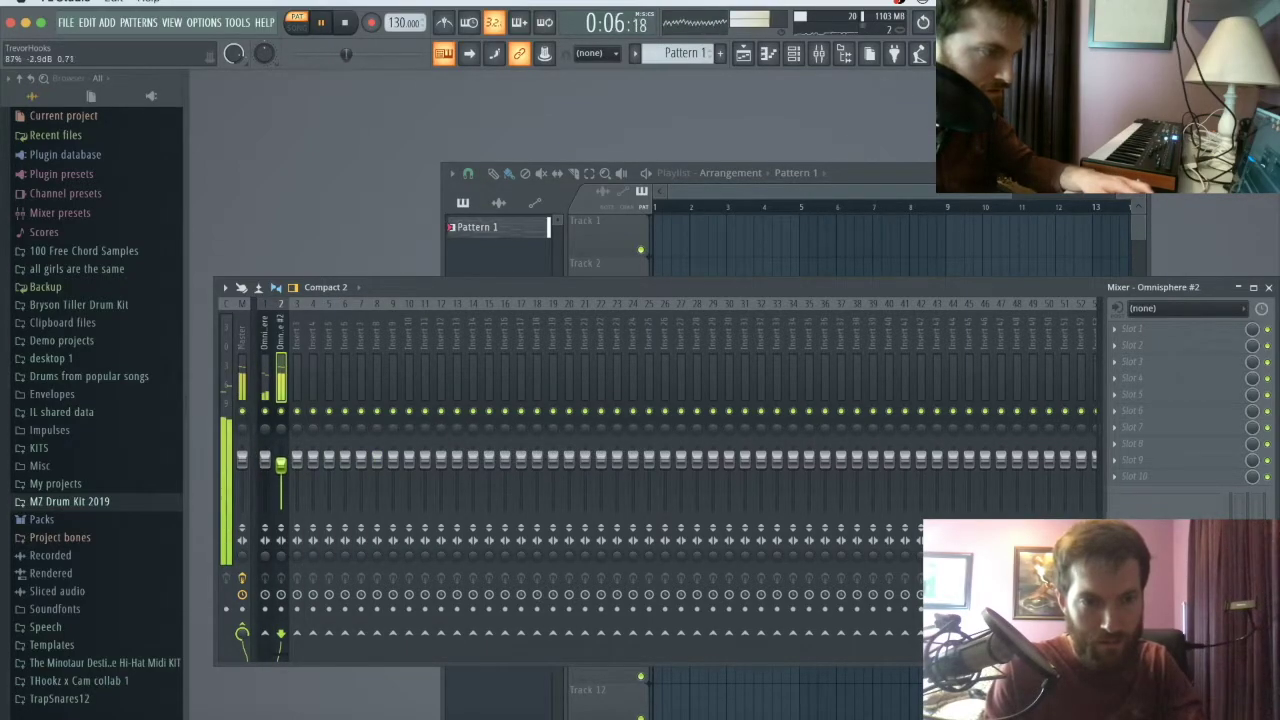
click(1268, 288)
Step: In the Omnisphere #2 piano roll, shift bar 2's long D#6 and bar 3's C6 slightly earlier
click(804, 56)
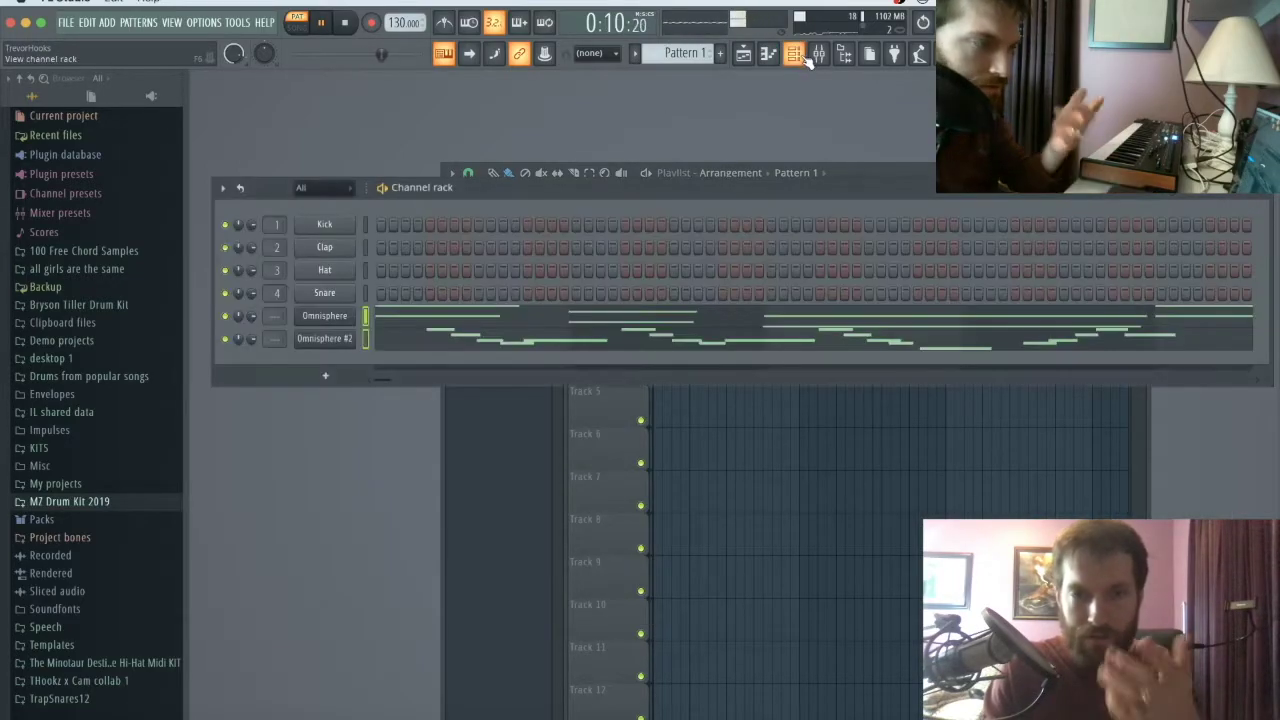
right_click(336, 344)
click(390, 342)
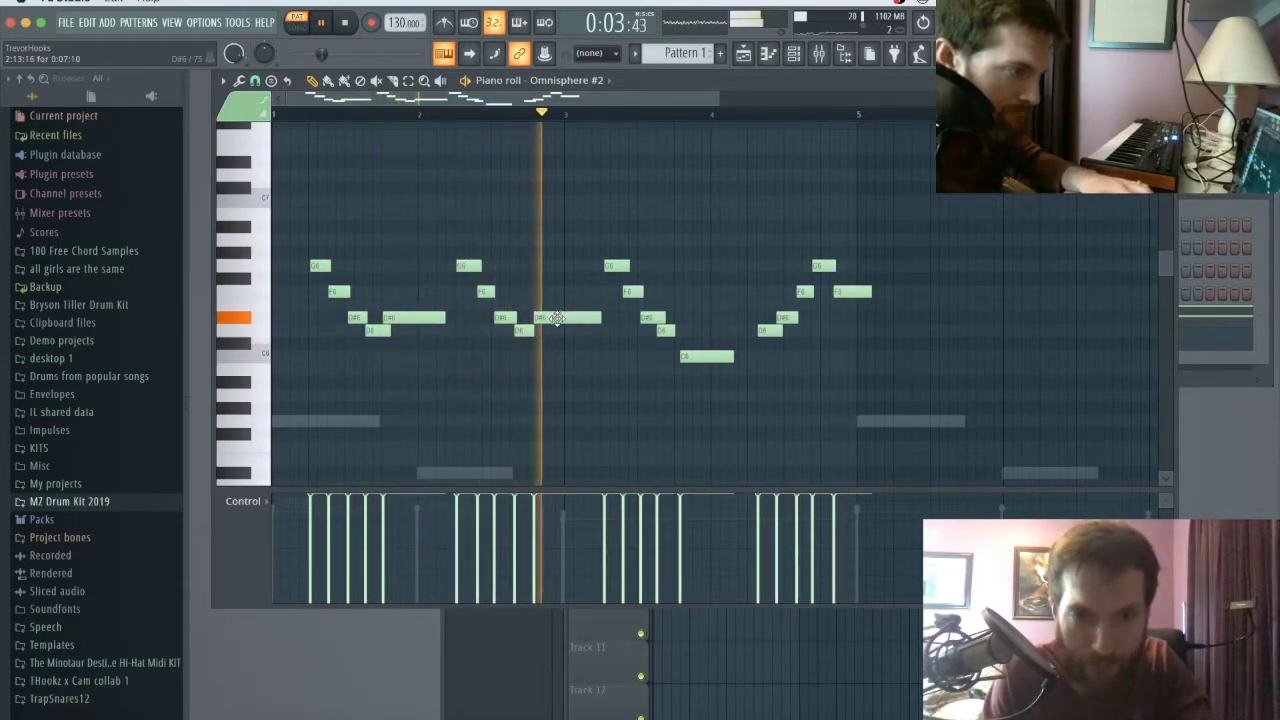
drag(556, 318, 552, 318)
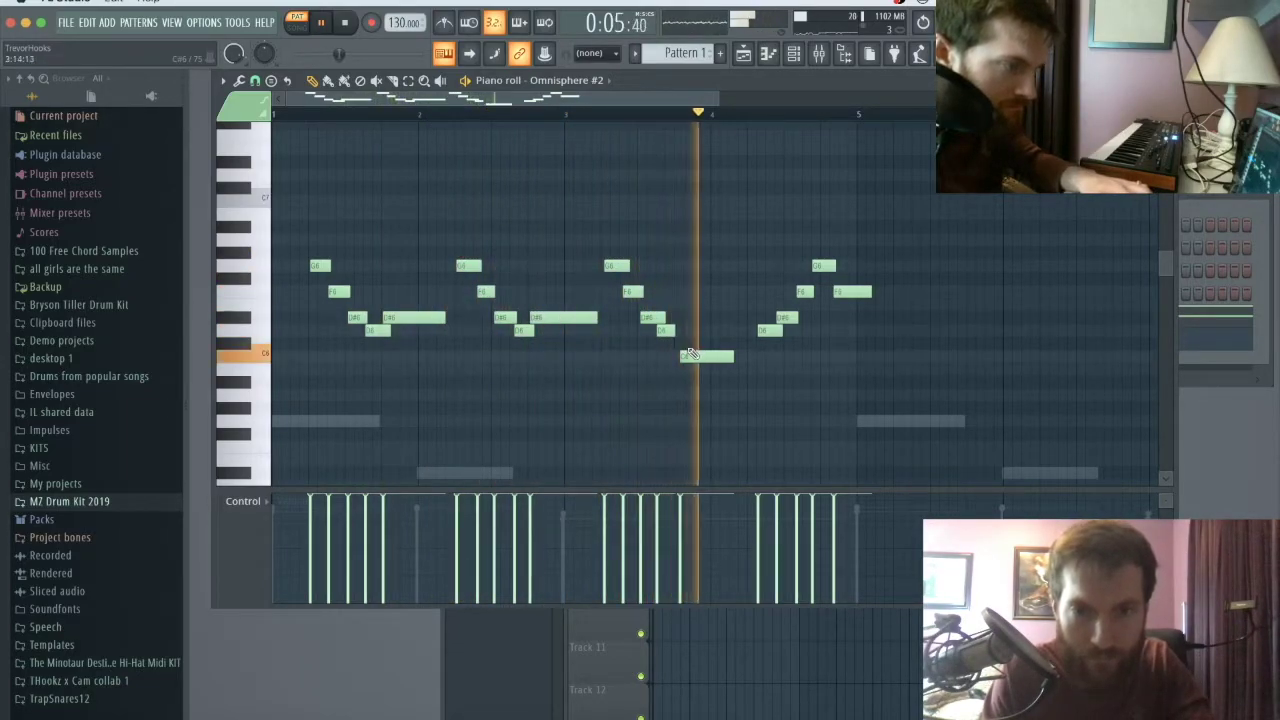
drag(698, 350, 695, 350)
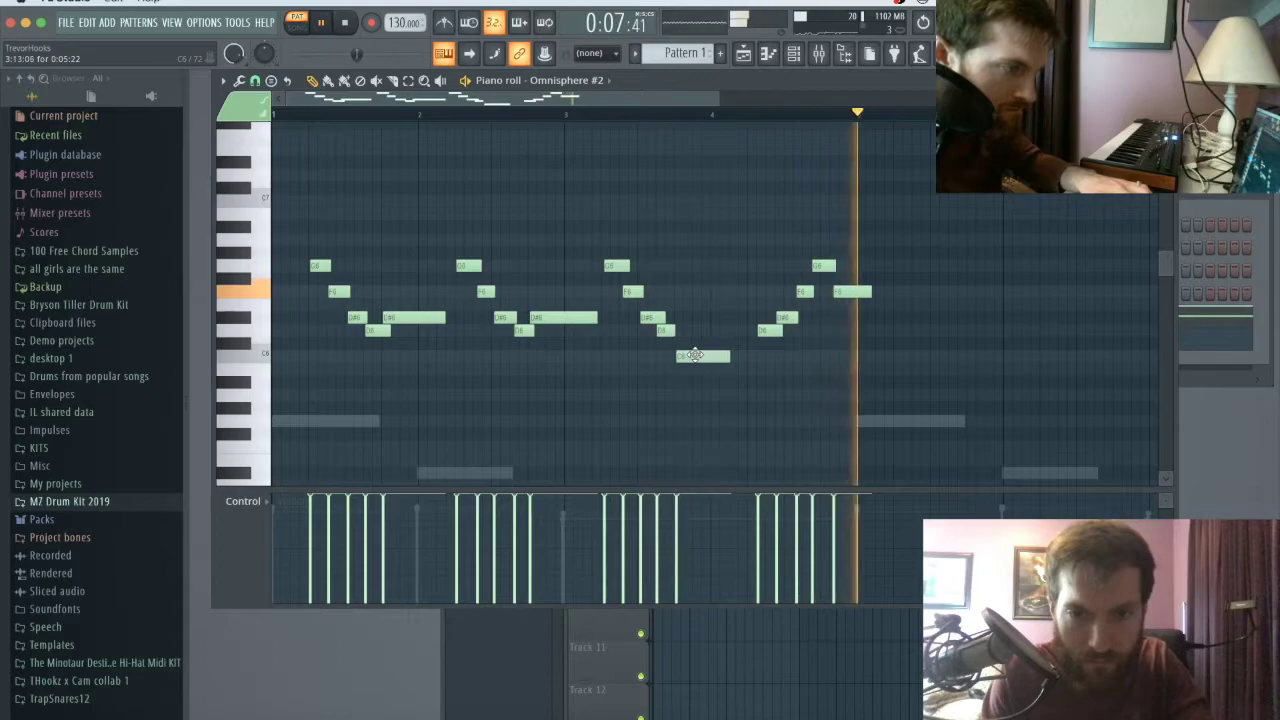
Step: Shorten the last F6 to end at bar 5, and shift bar 2's F6 and short D#6 slightly earlier
key(space)
key(space)
drag(870, 290, 853, 290)
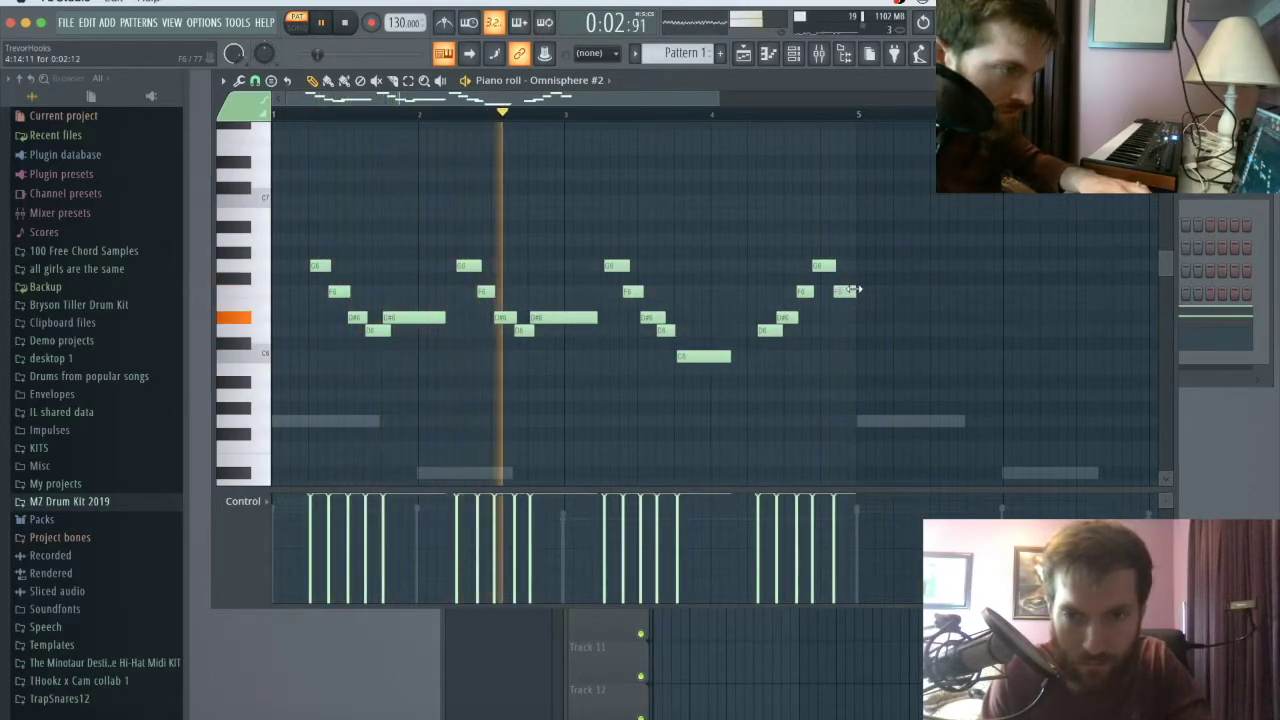
click(497, 317)
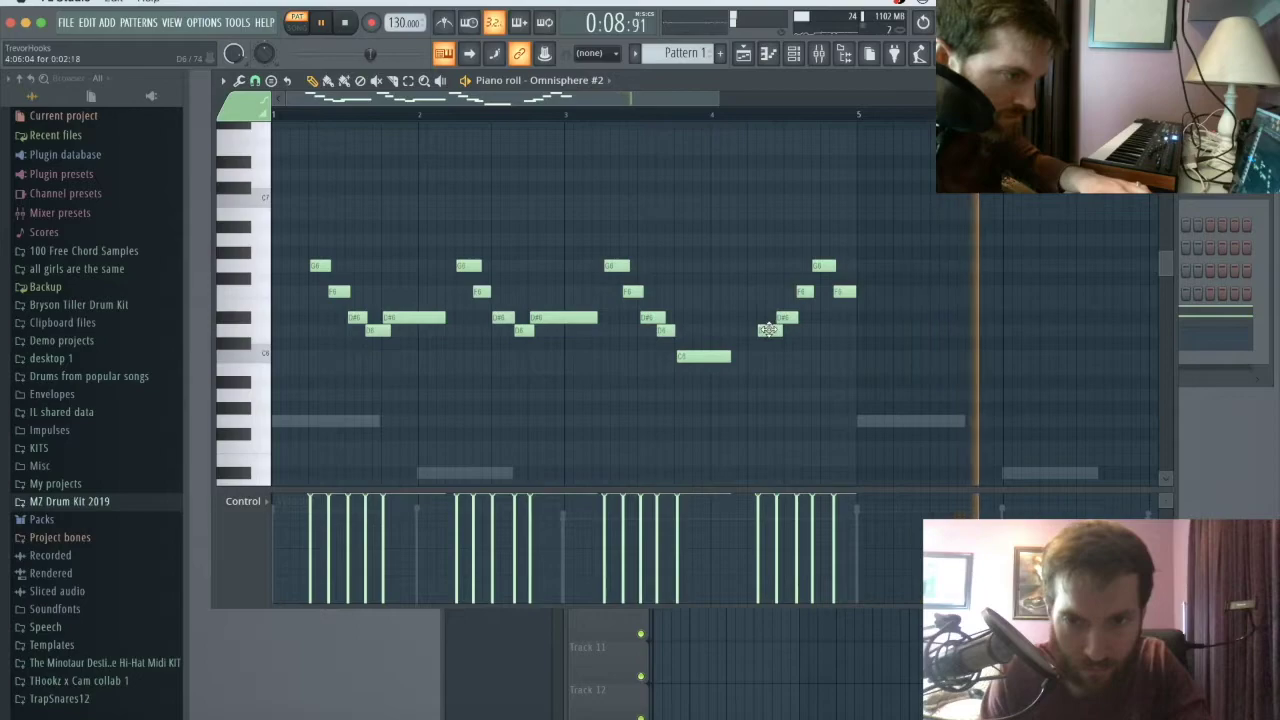
Step: Shift the rising D6, D#6, F6, G6 run and the final F6 in bar 4 slightly earlier, checking against playback
drag(768, 330, 792, 292)
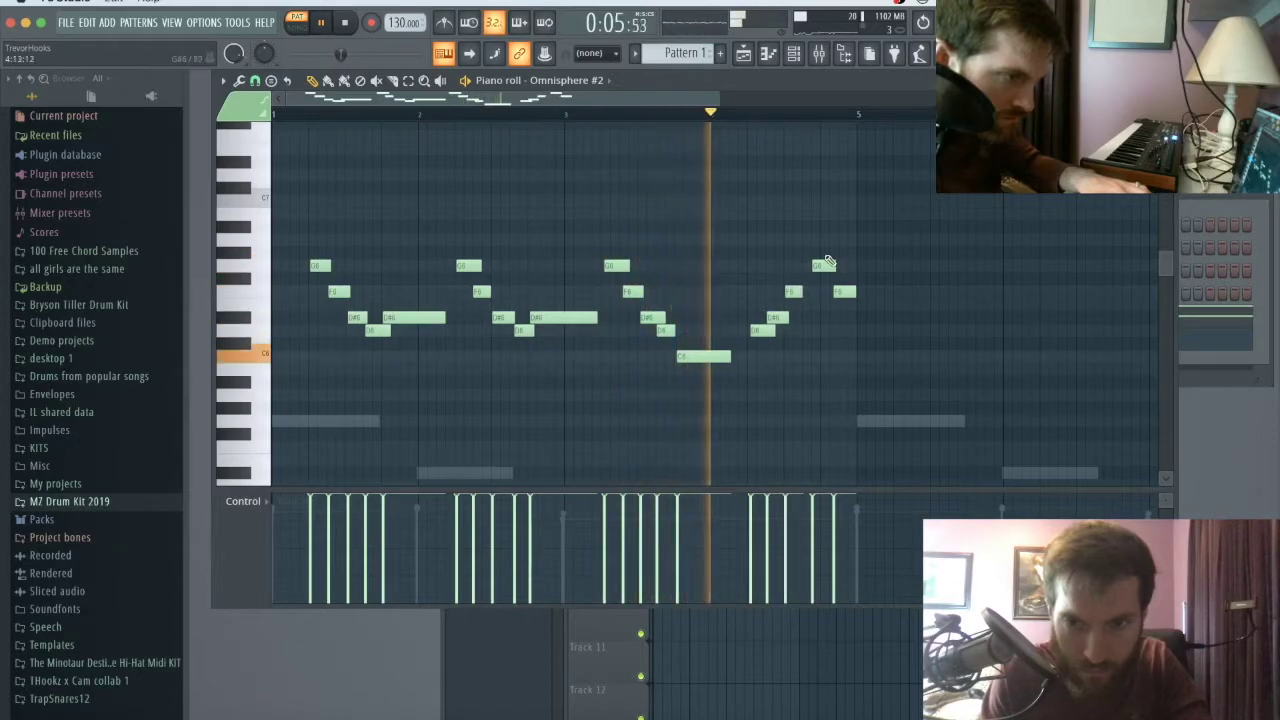
drag(822, 265, 826, 290)
key(space)
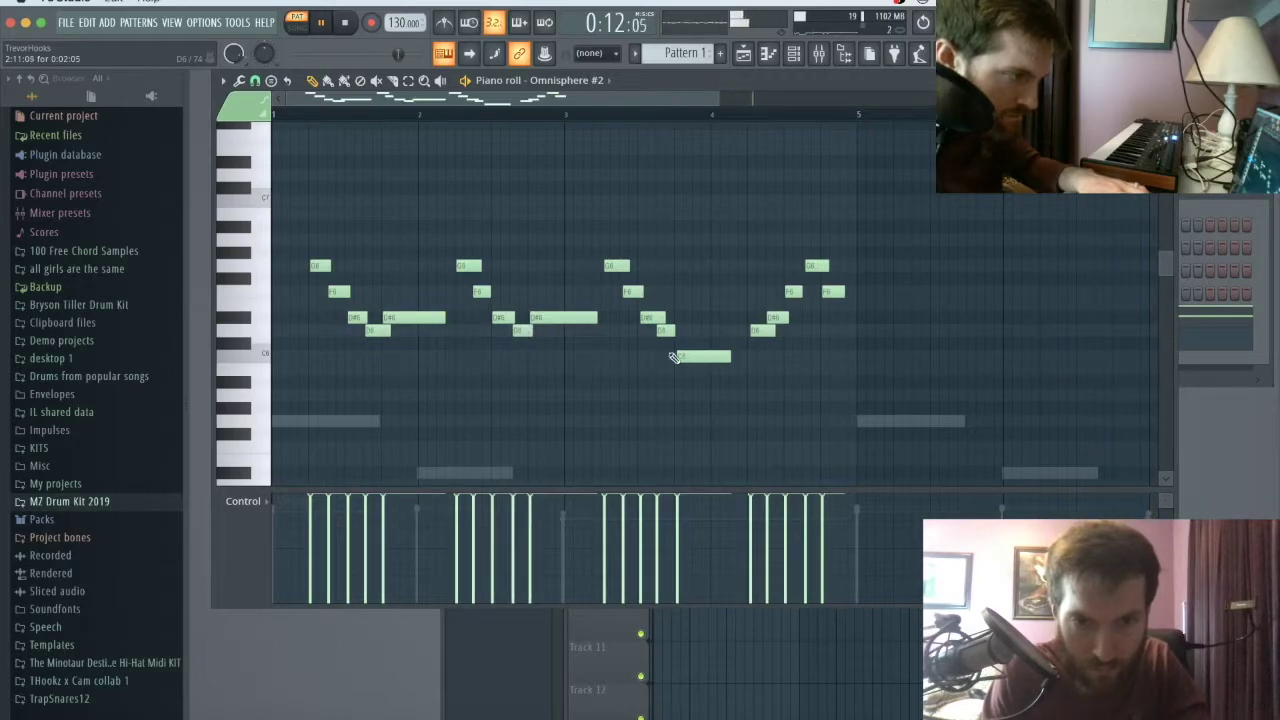
Step: Select all the nylon guitar notes, duplicate them into bars 5 to 8, and close the piano roll
drag(920, 427, 150, 45)
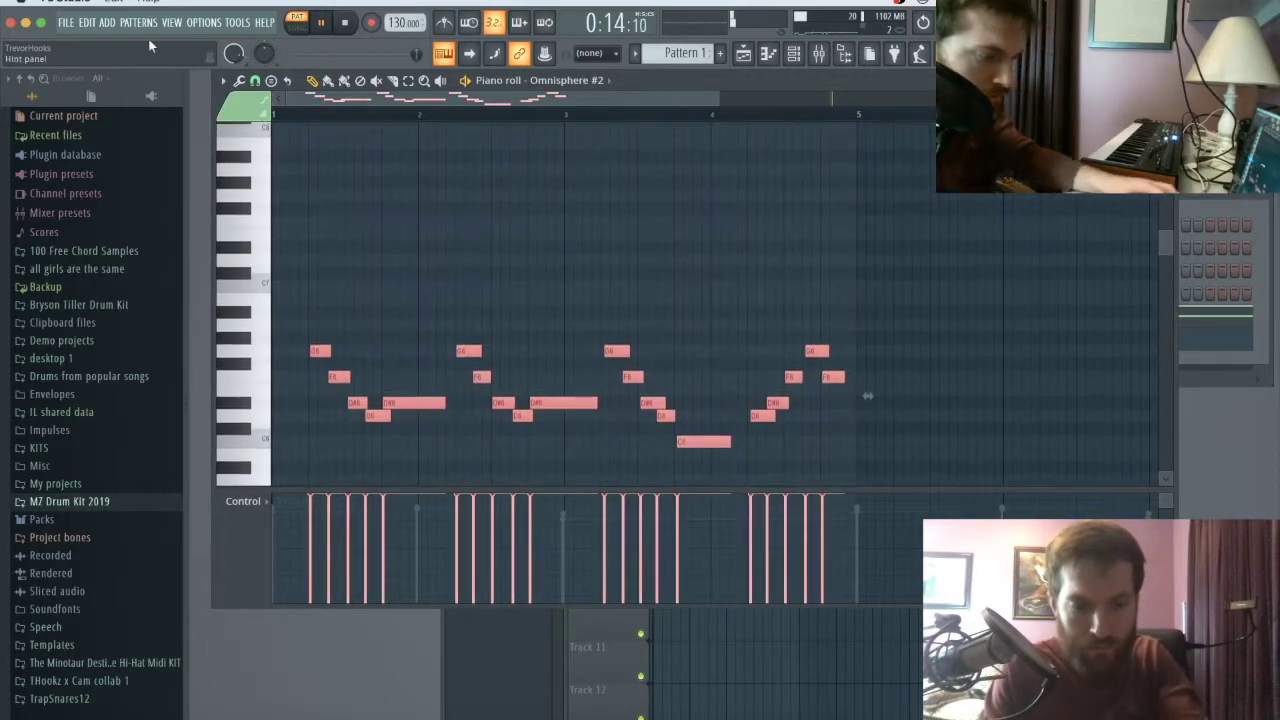
drag(272, 96, 586, 118)
key(ctrl+b)
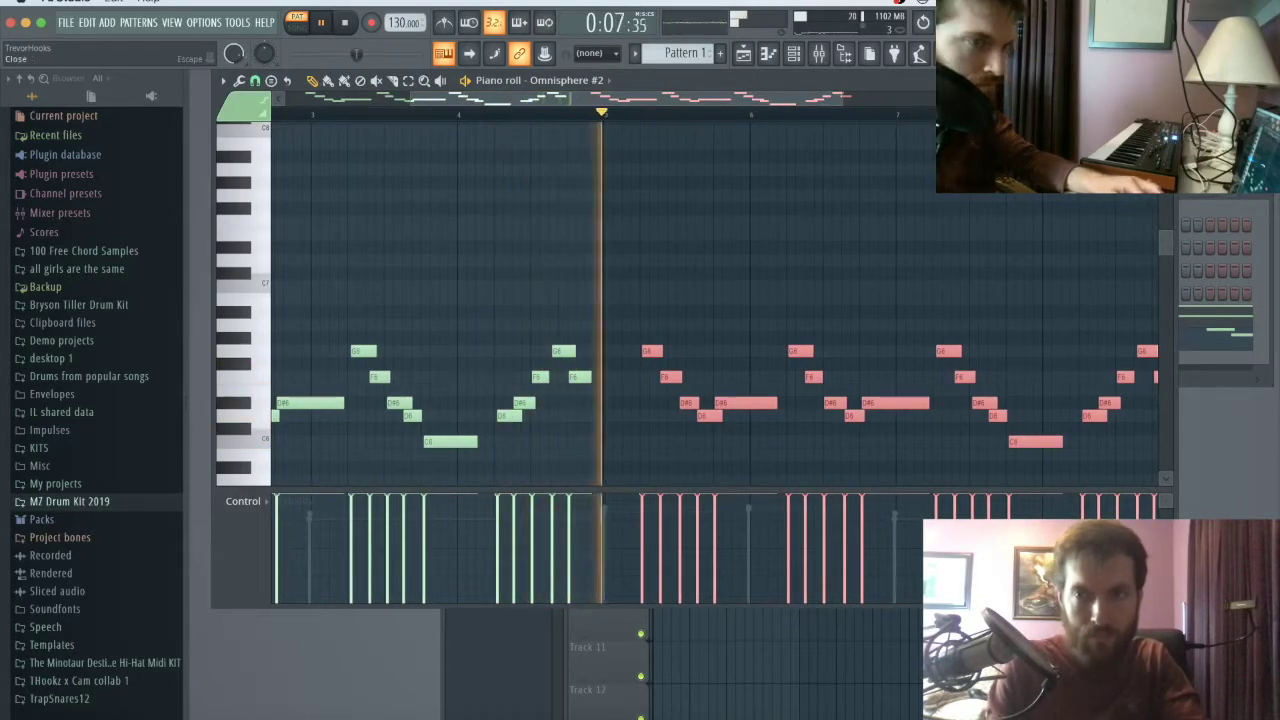
key(F7)
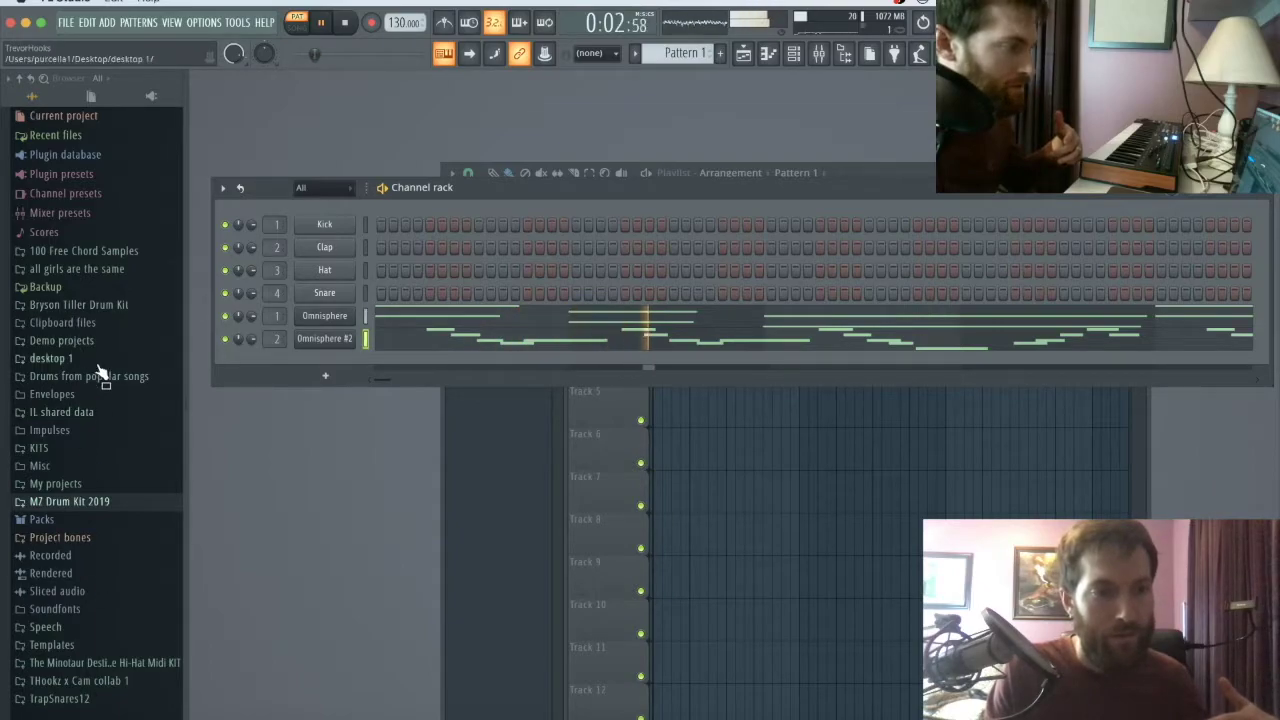
Step: Add the 808 [Angry] sample from MZ Drum Kit 2019 as a new channel and make it cut itself with group 3
click(69, 503)
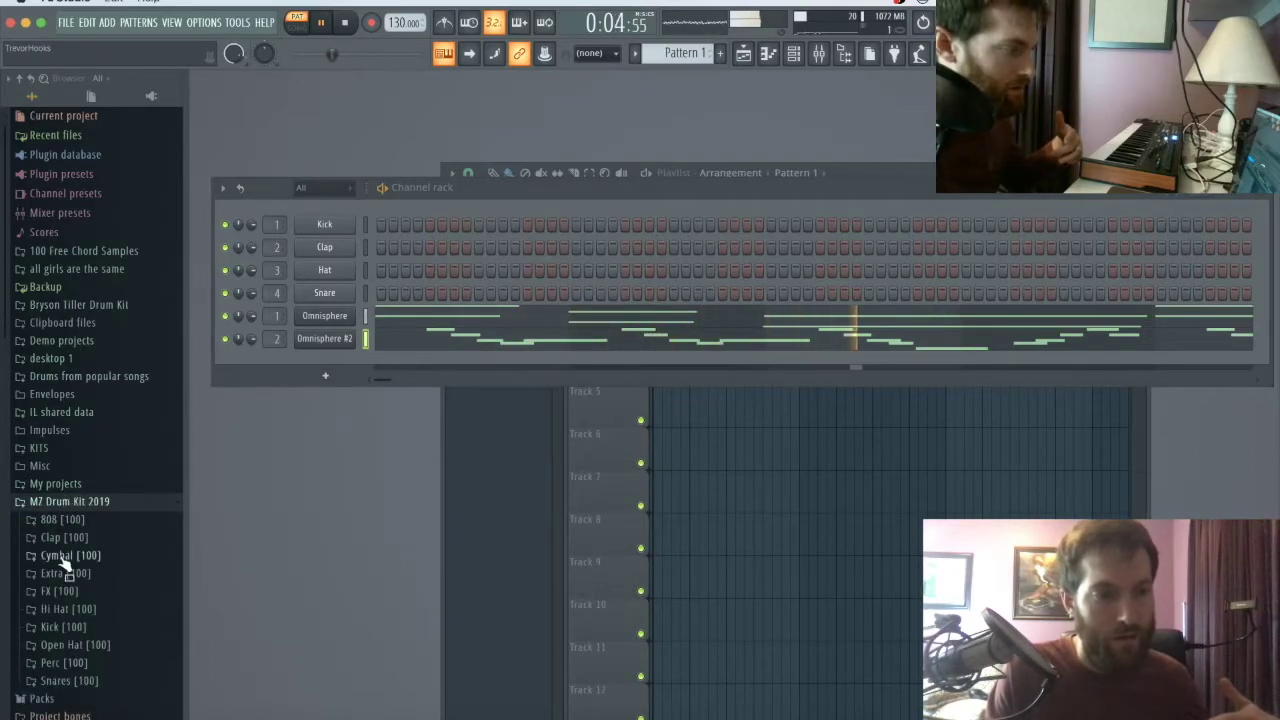
click(62, 520)
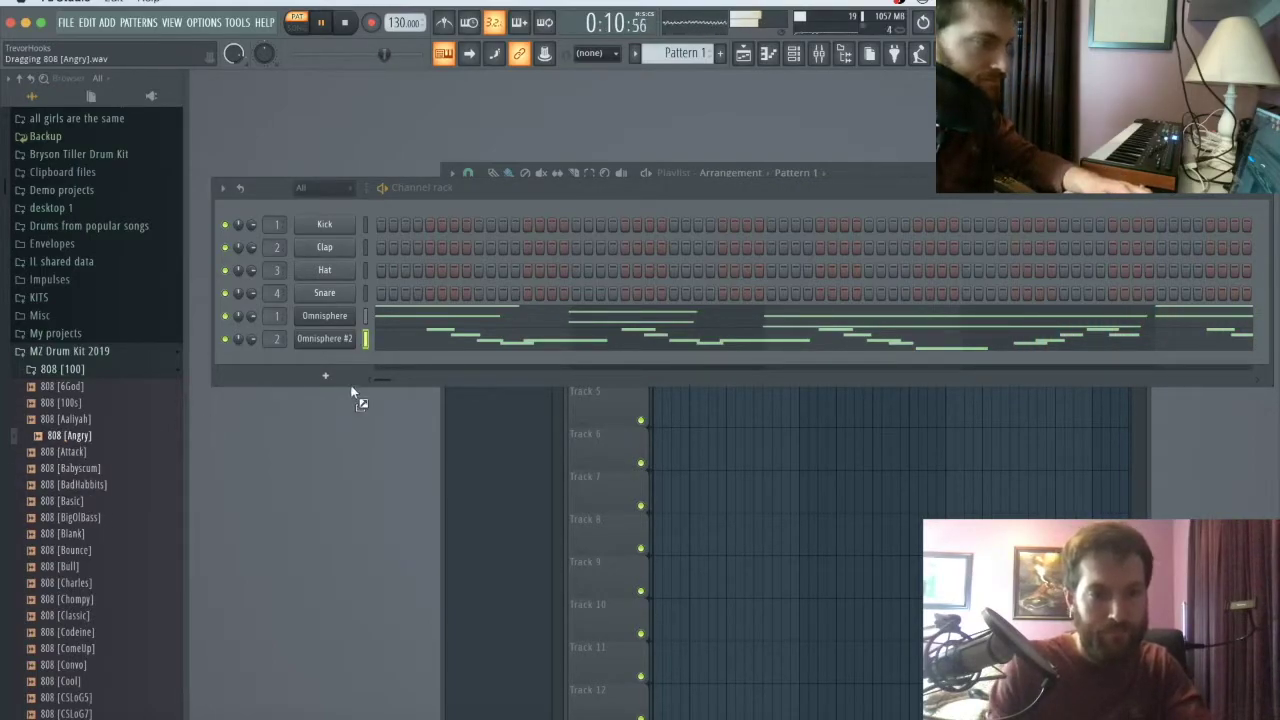
drag(362, 362, 360, 362)
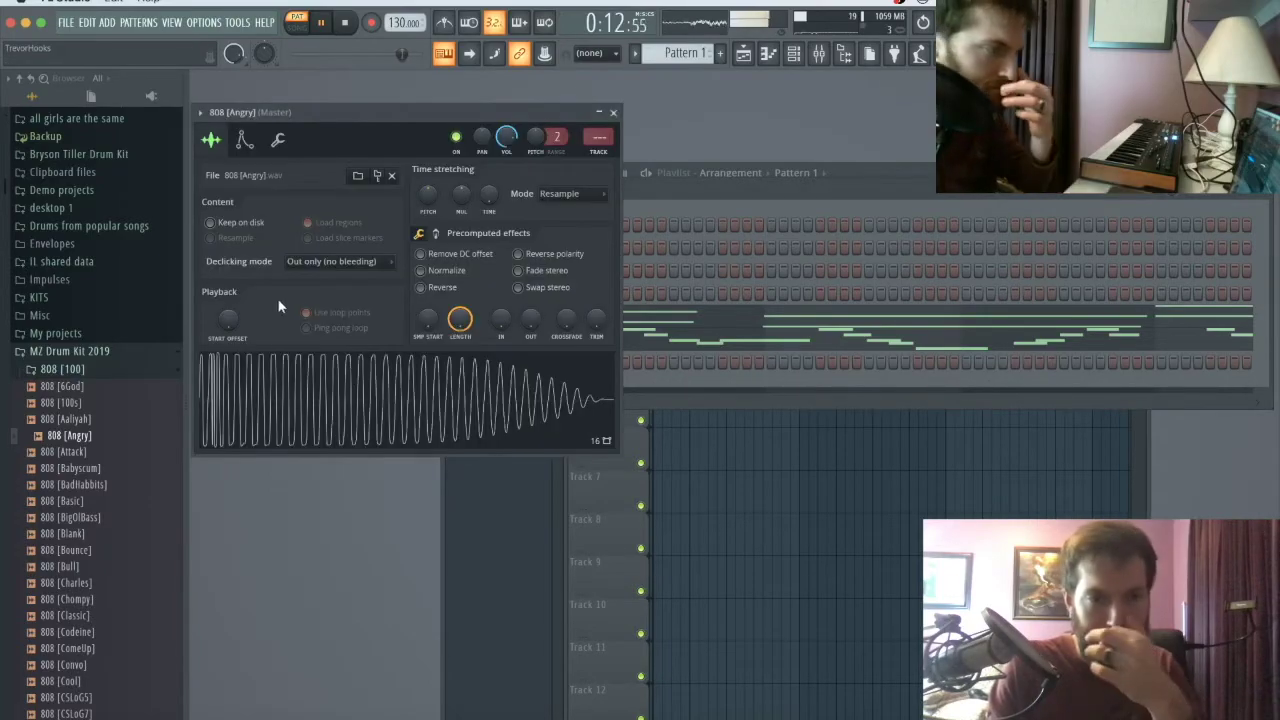
click(276, 142)
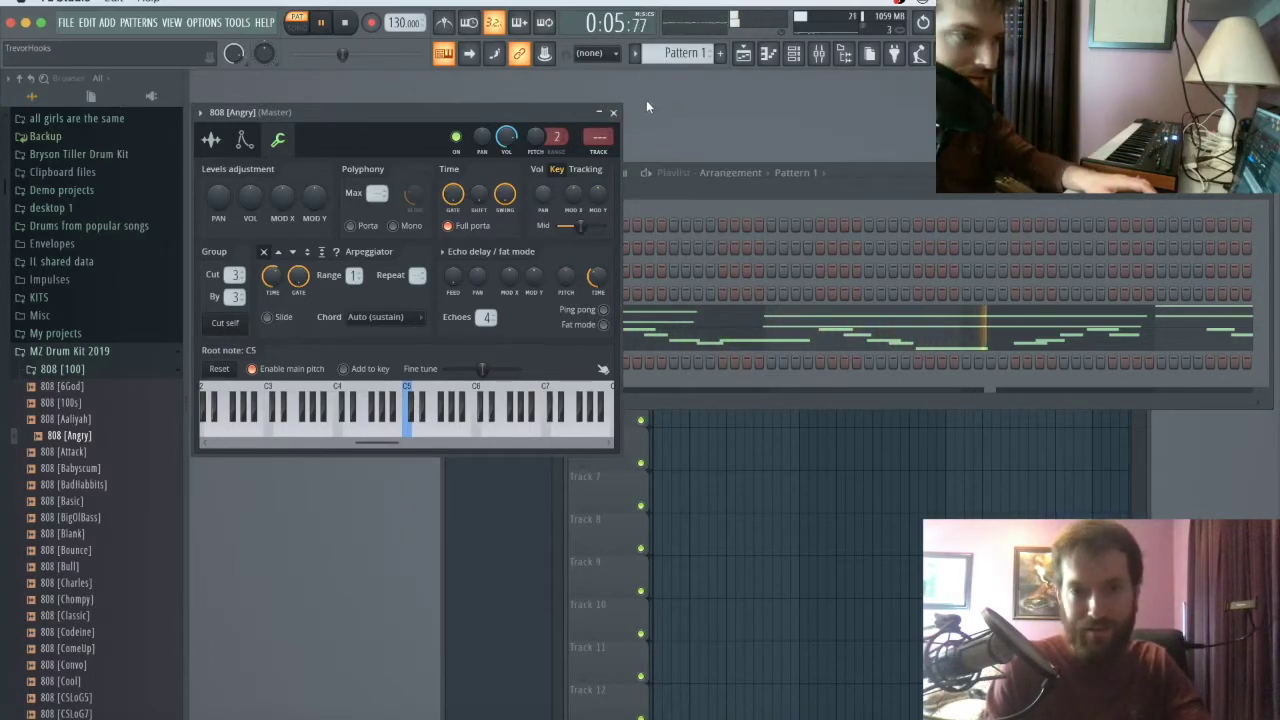
click(614, 113)
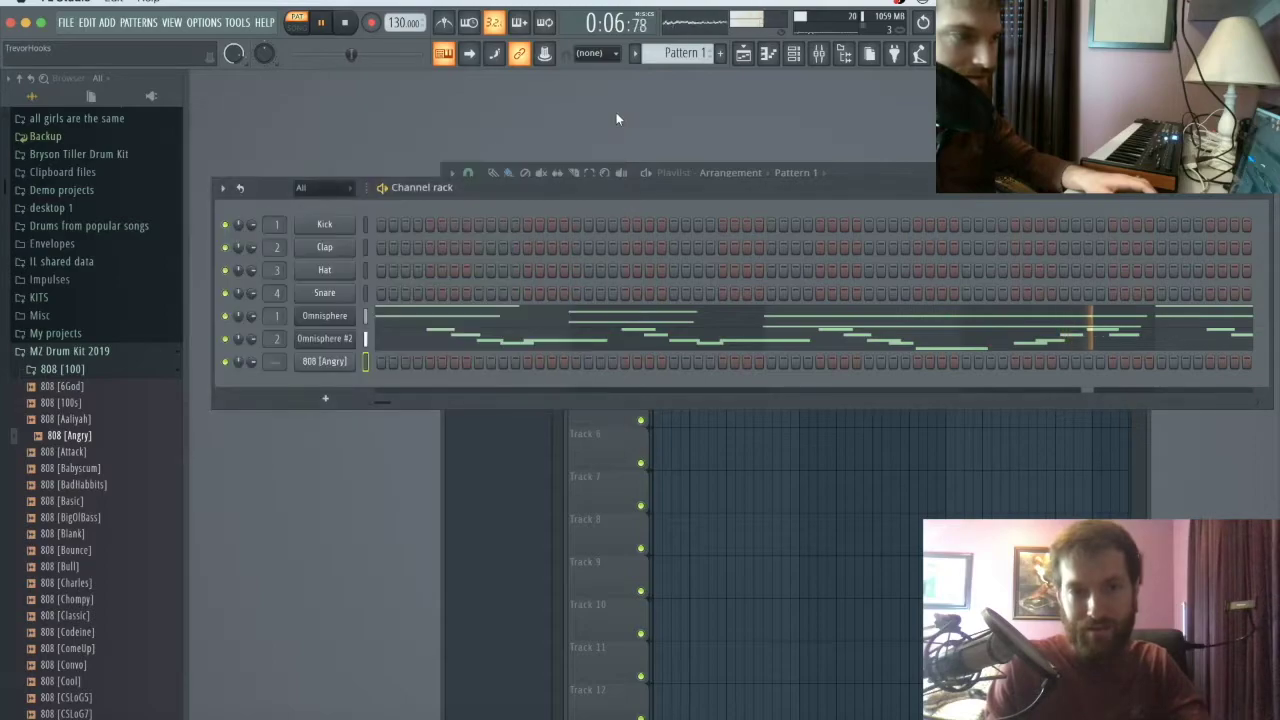
Step: In the 808's piano roll, set the snap to Line and place C6 notes at 1:01, 2:05, 3:01 and 4:05
right_click(313, 366)
click(426, 361)
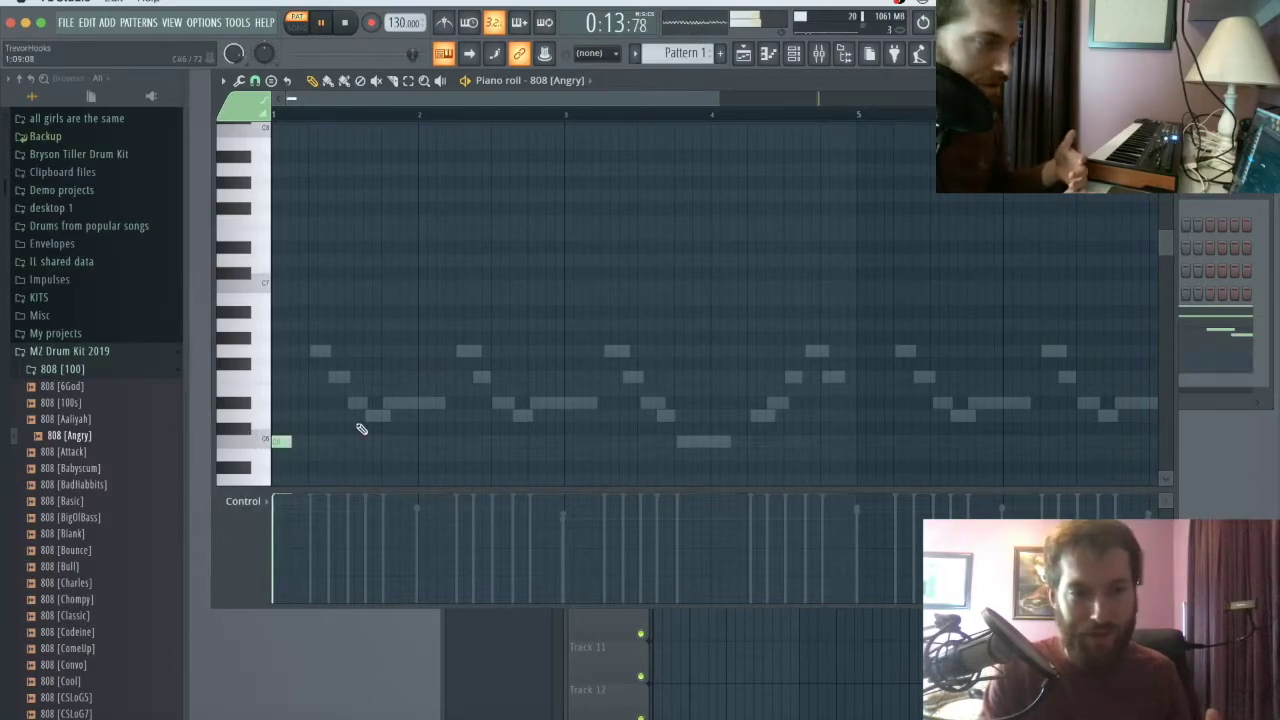
click(255, 80)
click(297, 120)
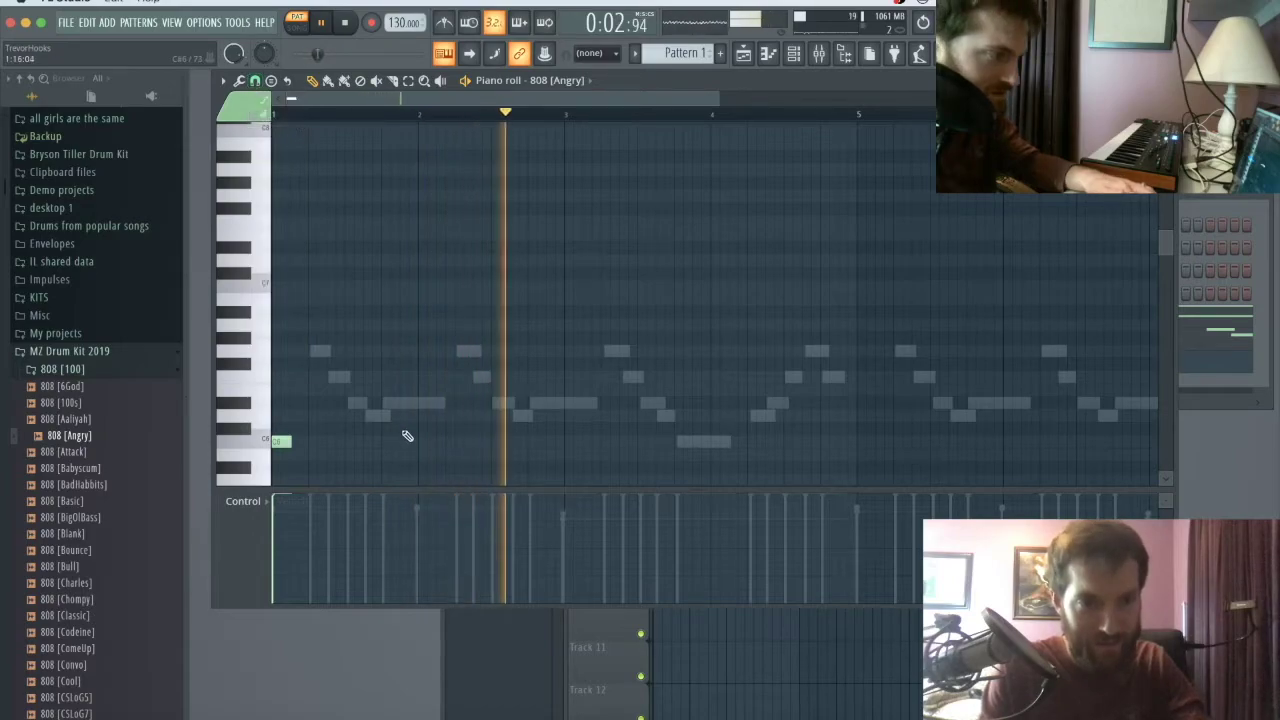
click(450, 442)
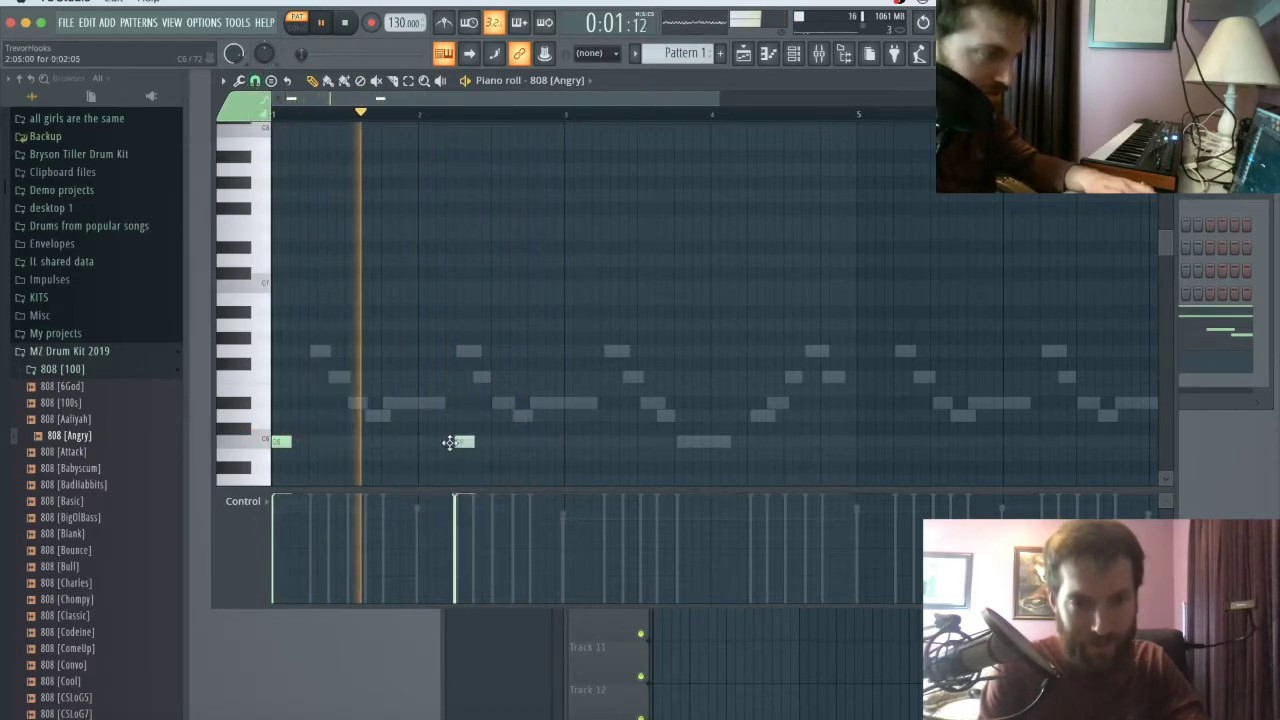
click(567, 443)
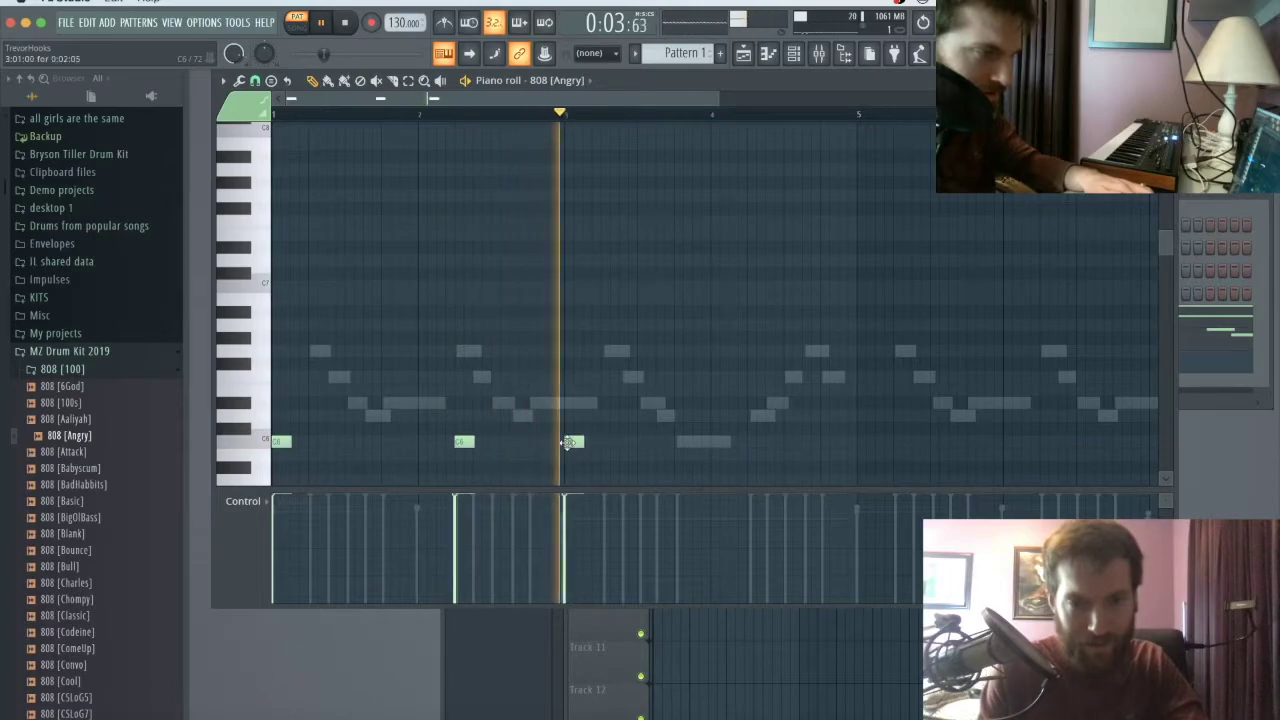
click(748, 443)
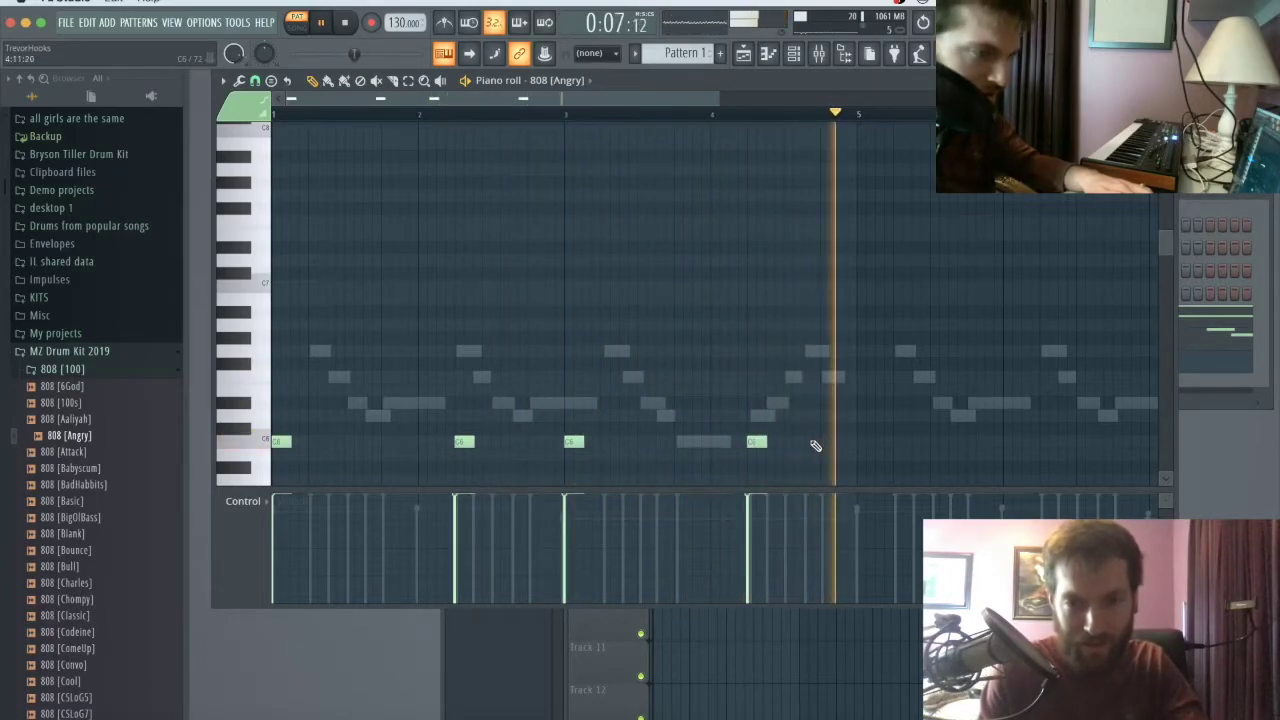
Step: Add an F6 note at 3:13 and a C6 note at 4:13 to the 808 bassline, checking against playback
key(space)
key(space)
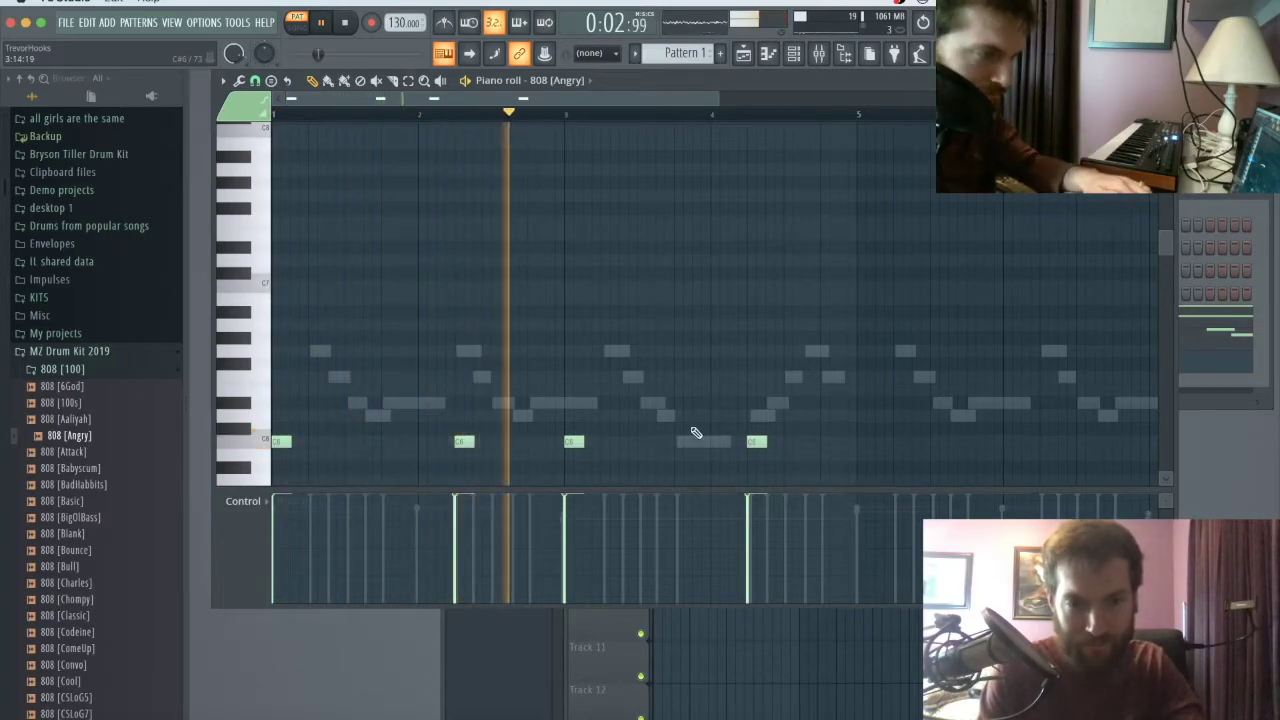
click(685, 378)
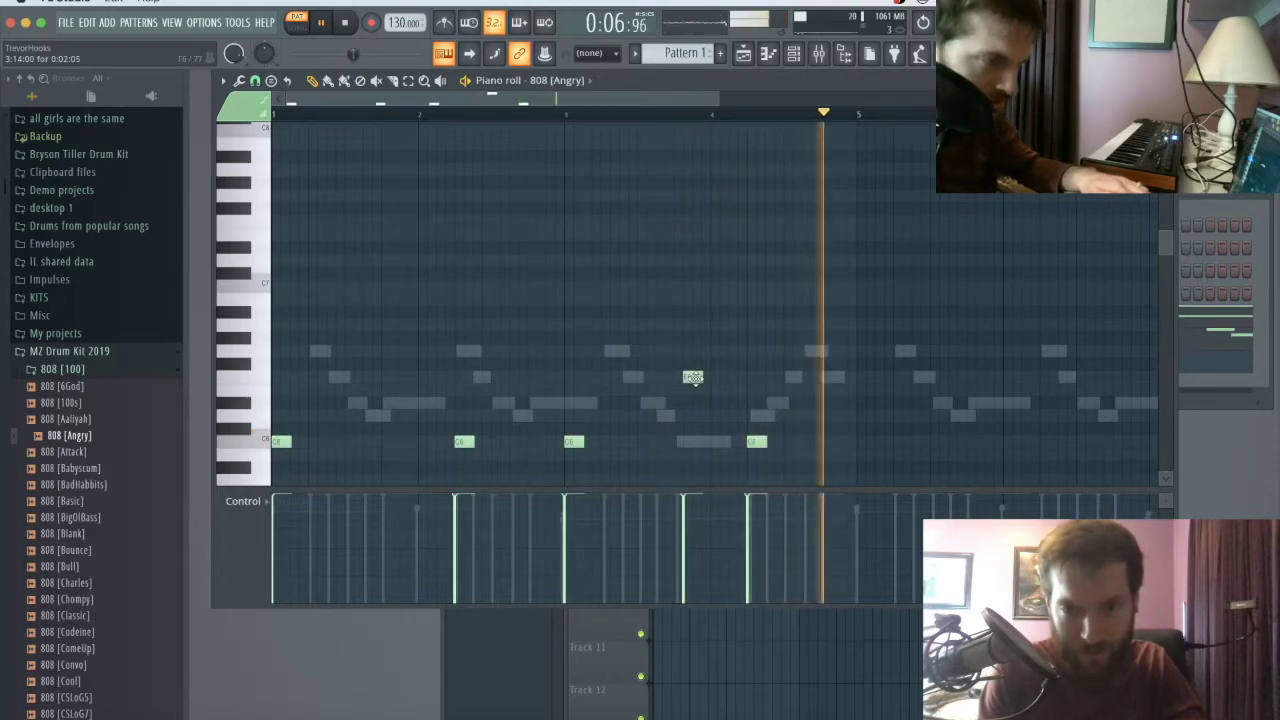
drag(692, 378, 686, 377)
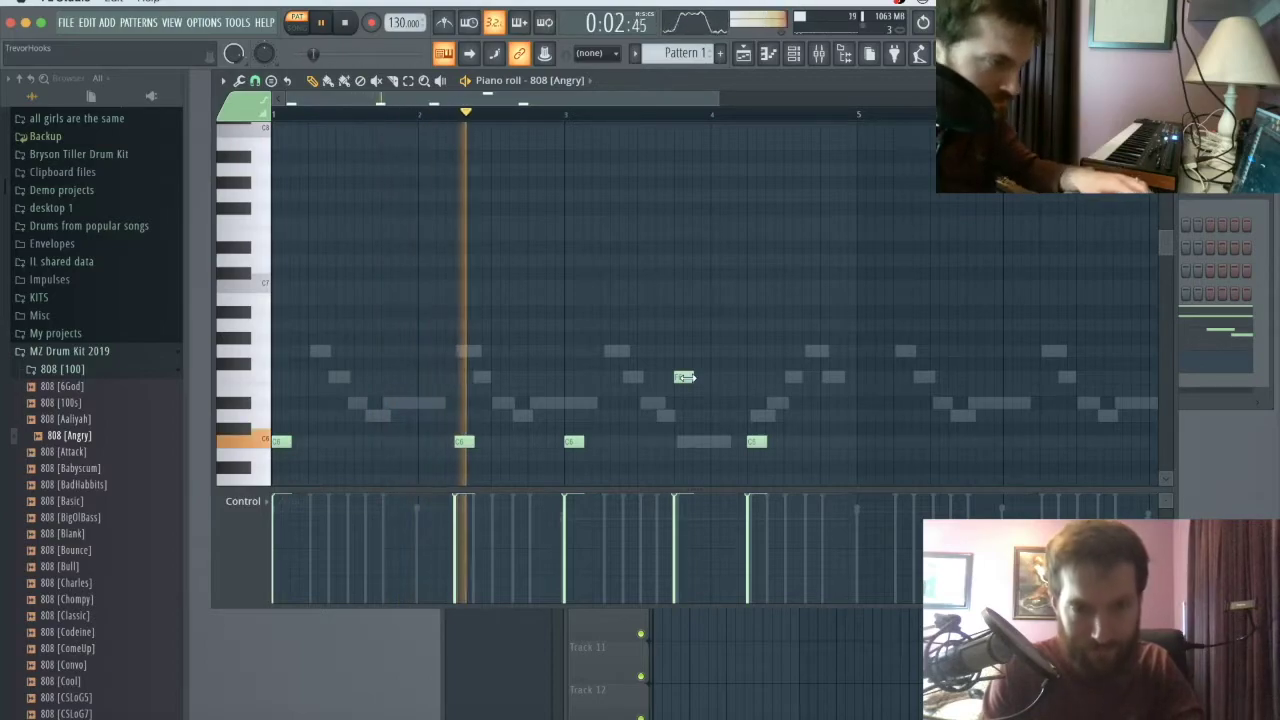
click(828, 430)
Step: Select all the 808 notes, duplicate them into bars 5 to 8, transpose them down one octave, and close the piano roll
drag(830, 432, 140, 262)
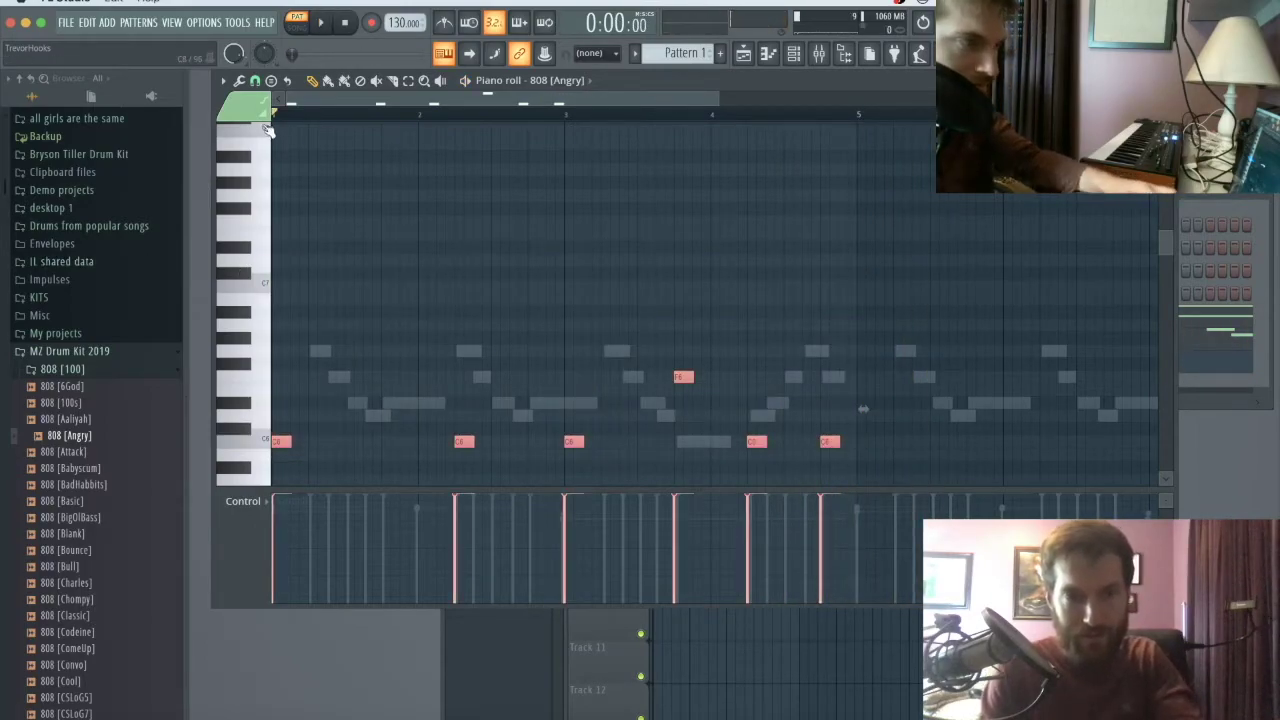
drag(319, 100, 602, 133)
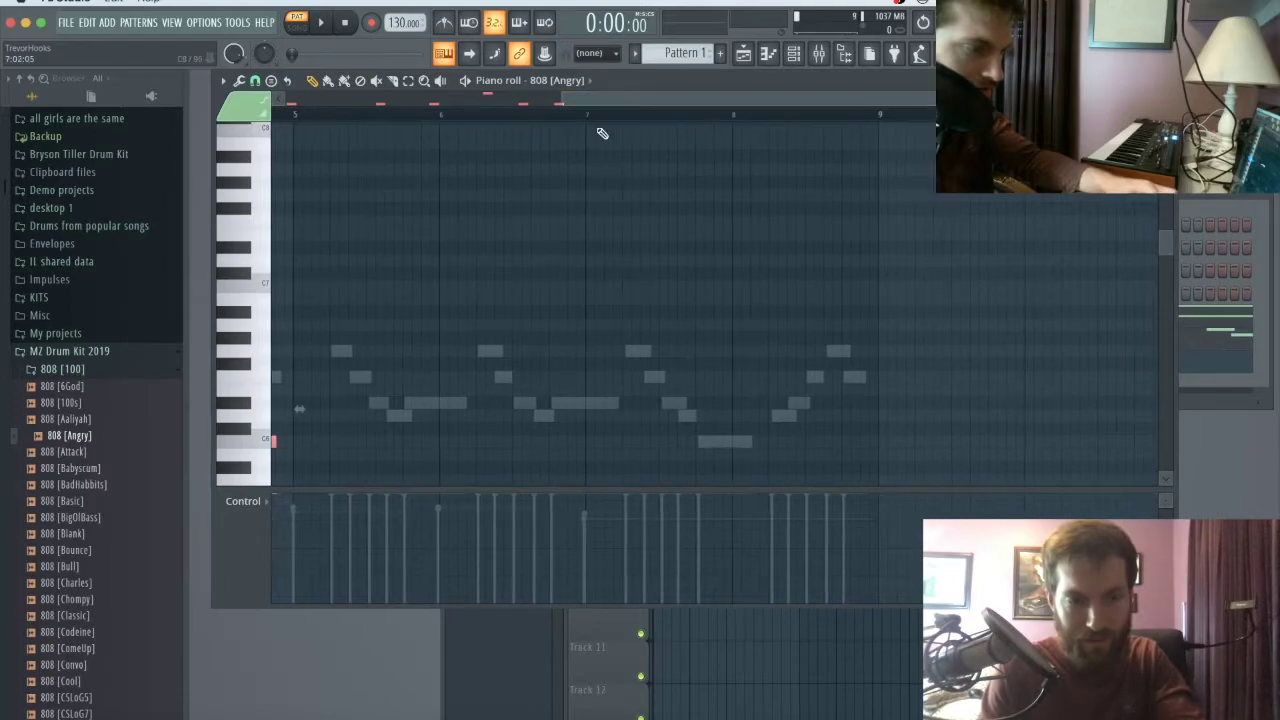
drag(874, 294, 2, 488)
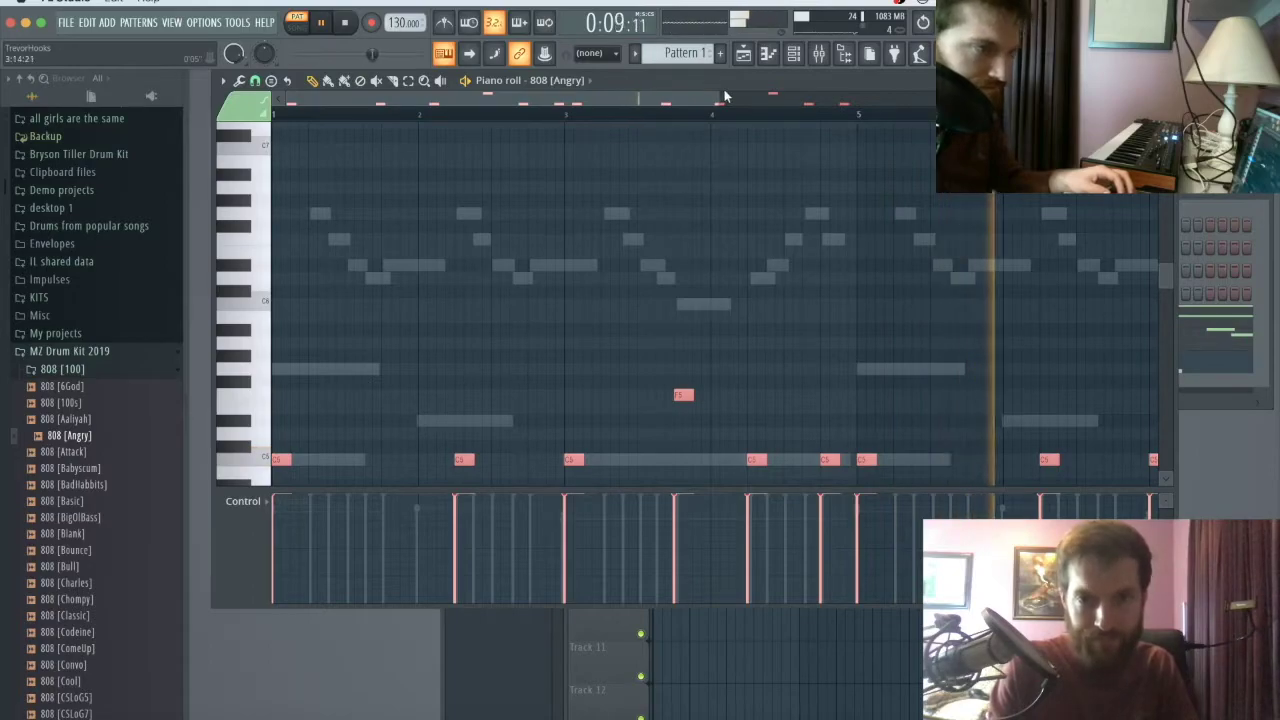
drag(717, 96, 757, 97)
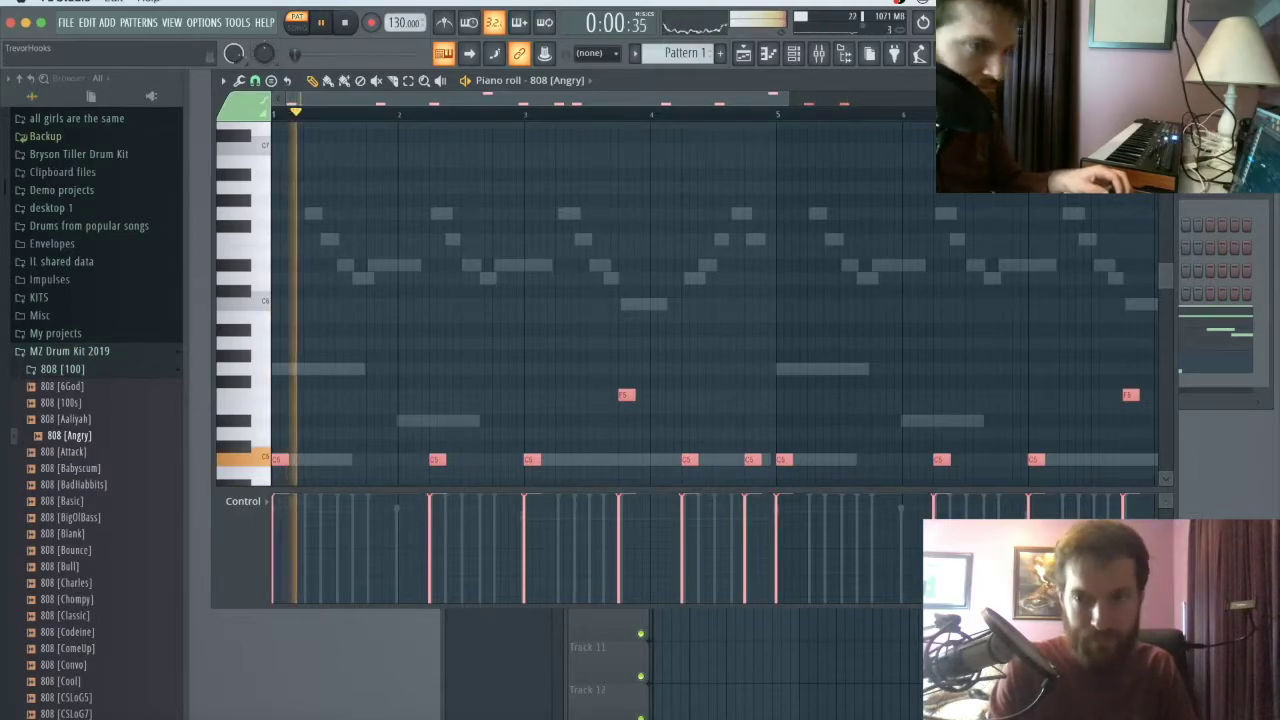
key(Escape)
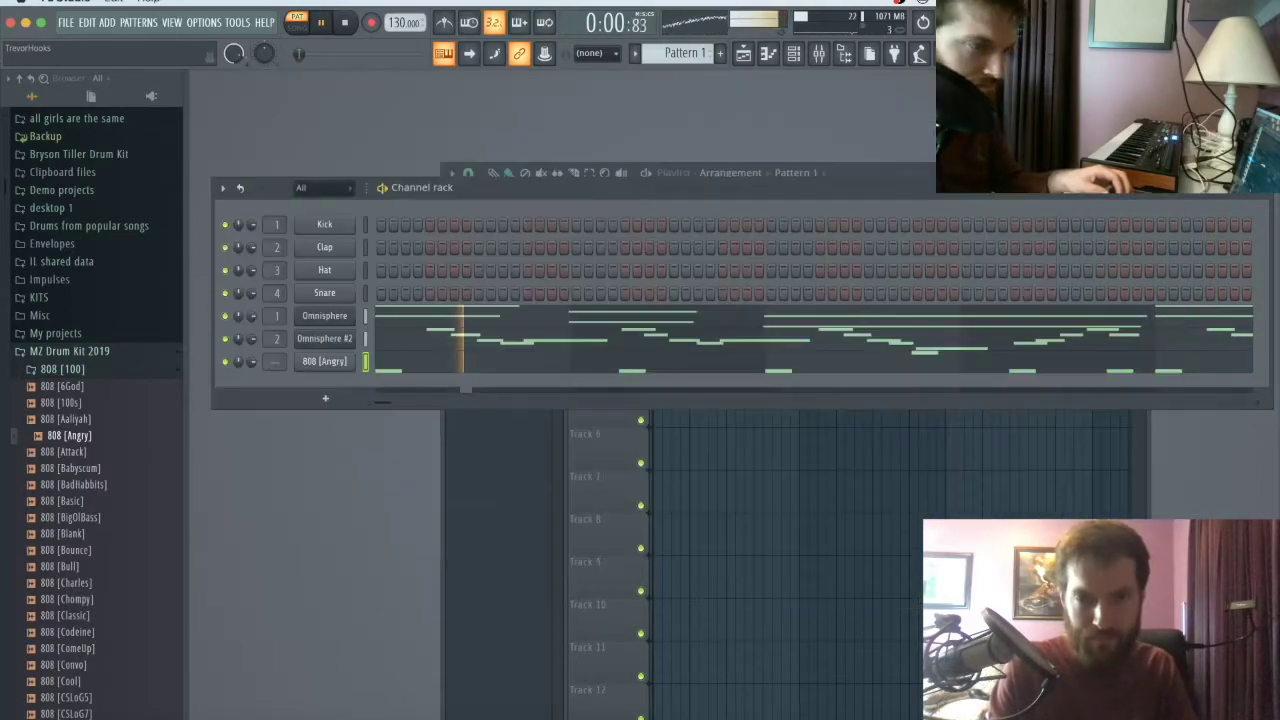
click(76, 374)
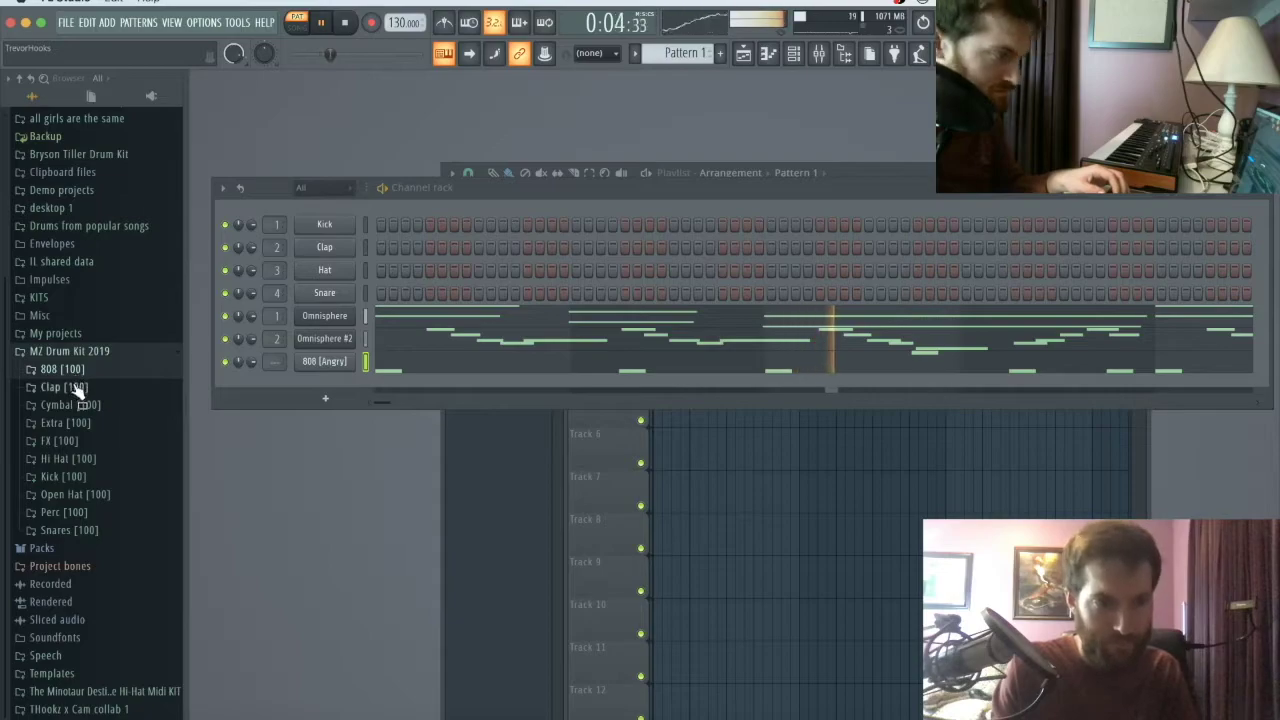
scroll(88, 268, up, 3)
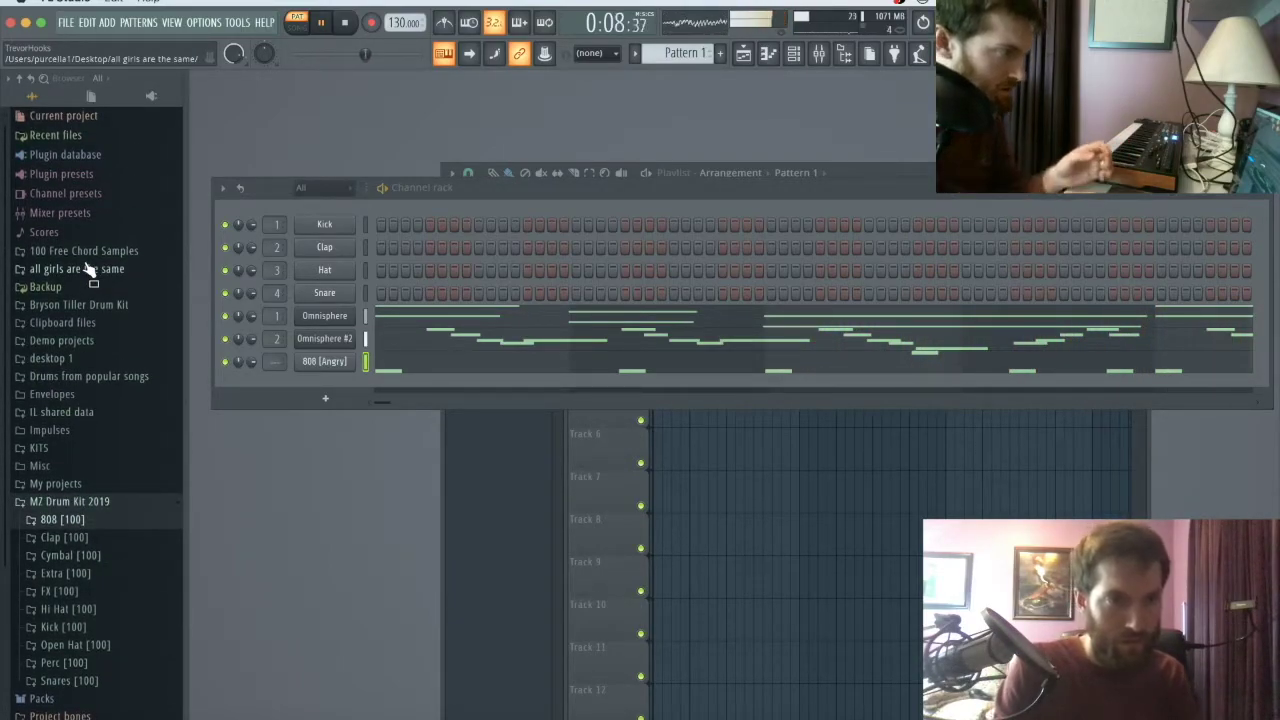
click(60, 138)
click(30, 135)
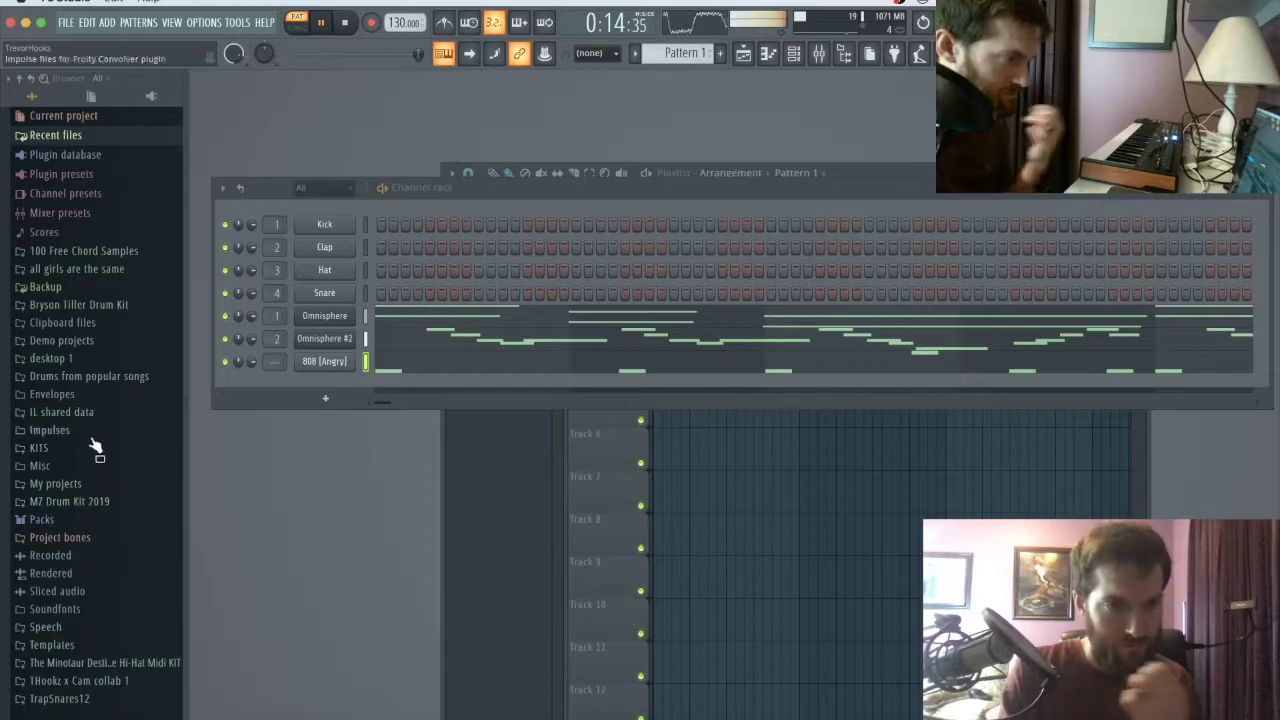
click(88, 503)
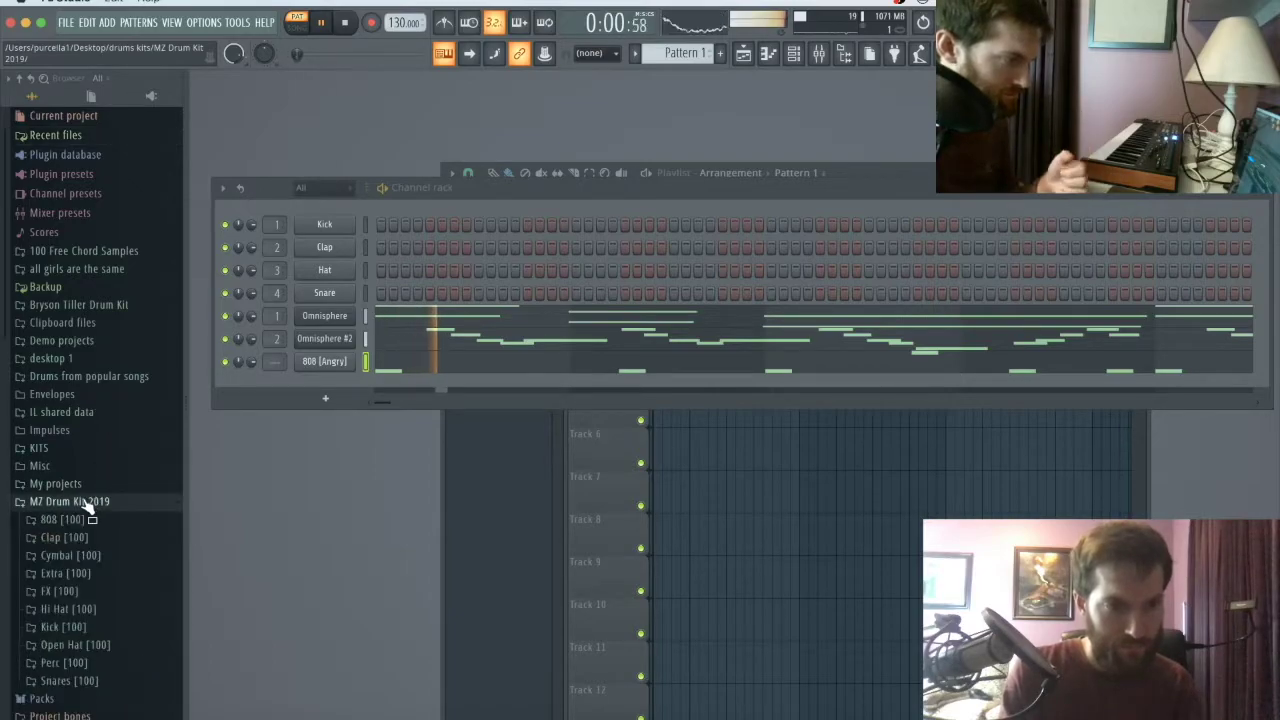
Step: Audition samples in the Kick folder of MZ Drum Kit 2019 and add Kick [Body] as a new channel
click(89, 630)
click(89, 626)
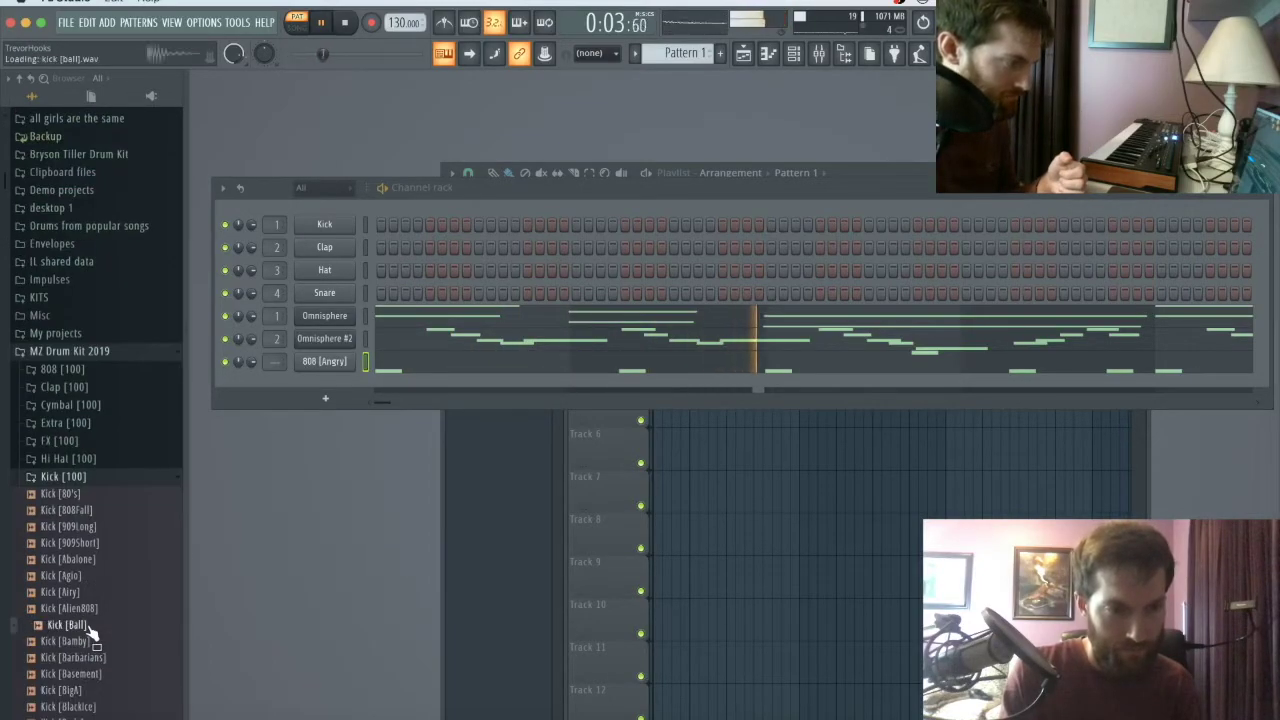
right_click(88, 625)
click(72, 608)
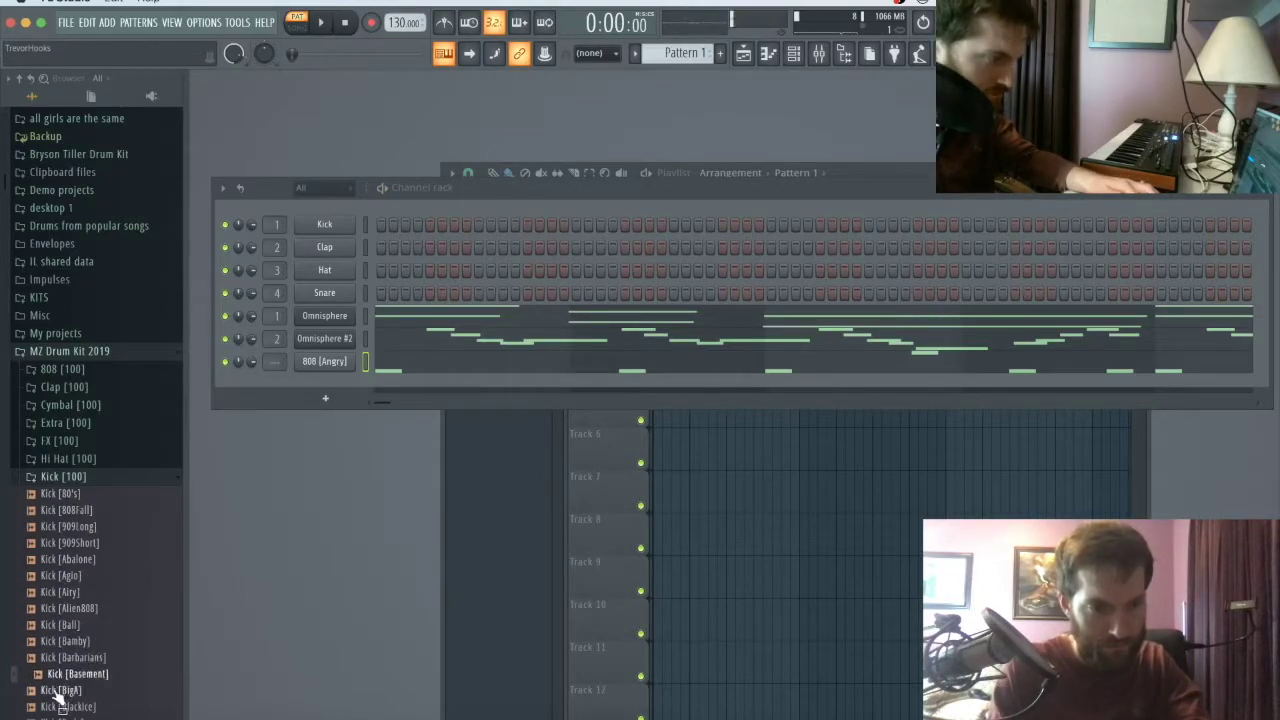
right_click(85, 645)
click(58, 671)
scroll(58, 672, down, 3)
click(62, 675)
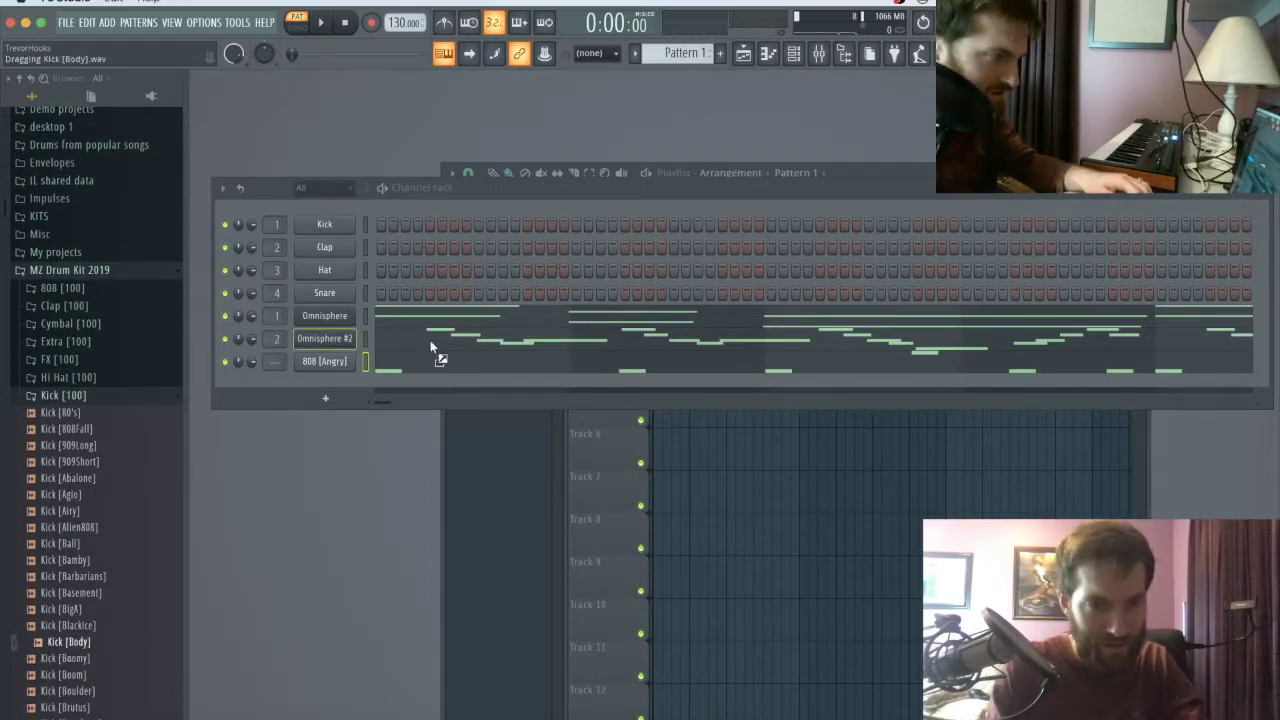
drag(329, 378, 330, 382)
Step: Place a C5 note at the start of bar 1 in the Kick [Body] piano roll and close it
right_click(353, 381)
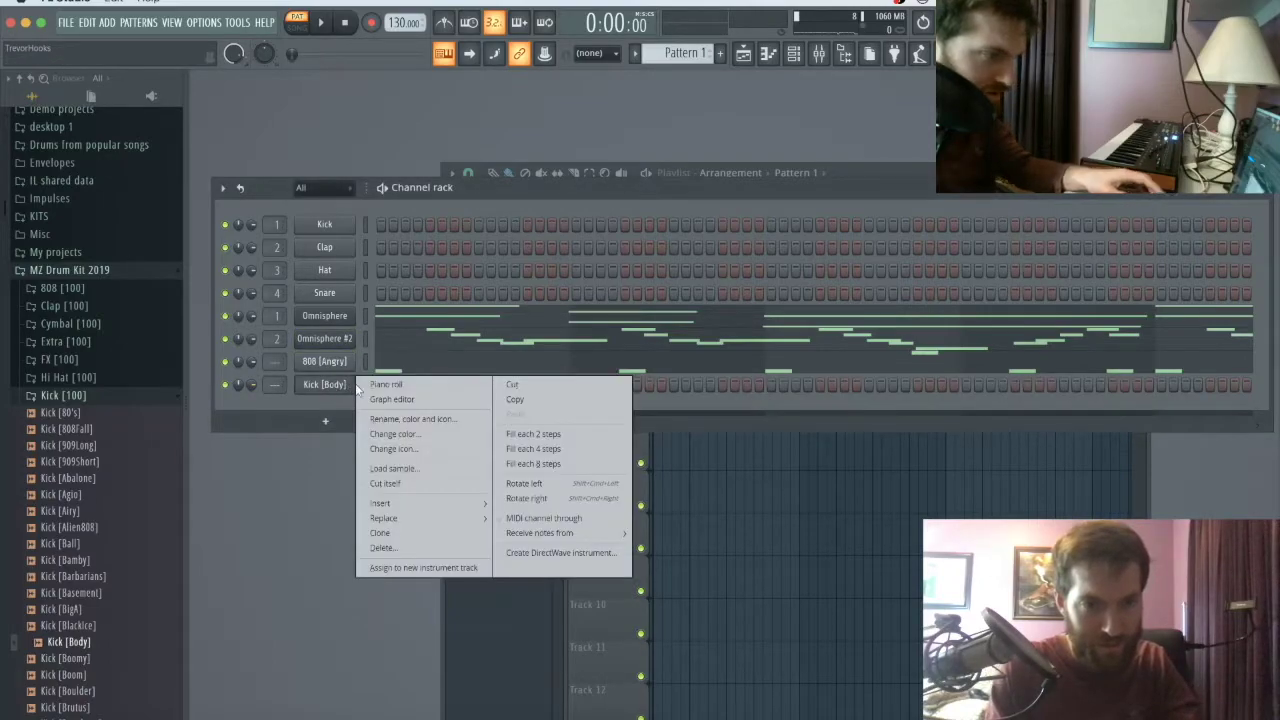
click(385, 385)
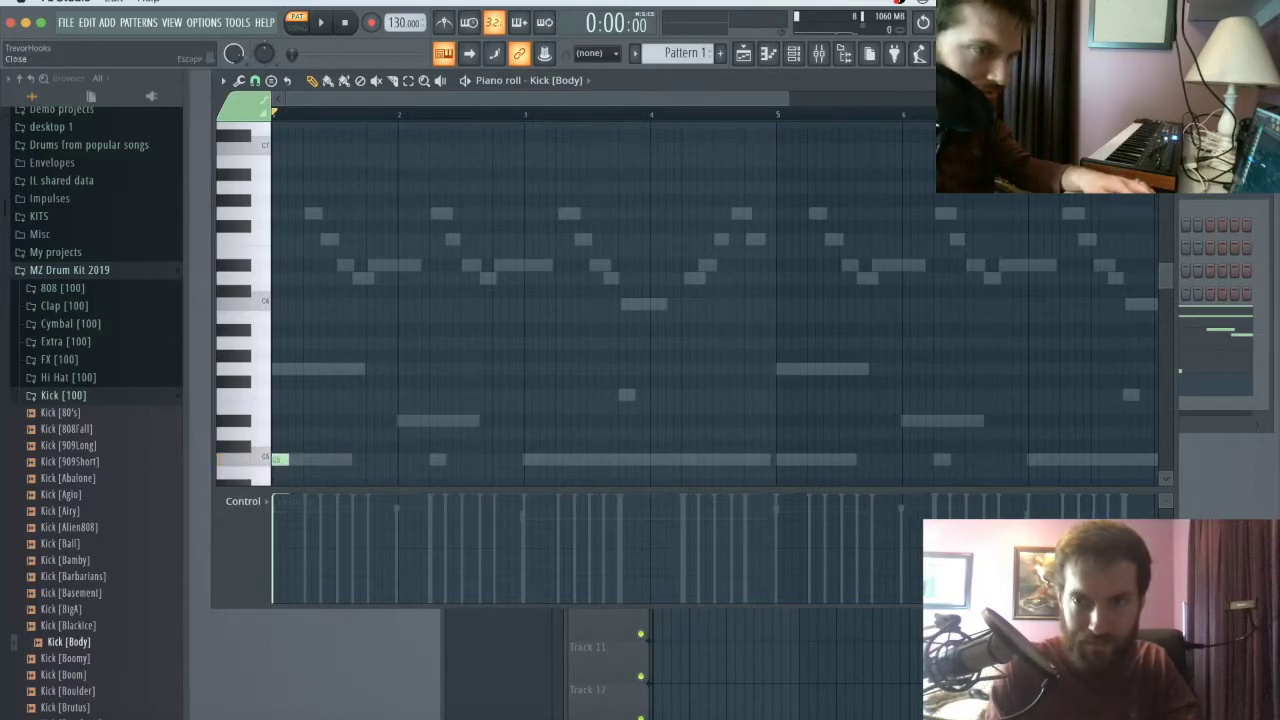
key(Escape)
Step: Add Hi Hat [Africa] from the kit's Hi Hat folder as a new channel and fill each 2 steps
click(78, 396)
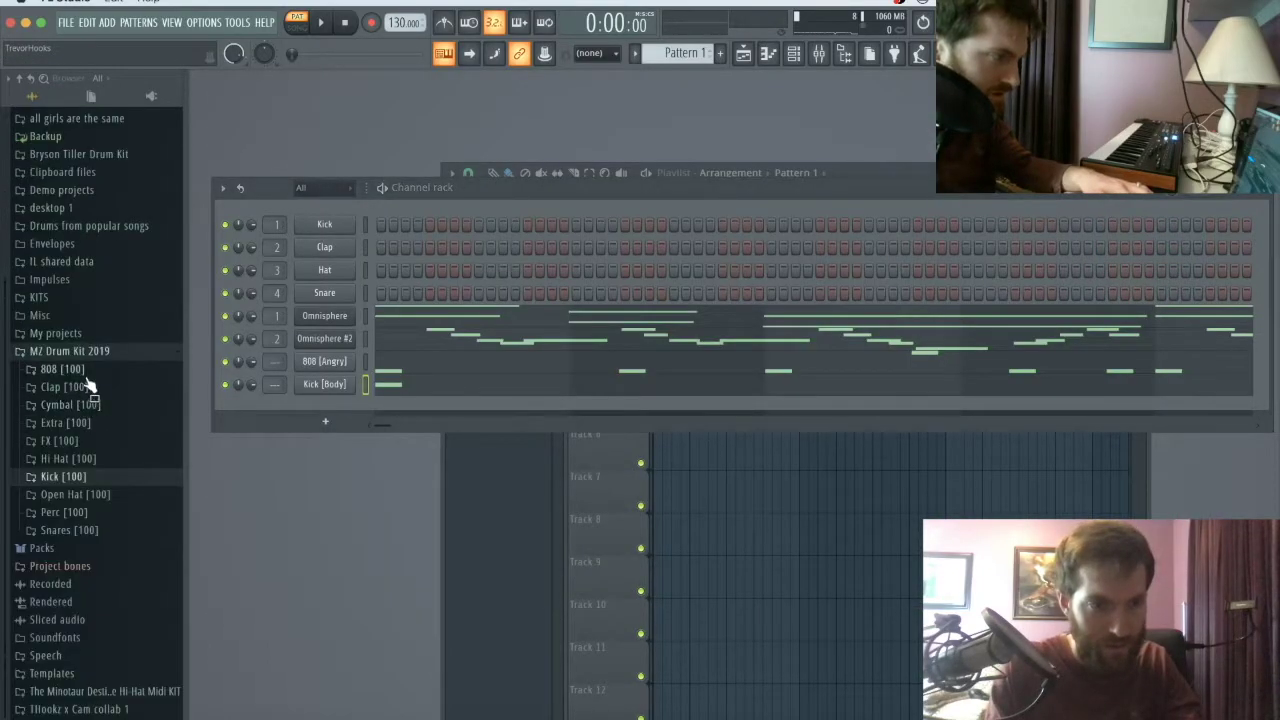
click(84, 458)
click(84, 492)
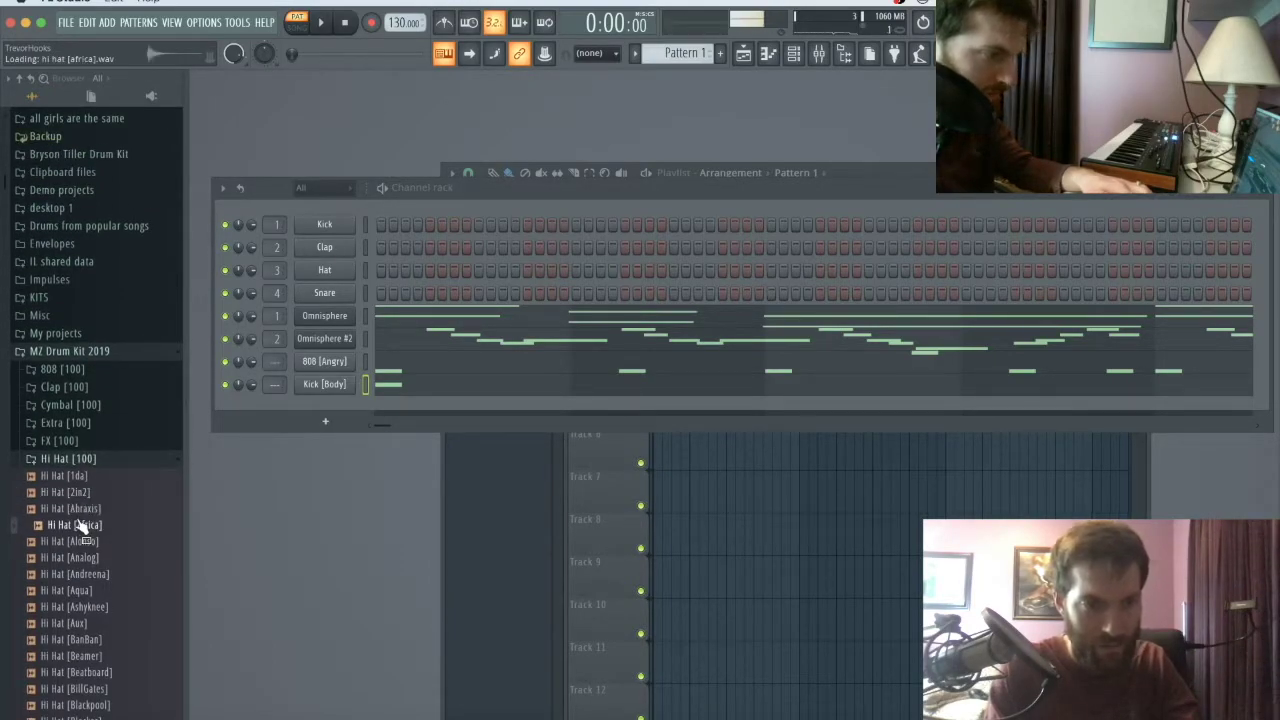
drag(362, 410, 329, 401)
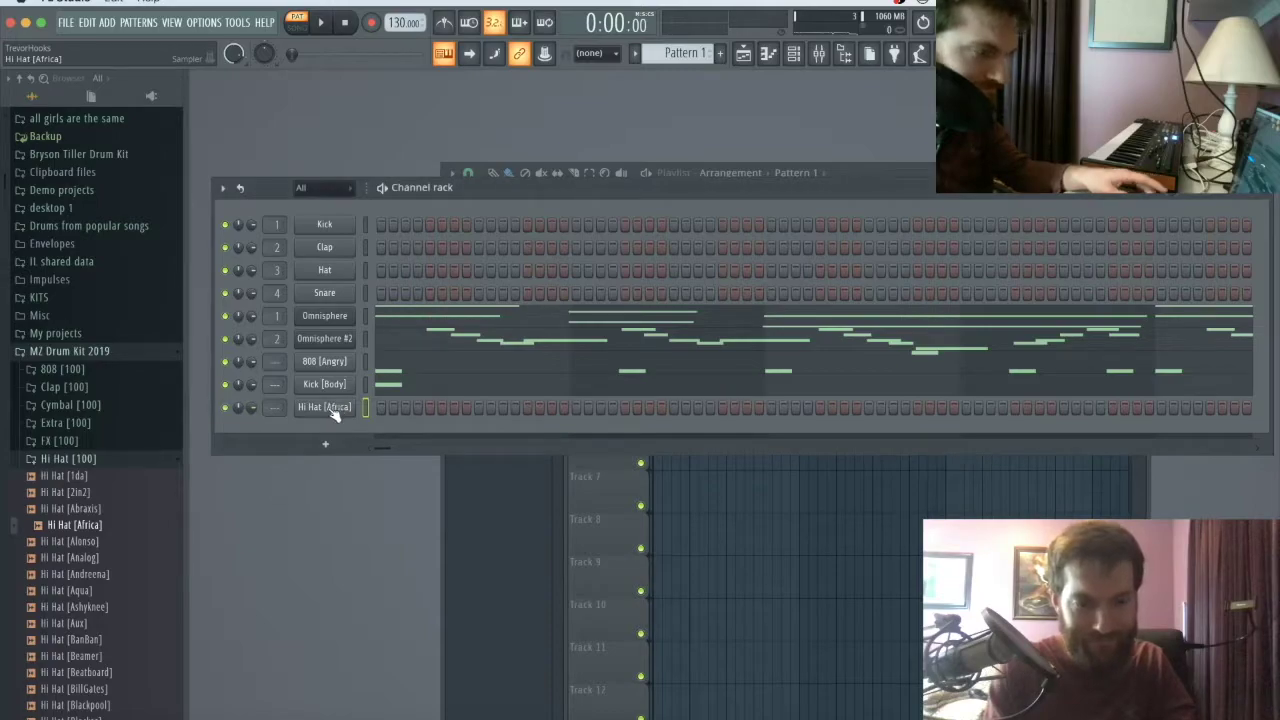
right_click(333, 407)
click(561, 458)
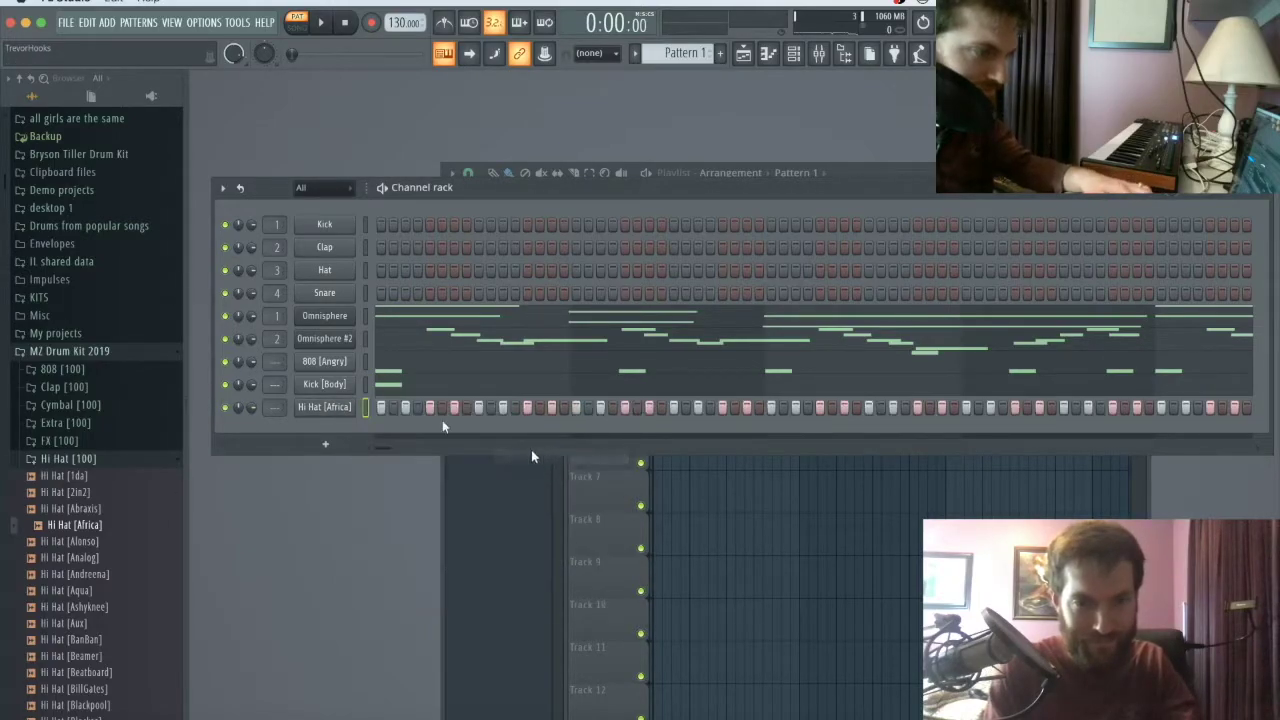
Step: Play the pattern and check the sample settings of the Hi Hat [Africa] channel
key(space)
click(346, 409)
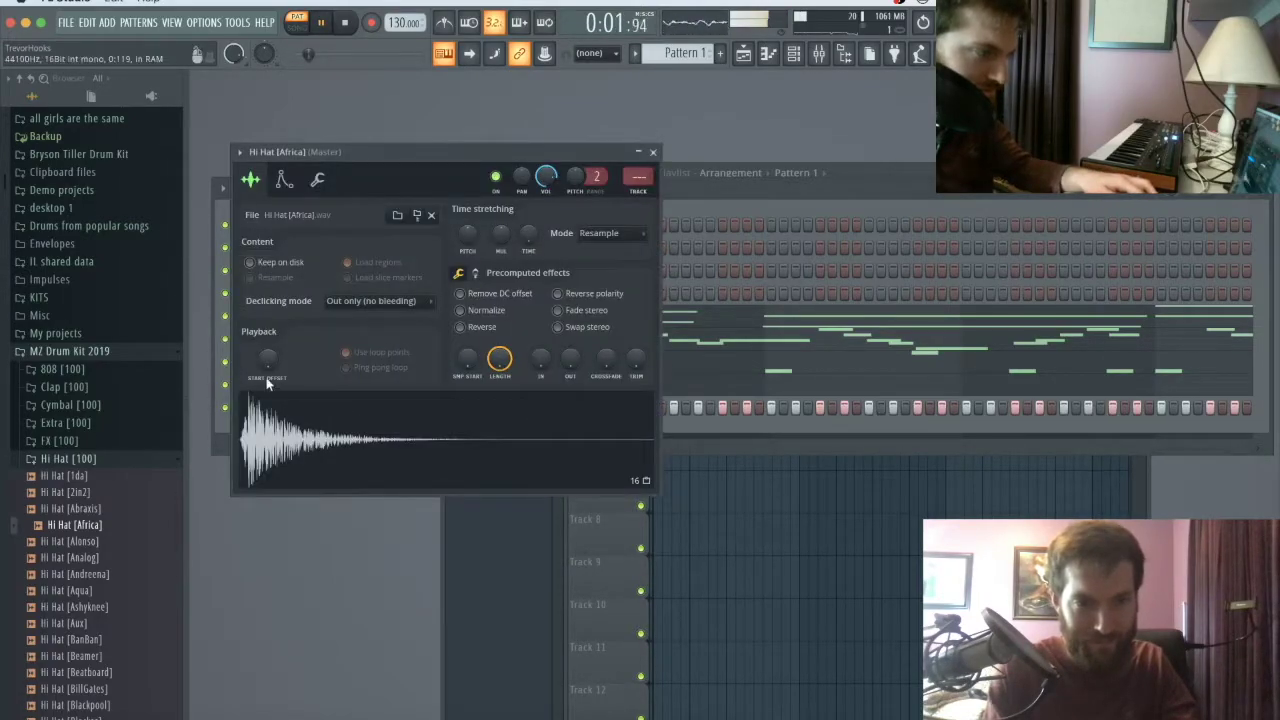
click(652, 152)
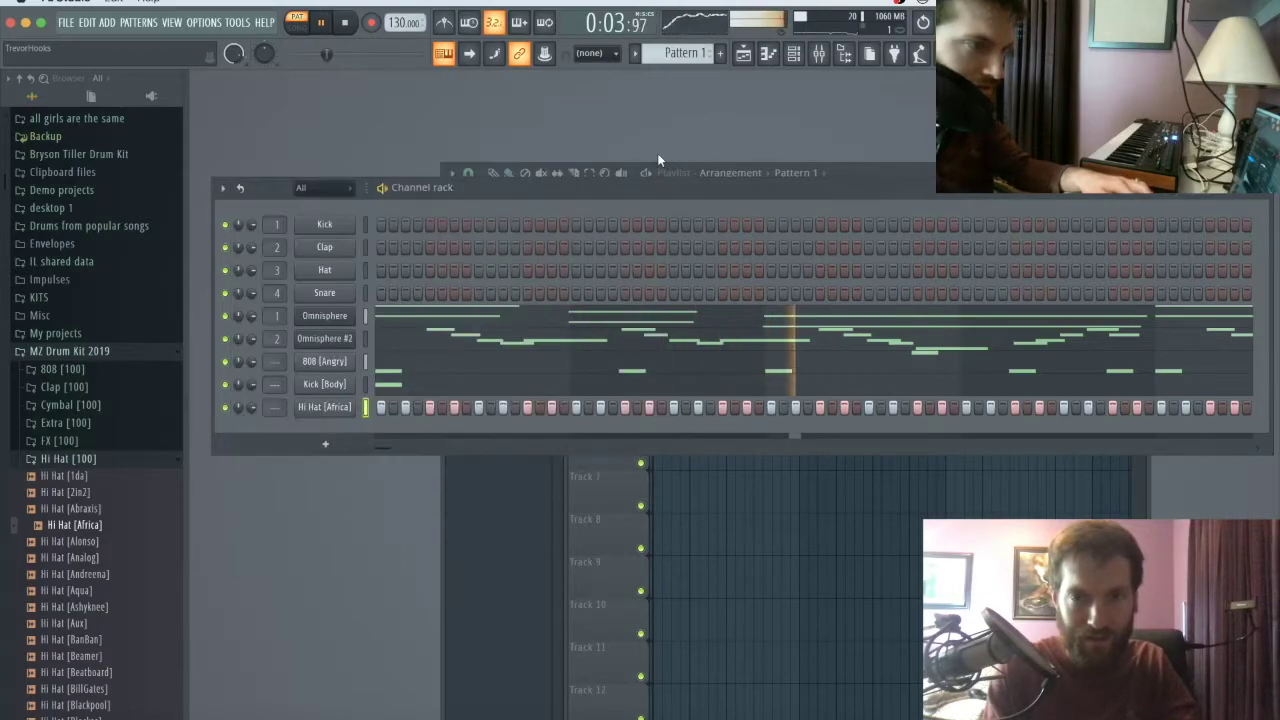
Step: Show the start of bar 1 in the Hi Hat [Africa] piano roll and set the snap to 1/6 step
right_click(346, 407)
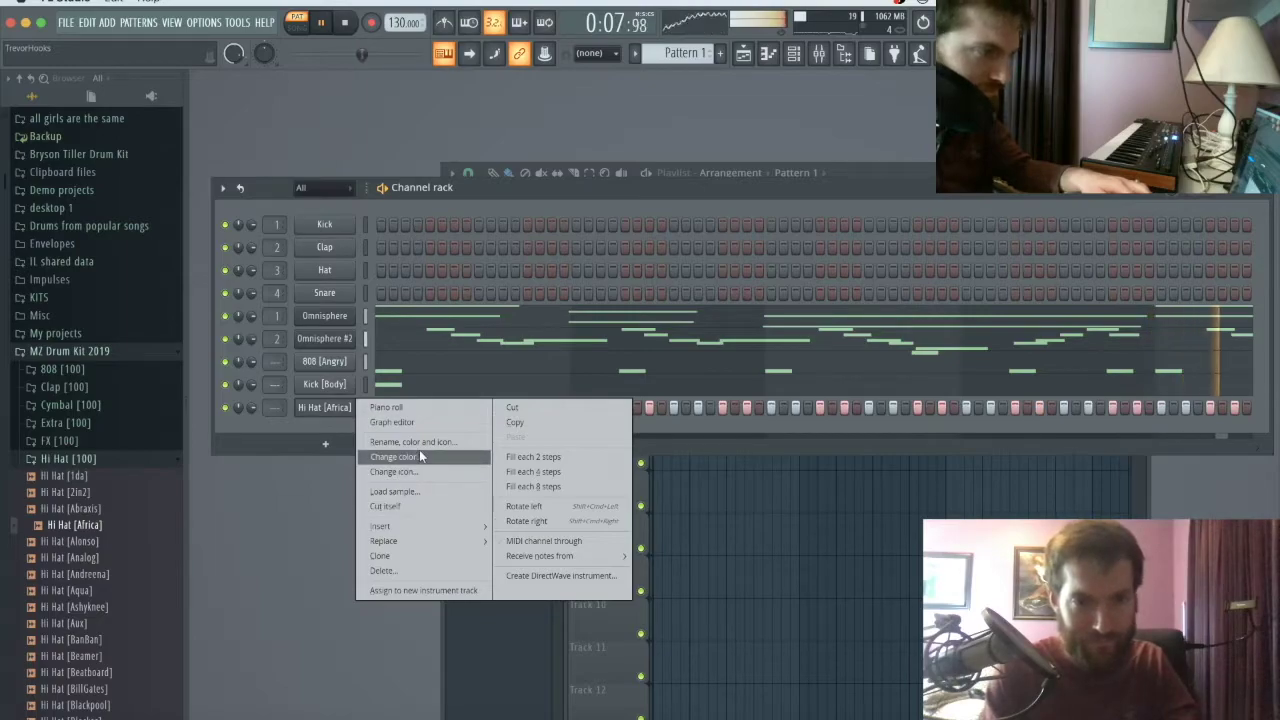
click(390, 407)
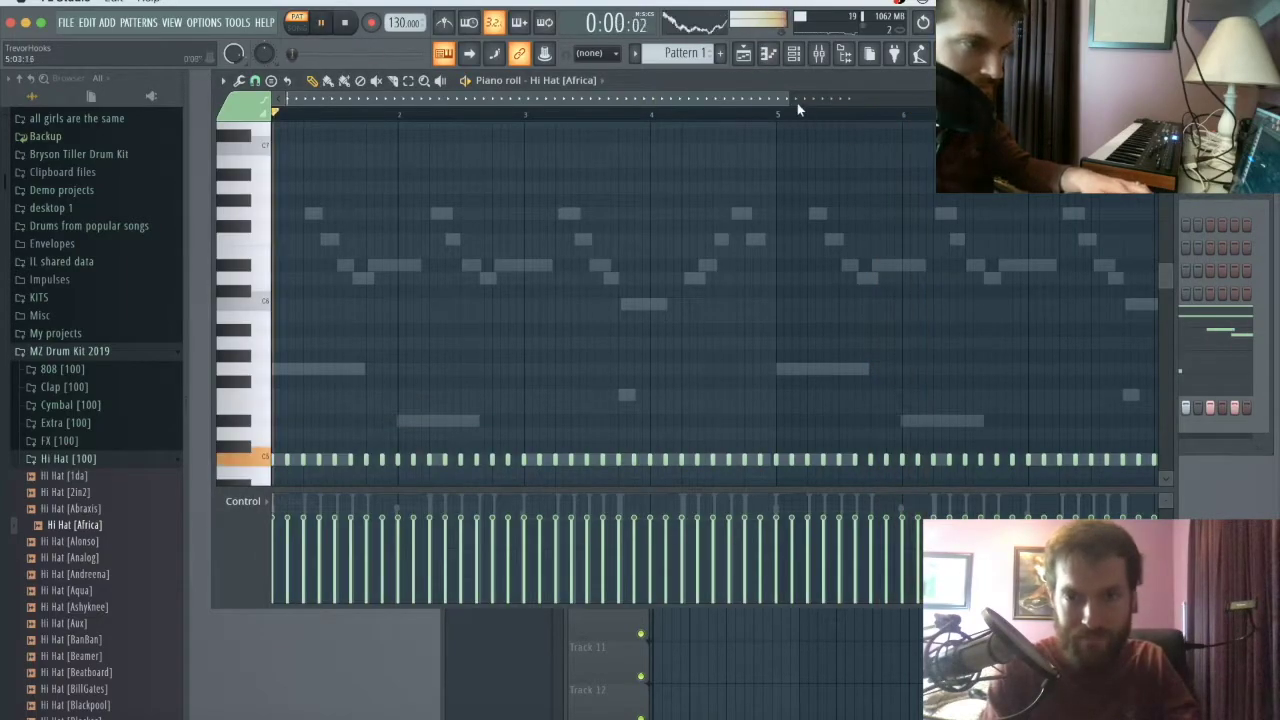
drag(848, 97, 310, 76)
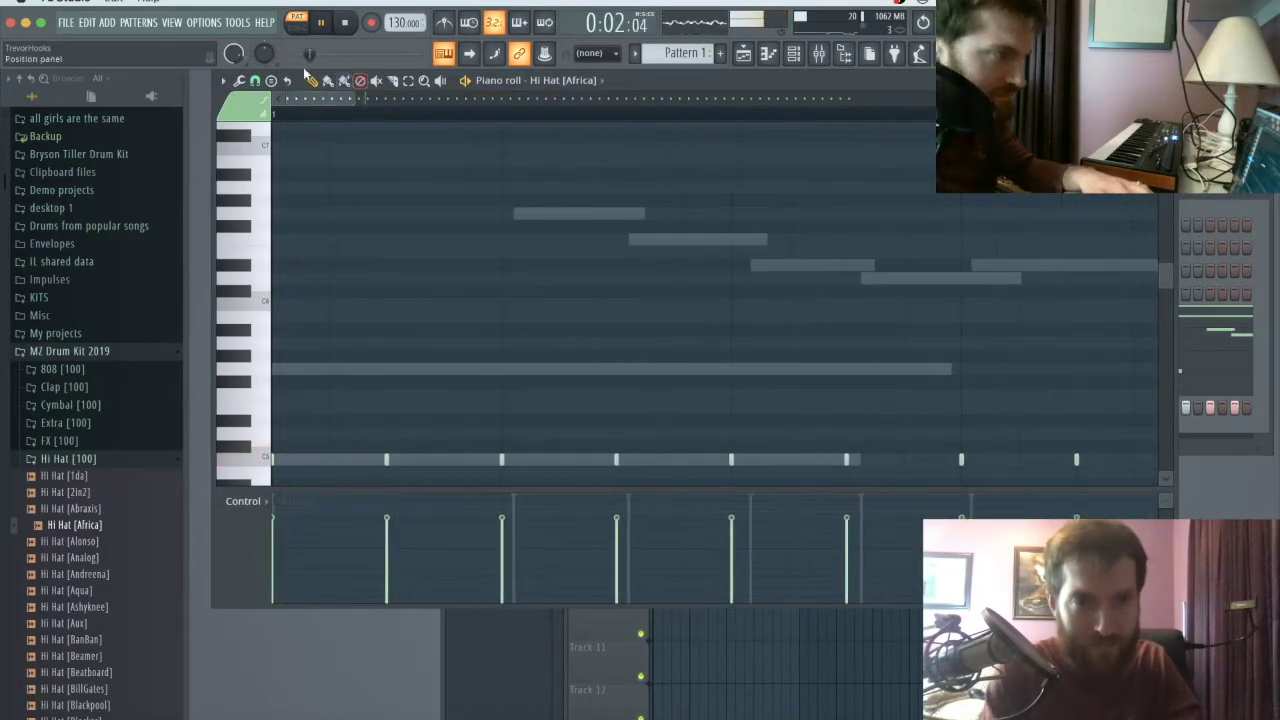
click(257, 82)
click(268, 168)
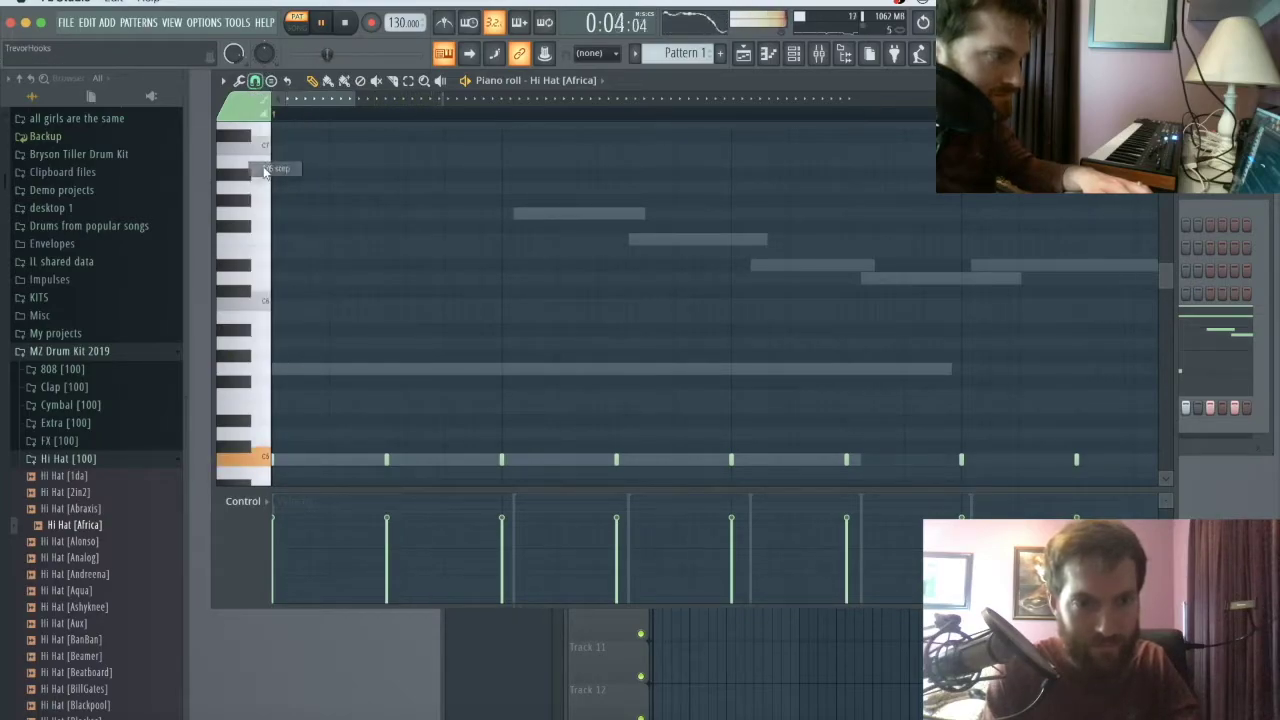
Step: Add two short C5 hi-hat hits at 1:05:16 and 1:06:08, evenly spaced between the third and fourth hits, checking against playback
drag(655, 462, 558, 464)
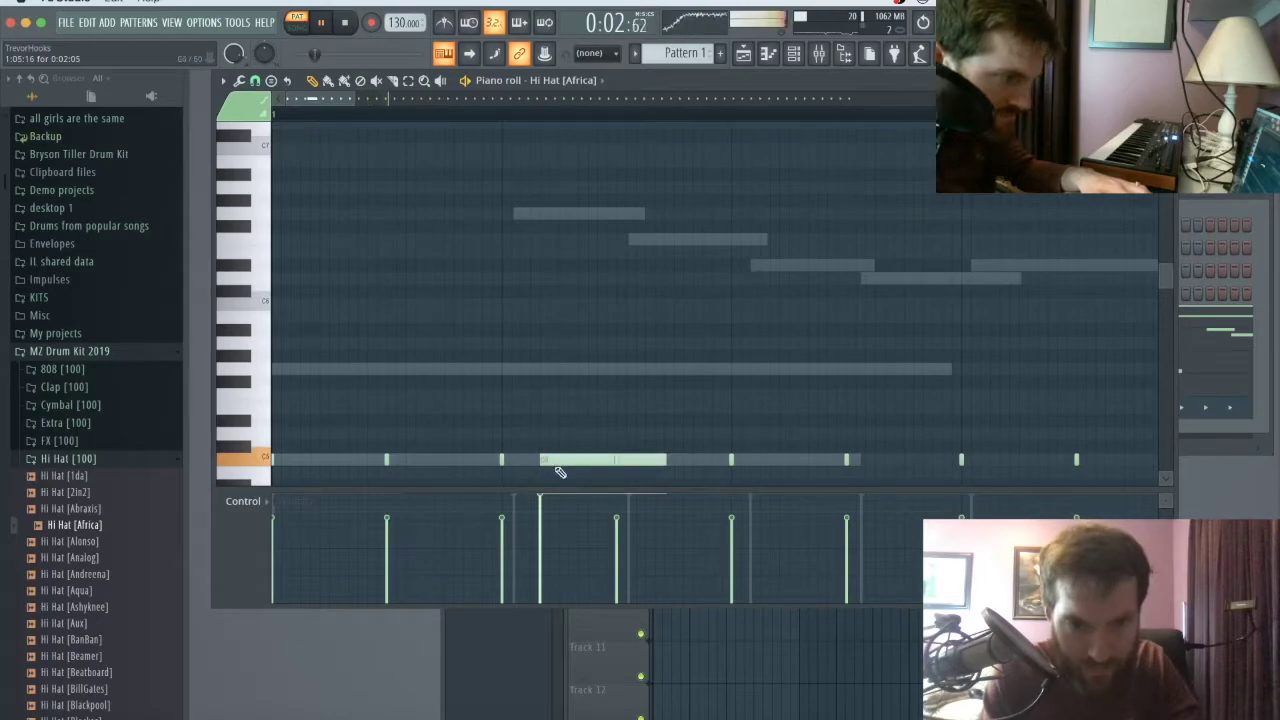
right_click(568, 460)
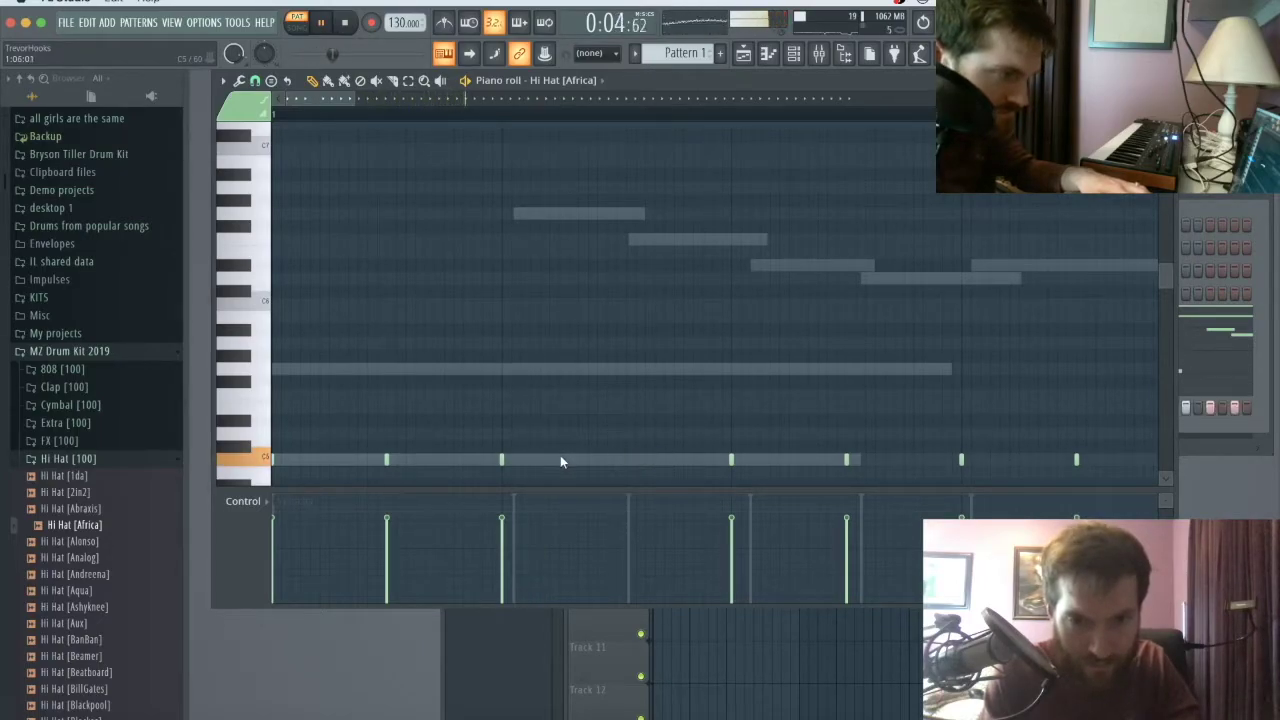
key(ctrl+z)
drag(551, 460, 533, 459)
click(648, 461)
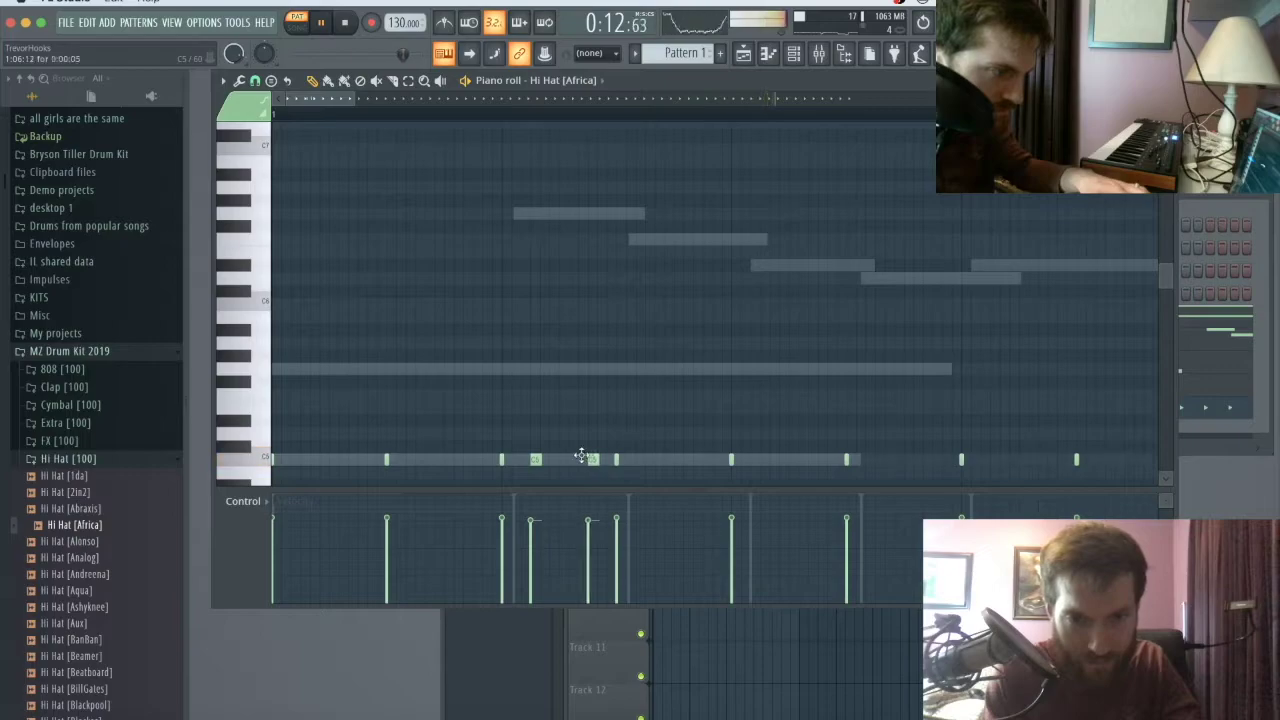
key(space)
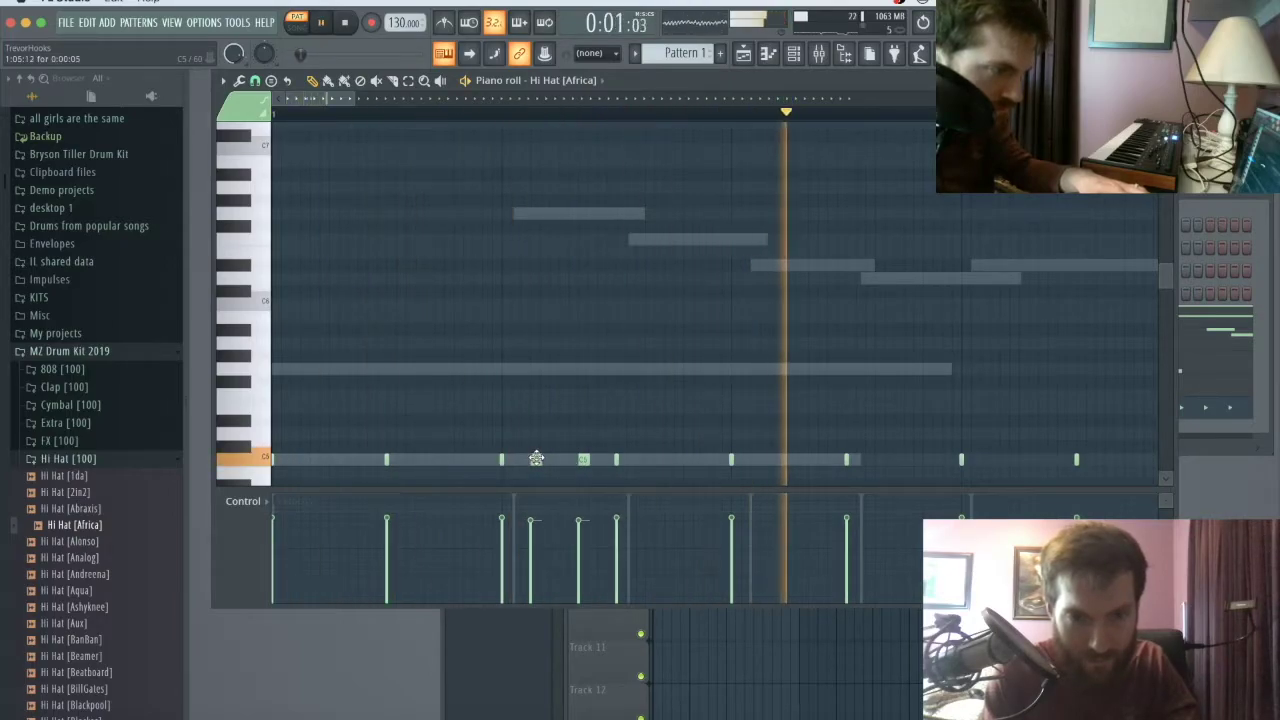
drag(533, 459, 543, 459)
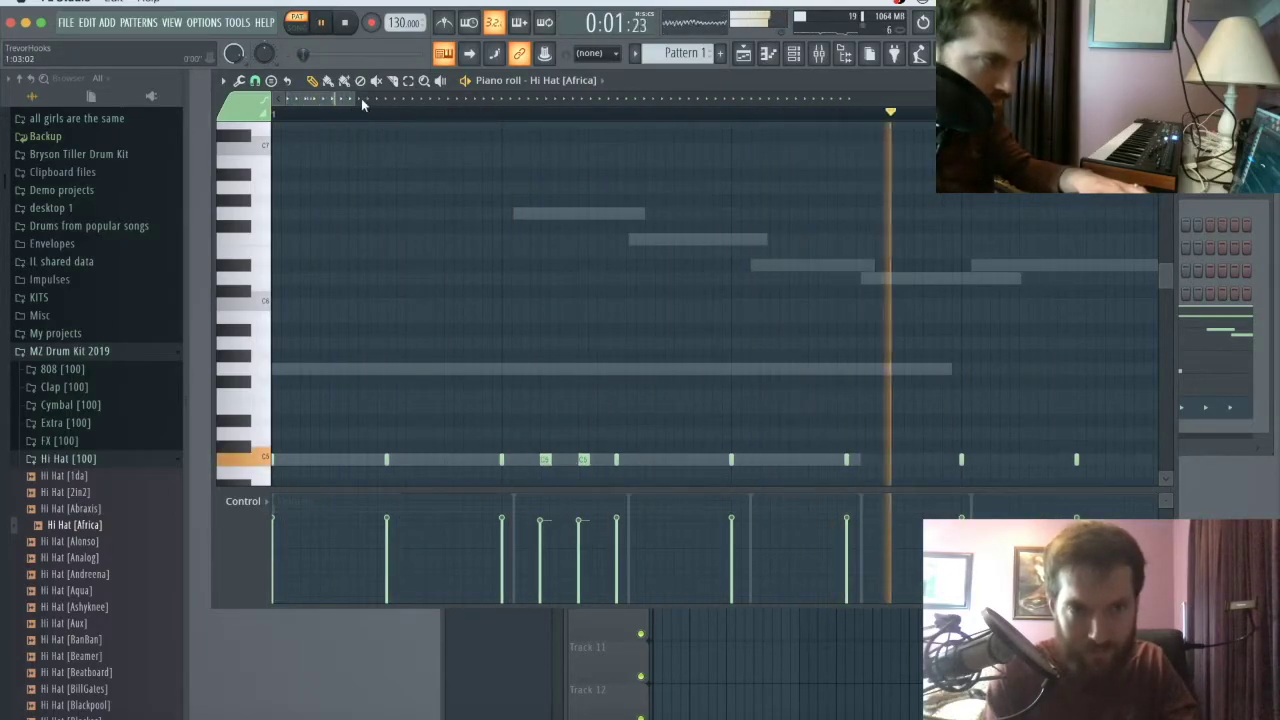
Step: Rework the last beat of bar 2 into three evenly spaced hi-hat hits at 2:13:00, 2:14:08 and 2:15:16
drag(344, 99, 474, 106)
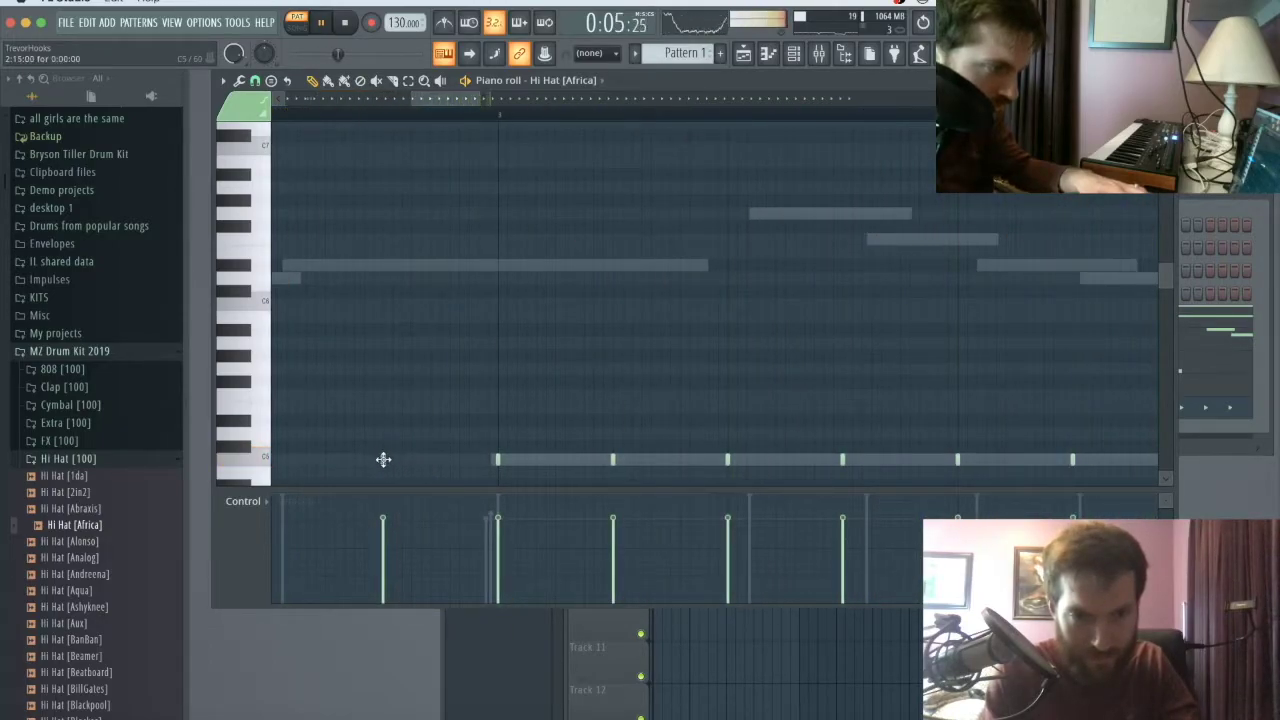
drag(258, 463, 487, 457)
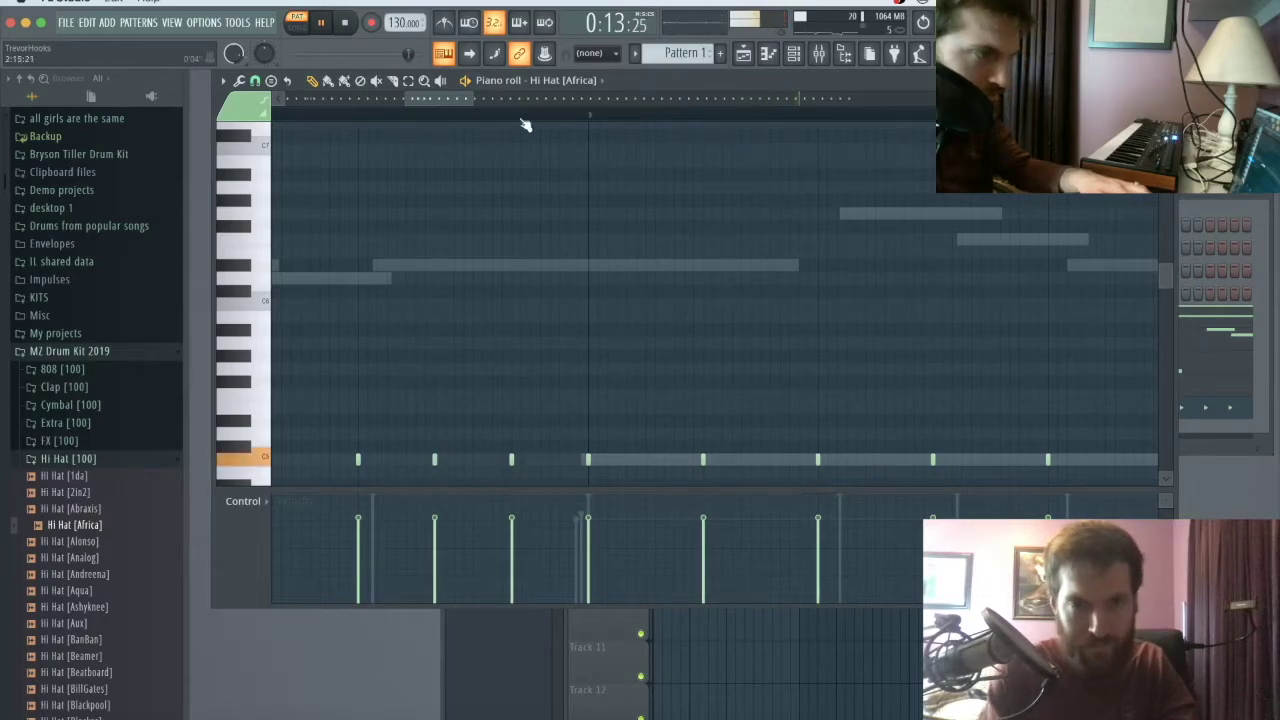
drag(476, 98, 730, 101)
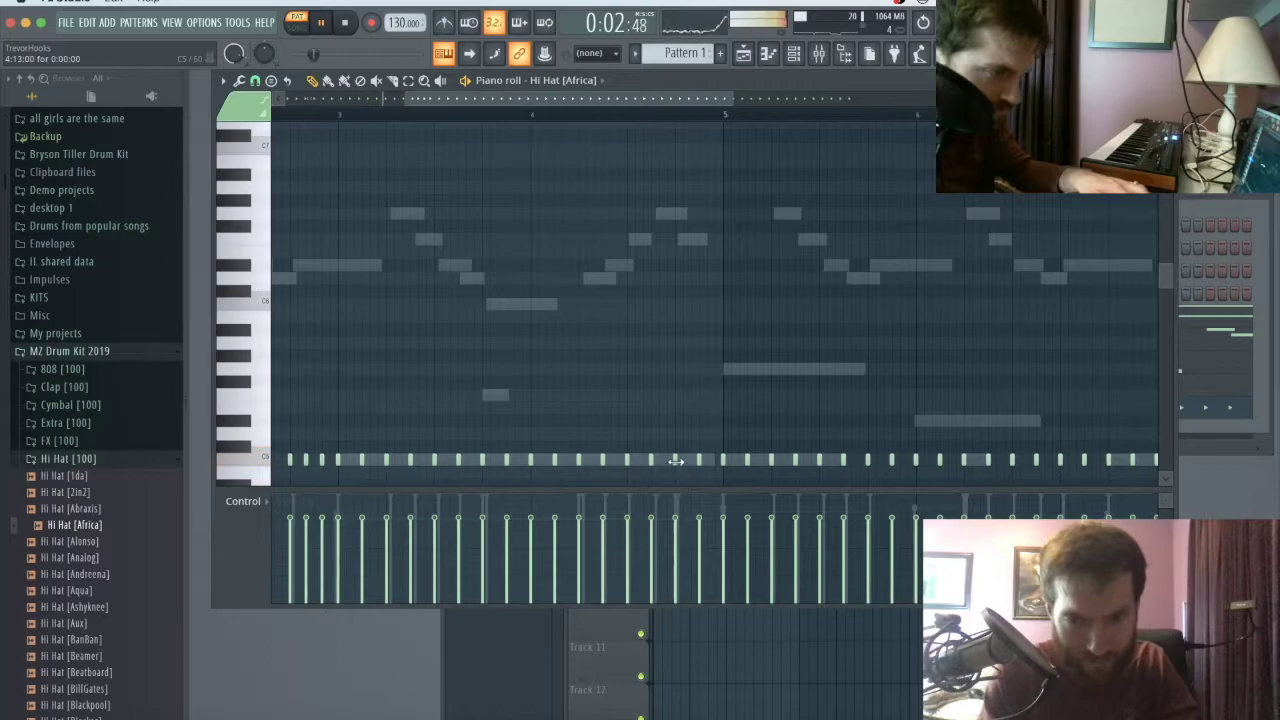
Step: Rework the last beat of bar 4 into three evenly spaced C5 hi-hat hits and close the piano roll
drag(695, 462, 706, 458)
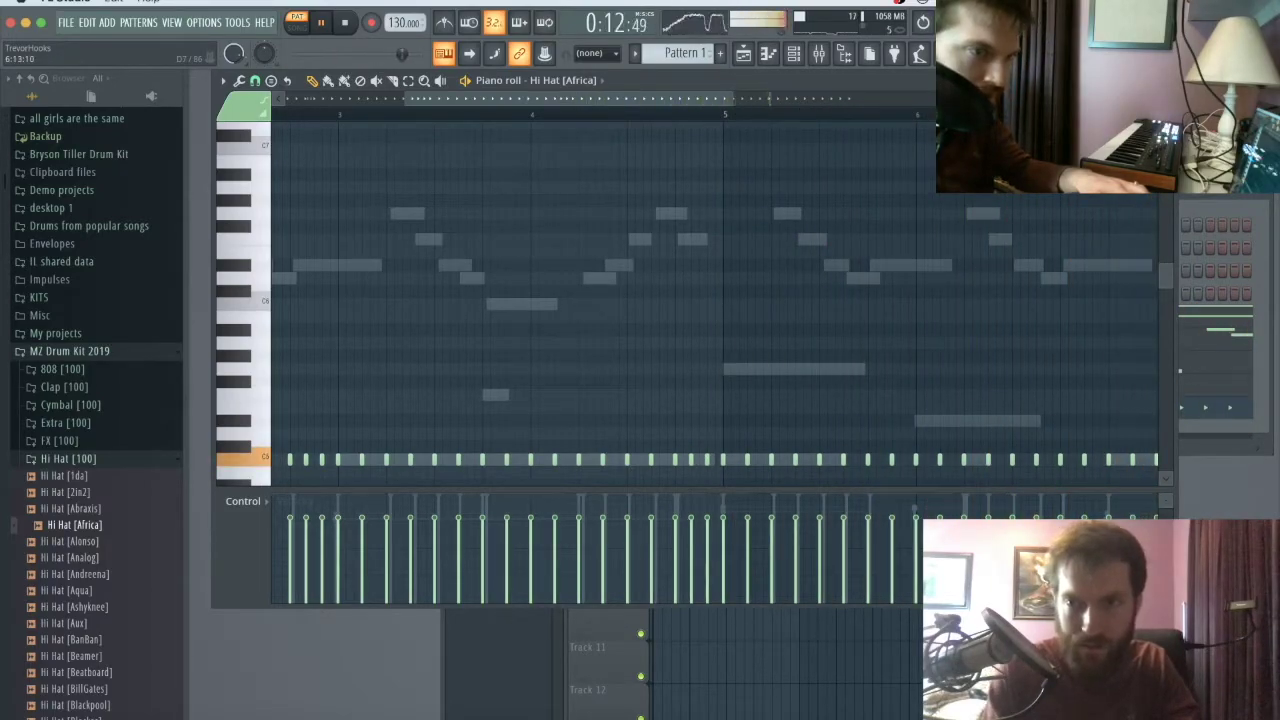
key(Escape)
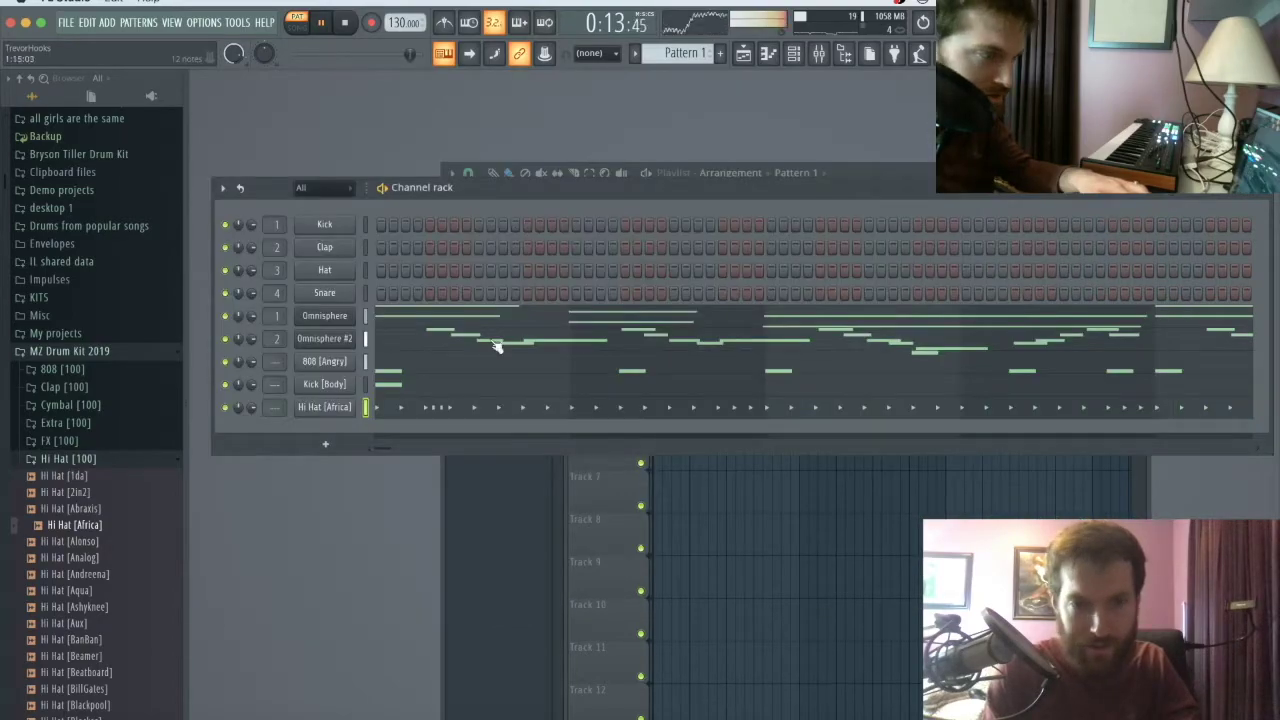
Step: Add the Clap [6ixty] sample from the MZ Drum Kit 2019 Clap folder as a new channel and check its sample settings
click(86, 459)
click(84, 387)
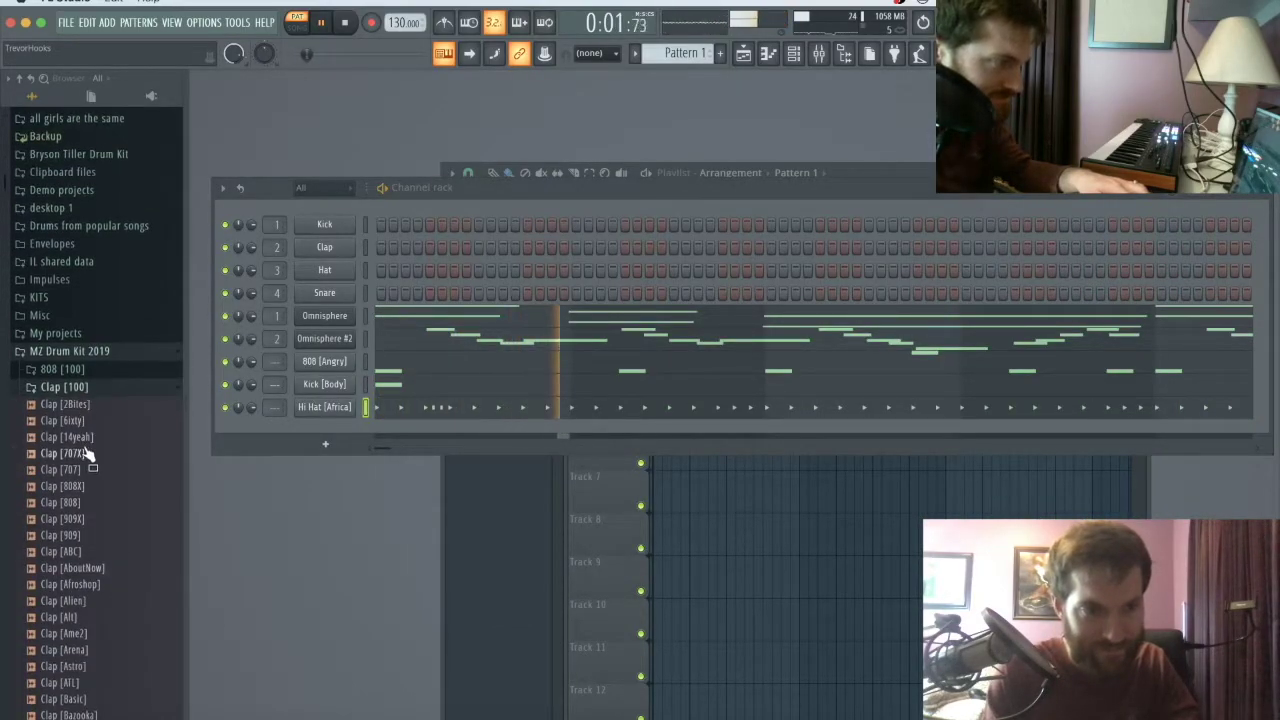
drag(68, 420, 338, 430)
click(327, 430)
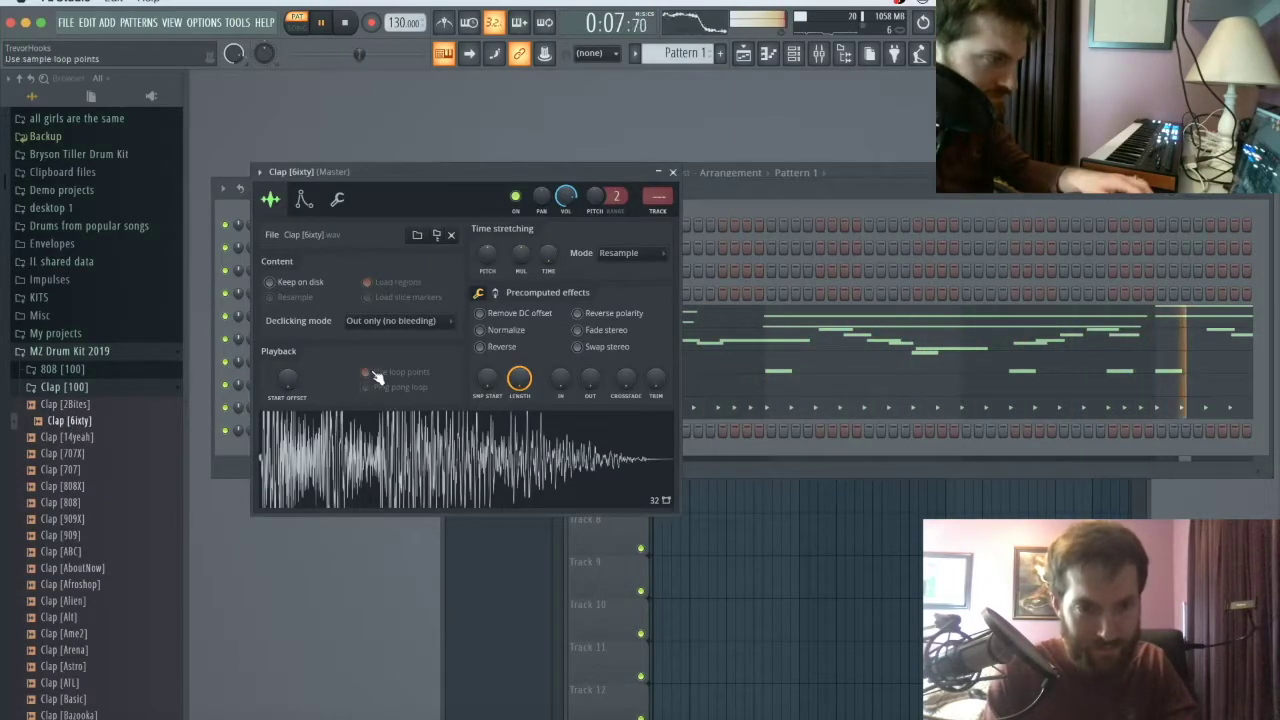
click(672, 172)
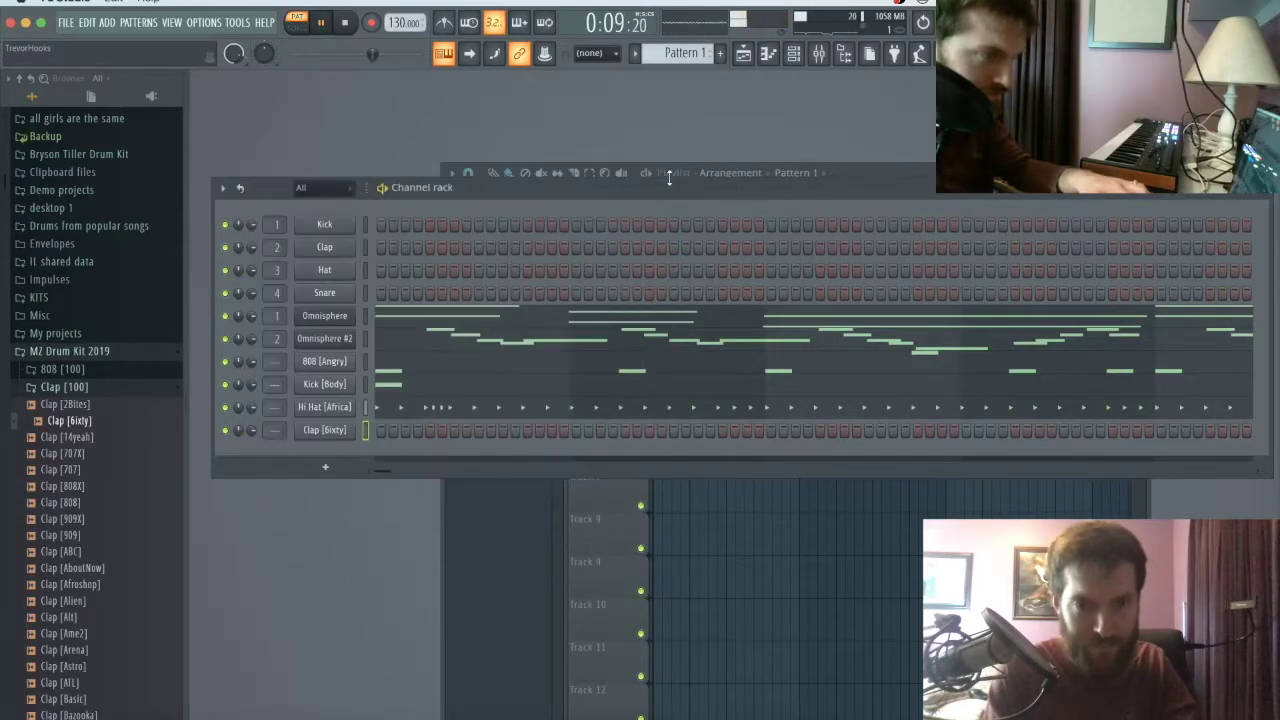
Step: Place a short C5 clap hit on the third beat of each of bars 1 to 4 in the Clap [6ixty] piano roll
right_click(325, 430)
click(393, 431)
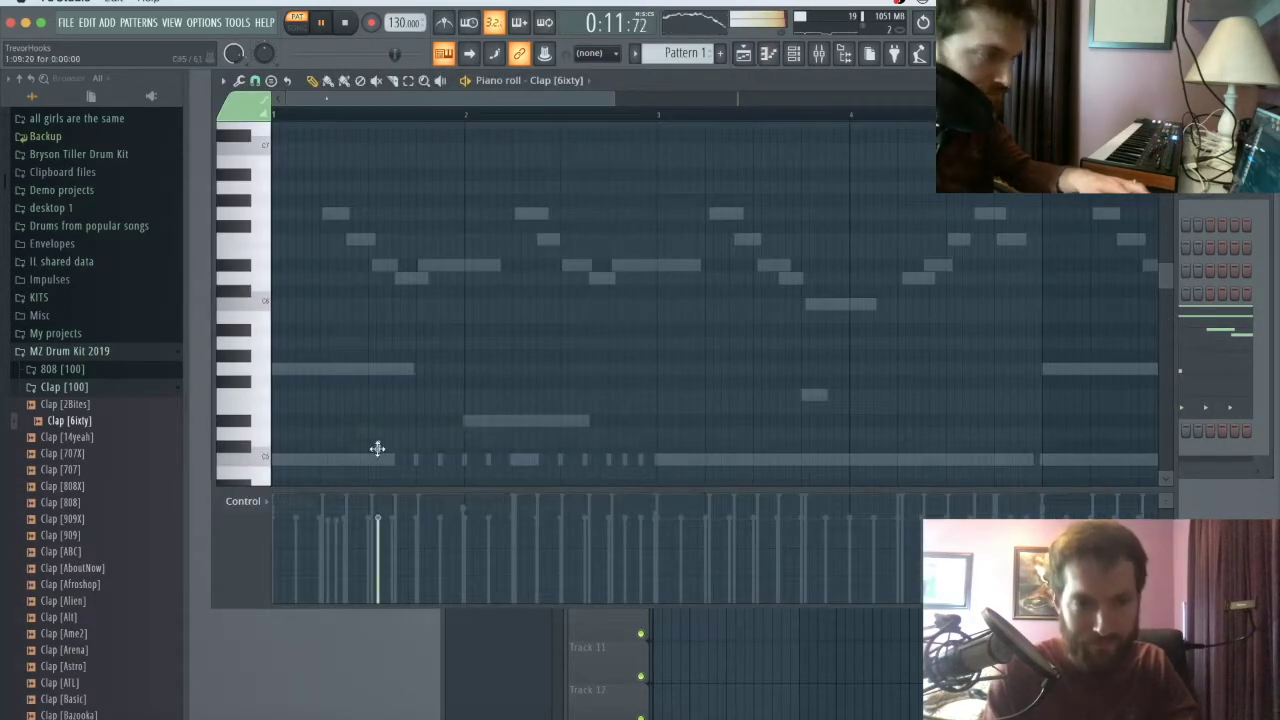
click(560, 461)
key(space)
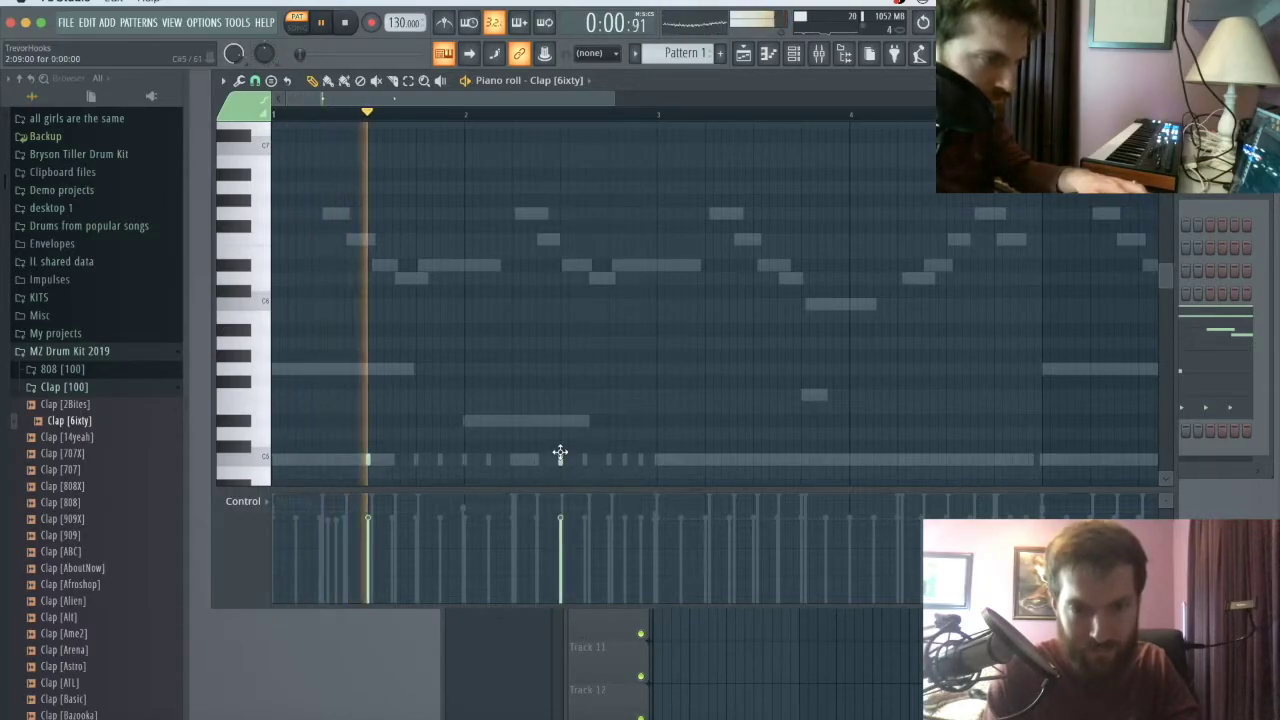
click(753, 460)
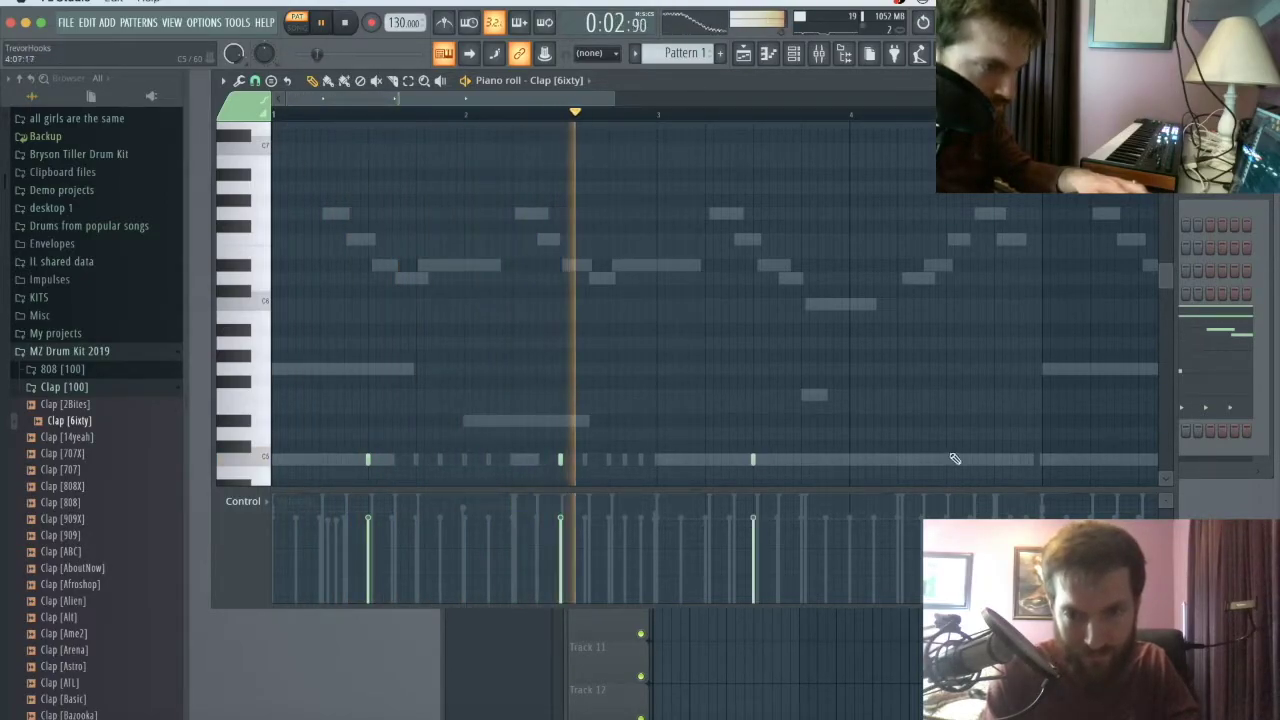
click(946, 460)
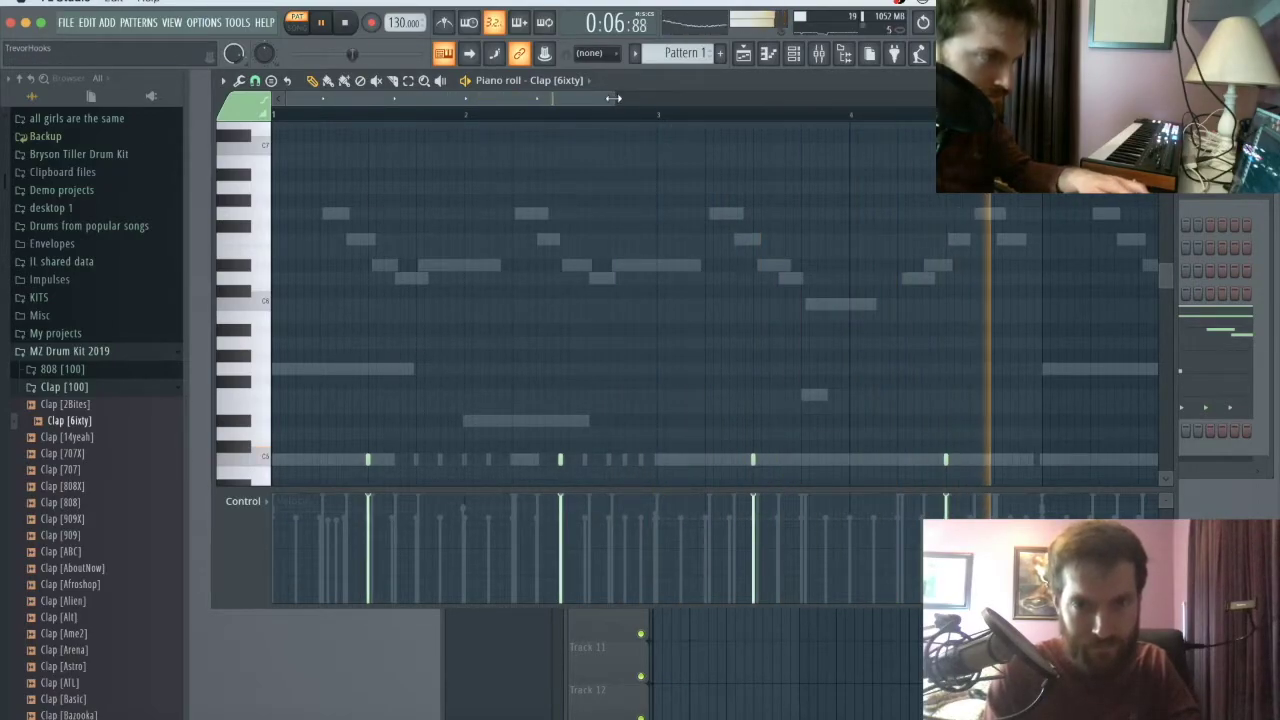
Step: Duplicate the four clap hits into bars 5 to 8 and close the piano roll
ctrl+scroll(935, 383, down, 3)
drag(712, 414, 277, 478)
drag(519, 102, 595, 104)
key(super+b)
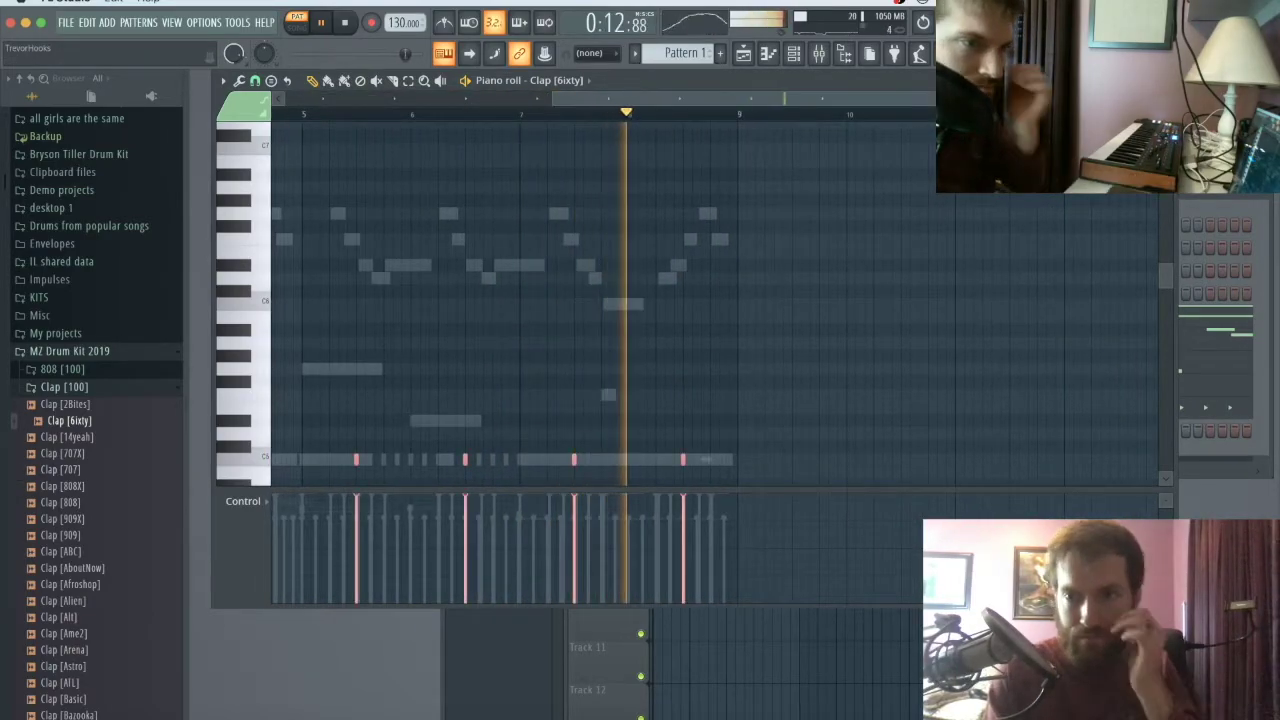
click(1163, 80)
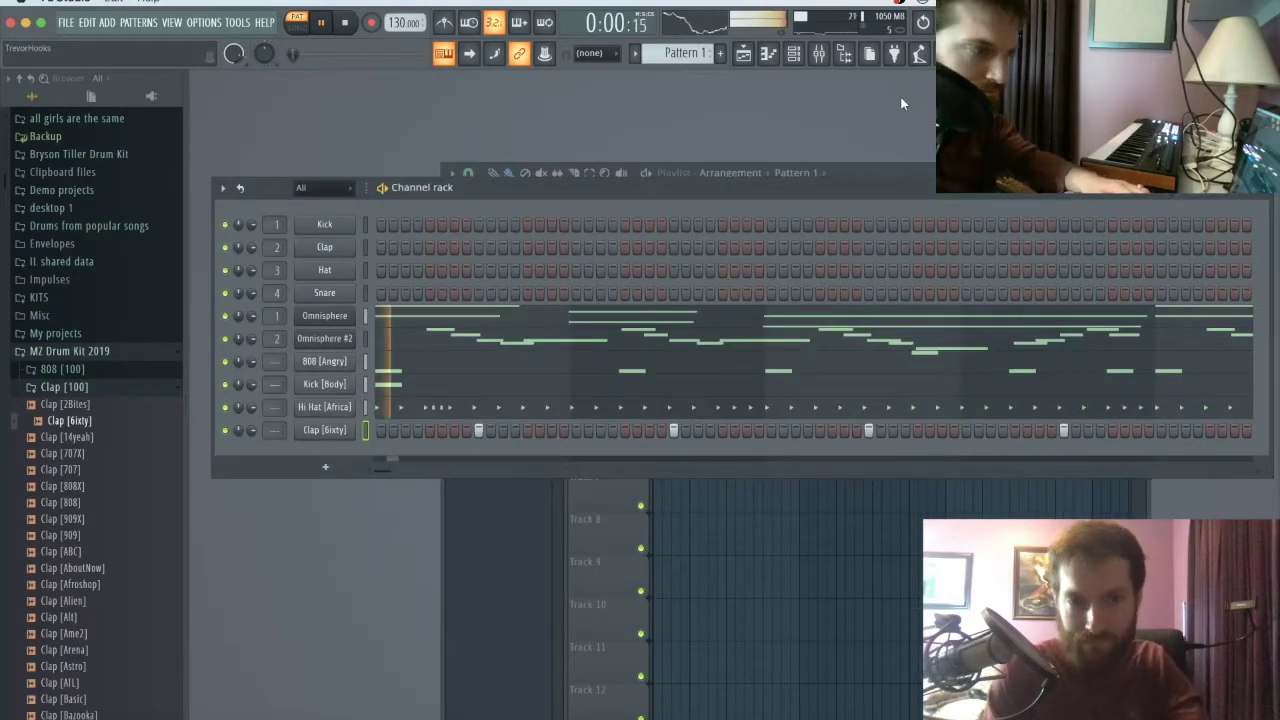
Step: Place Pattern 1 at bar 1 of Track 1 in the playlist, split it by channel, and stop playback
click(797, 57)
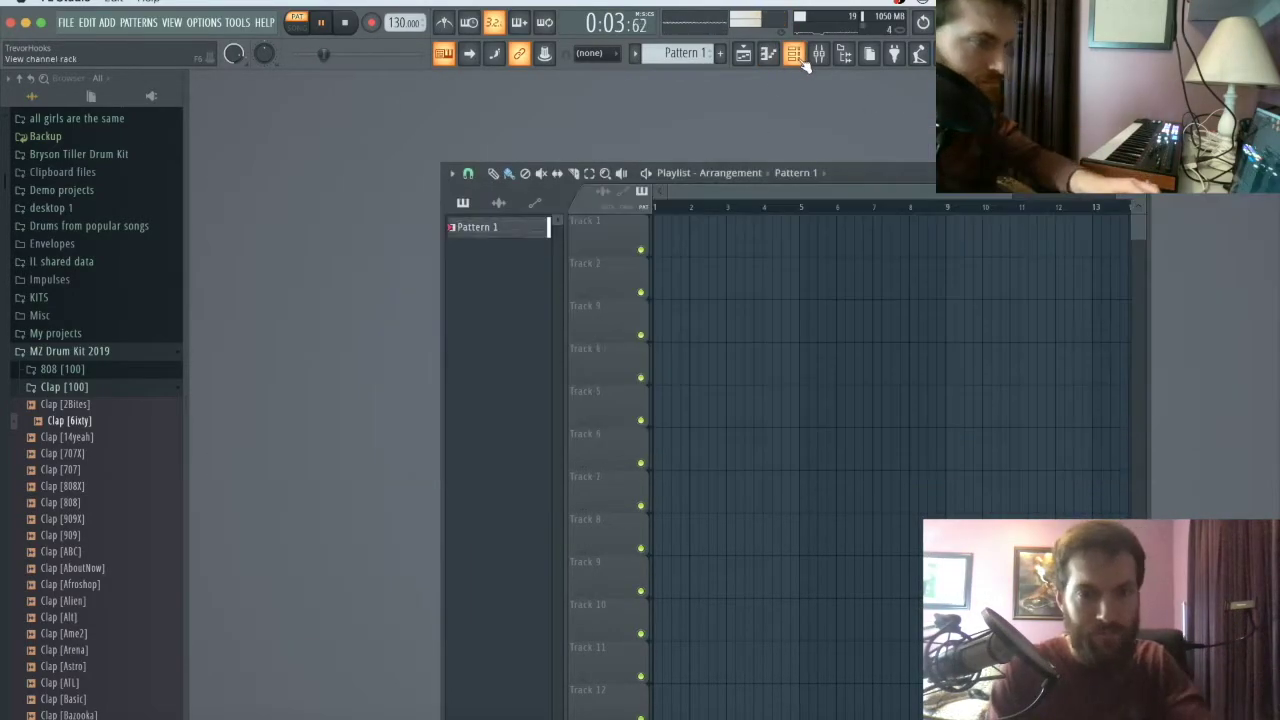
click(690, 240)
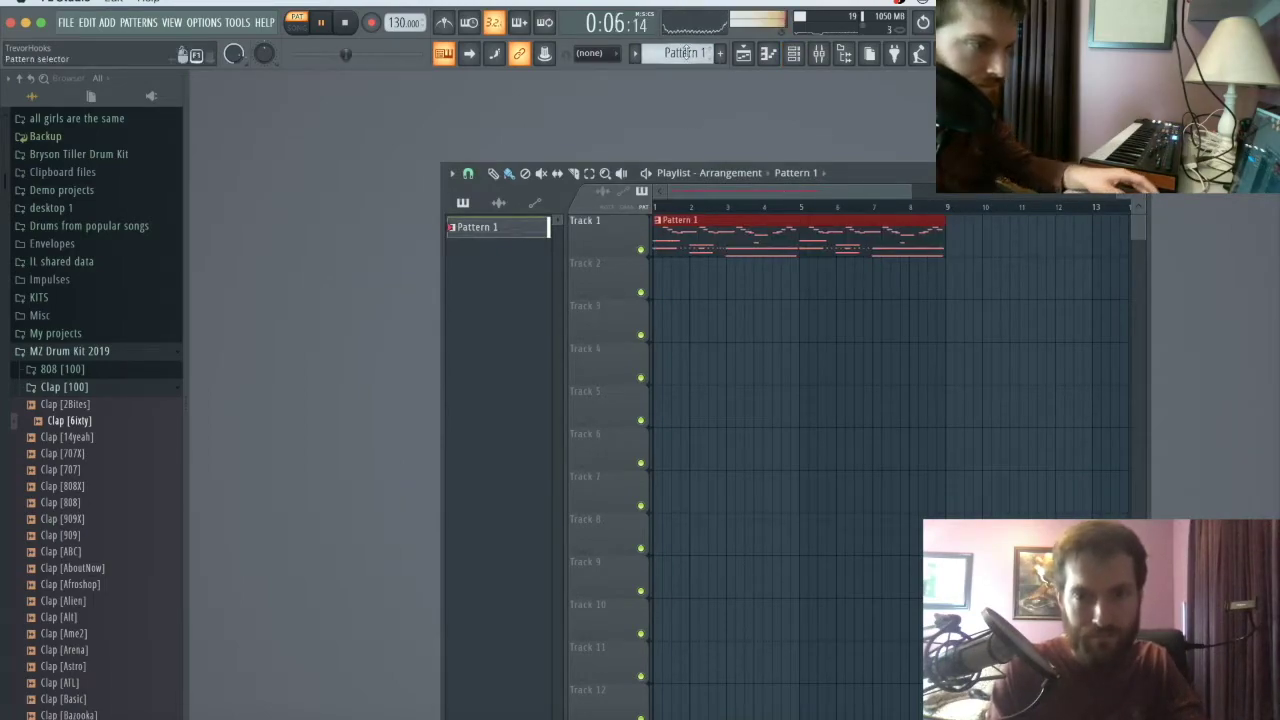
click(690, 53)
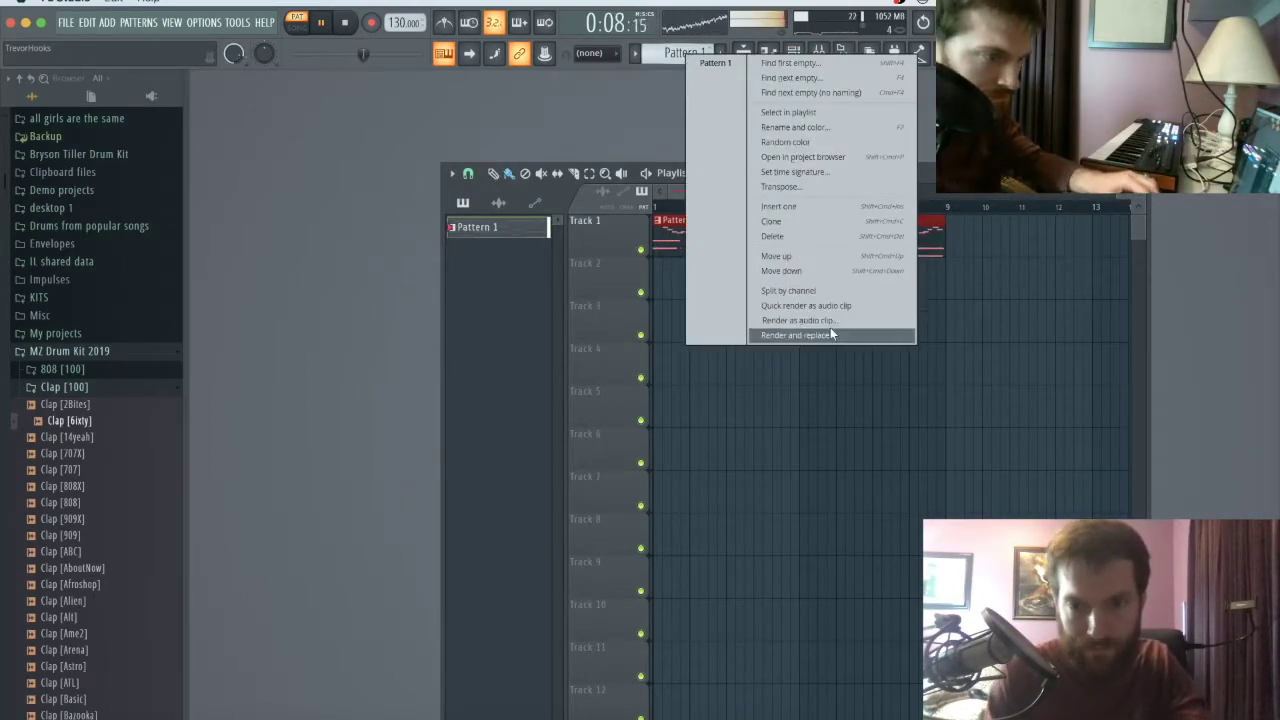
click(815, 290)
drag(766, 240, 750, 313)
key(ctrl+z)
key(space)
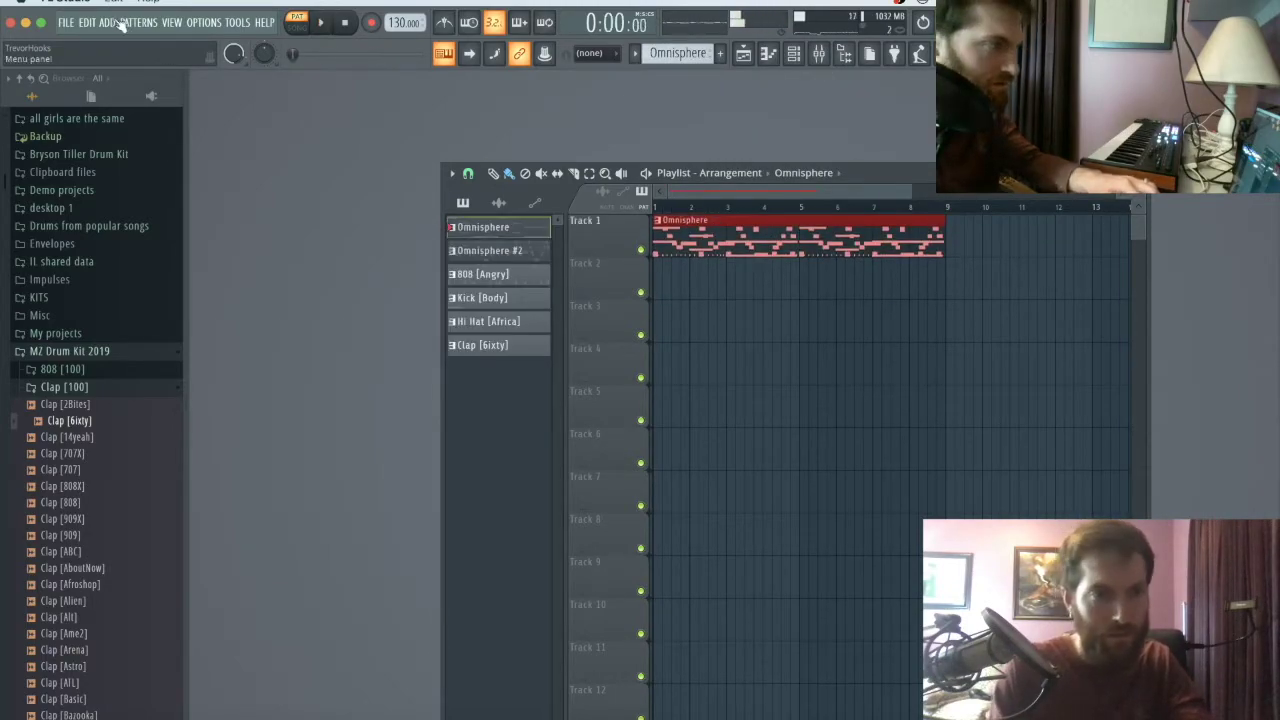
Step: Save the project as thookz 222.flp and reopen it from the recent projects
click(66, 22)
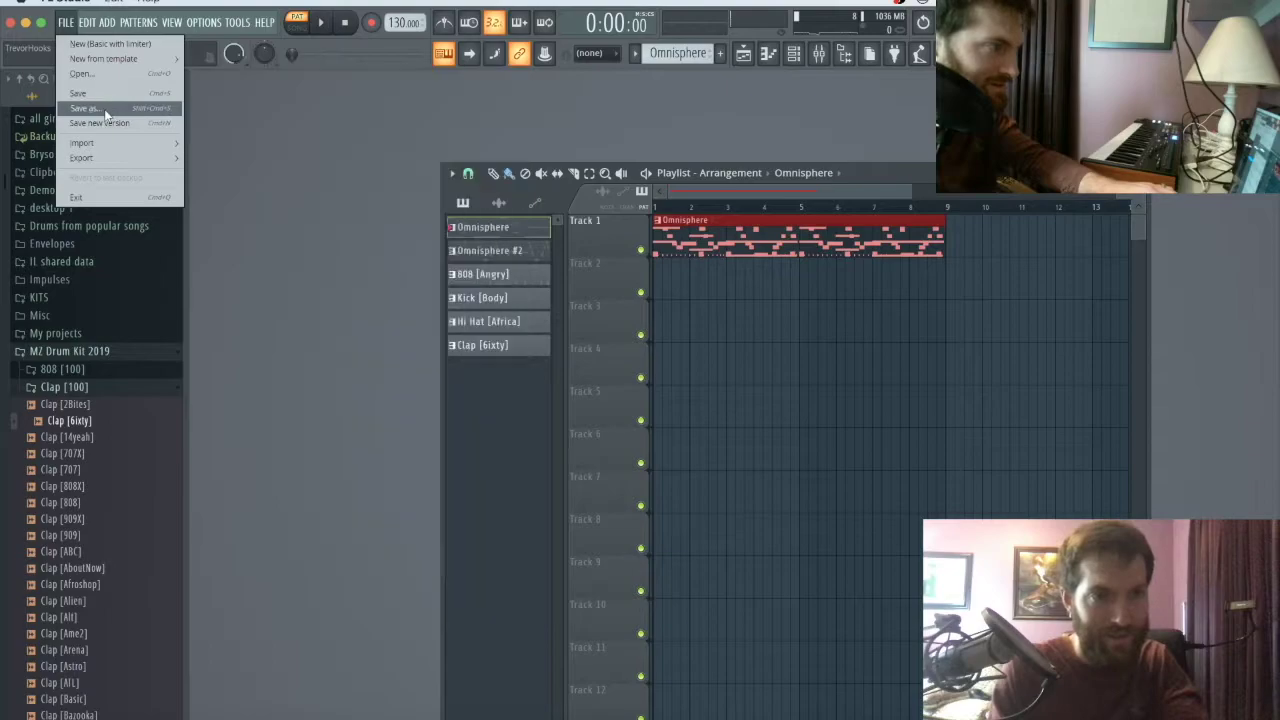
click(104, 108)
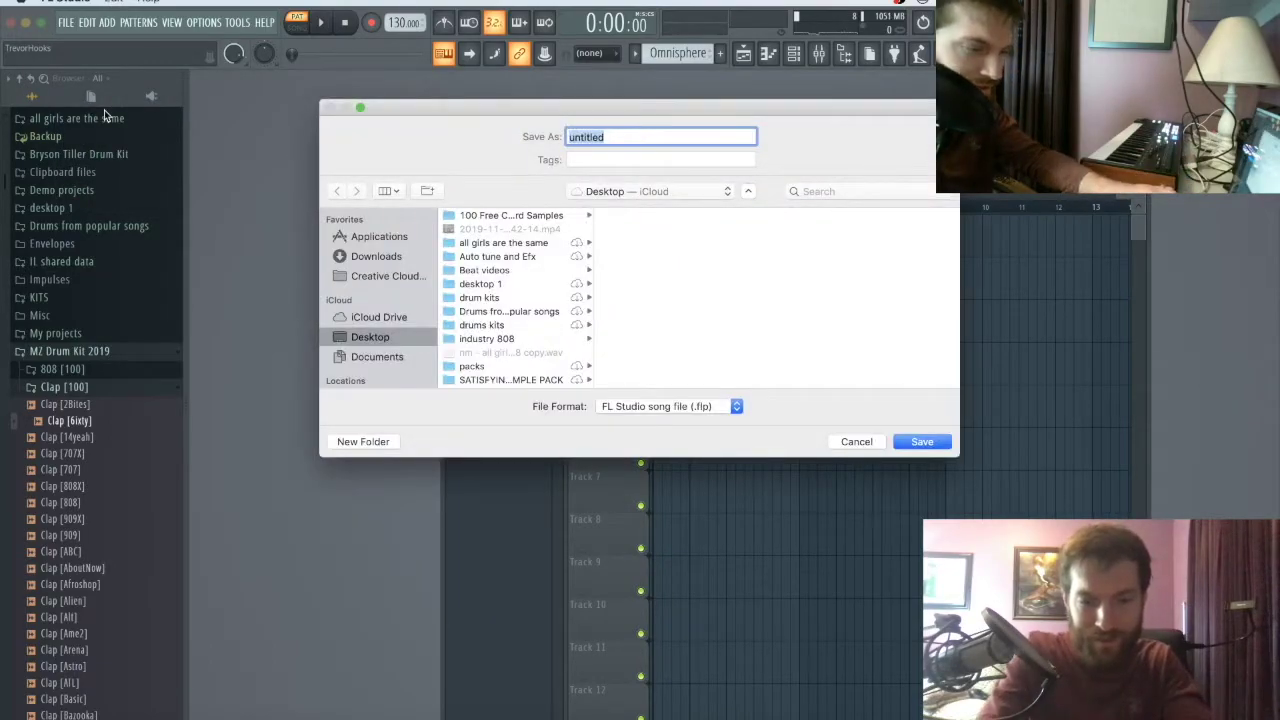
key(Return)
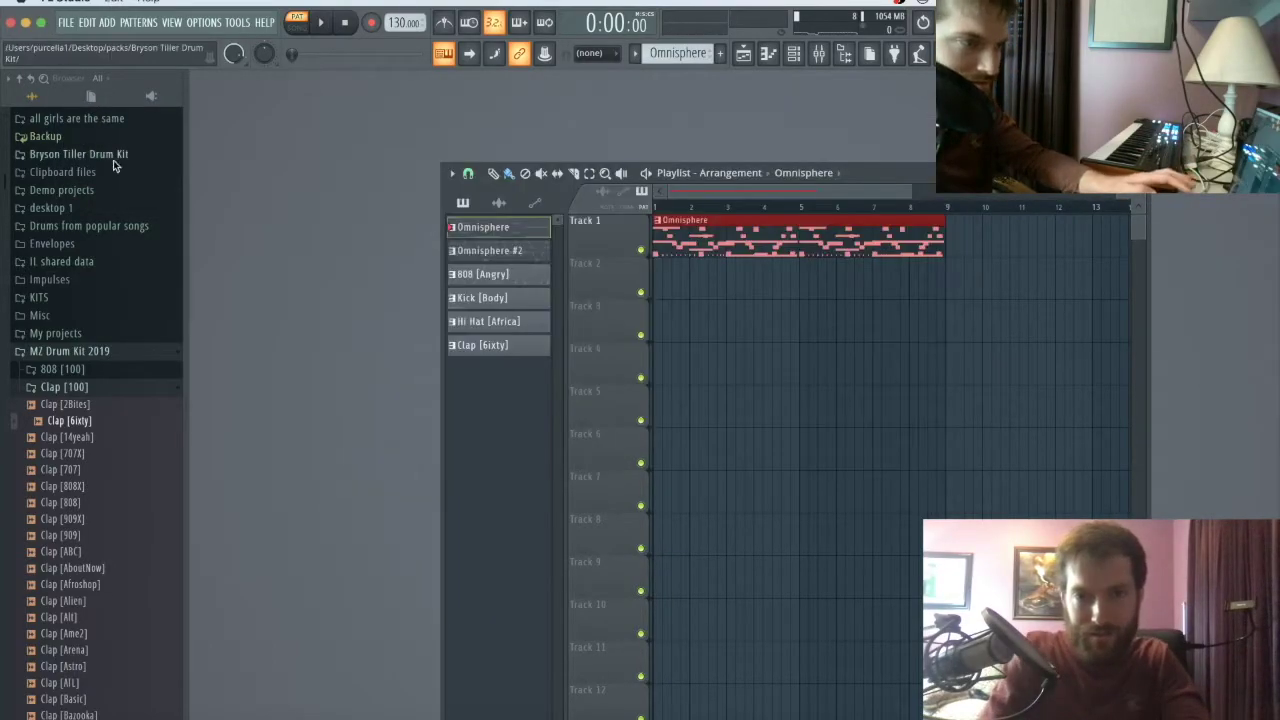
click(66, 23)
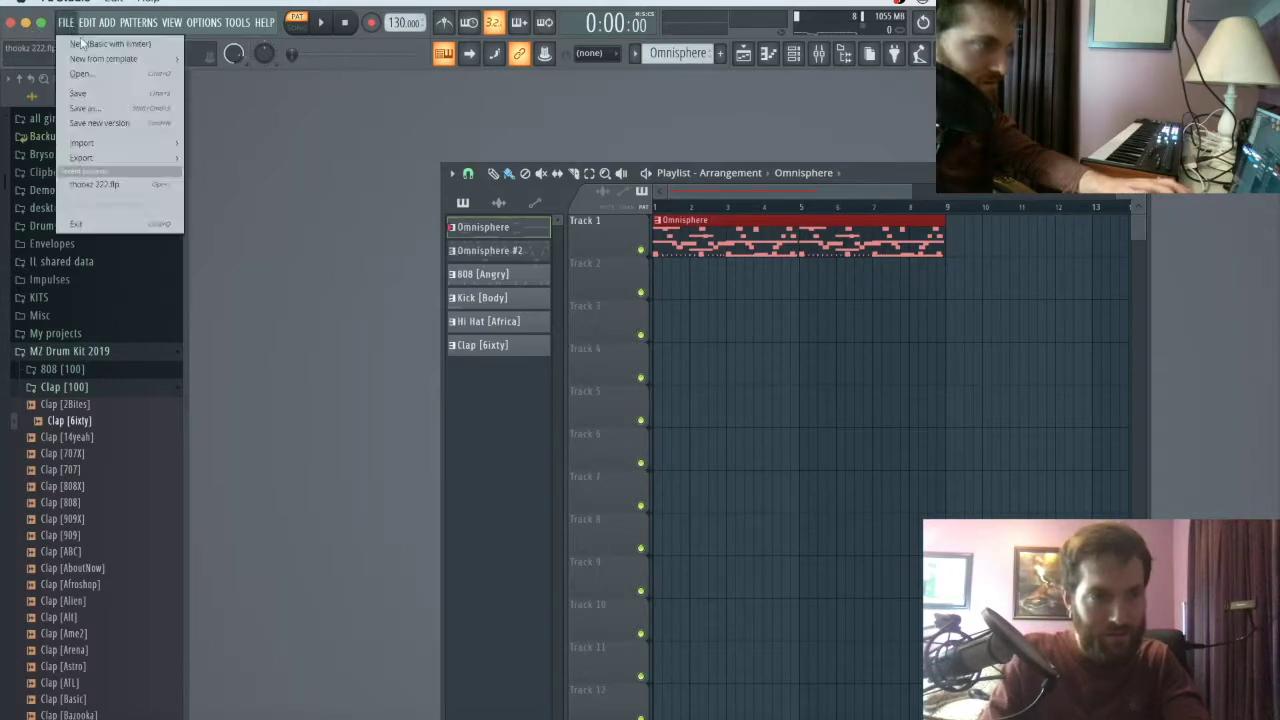
click(105, 183)
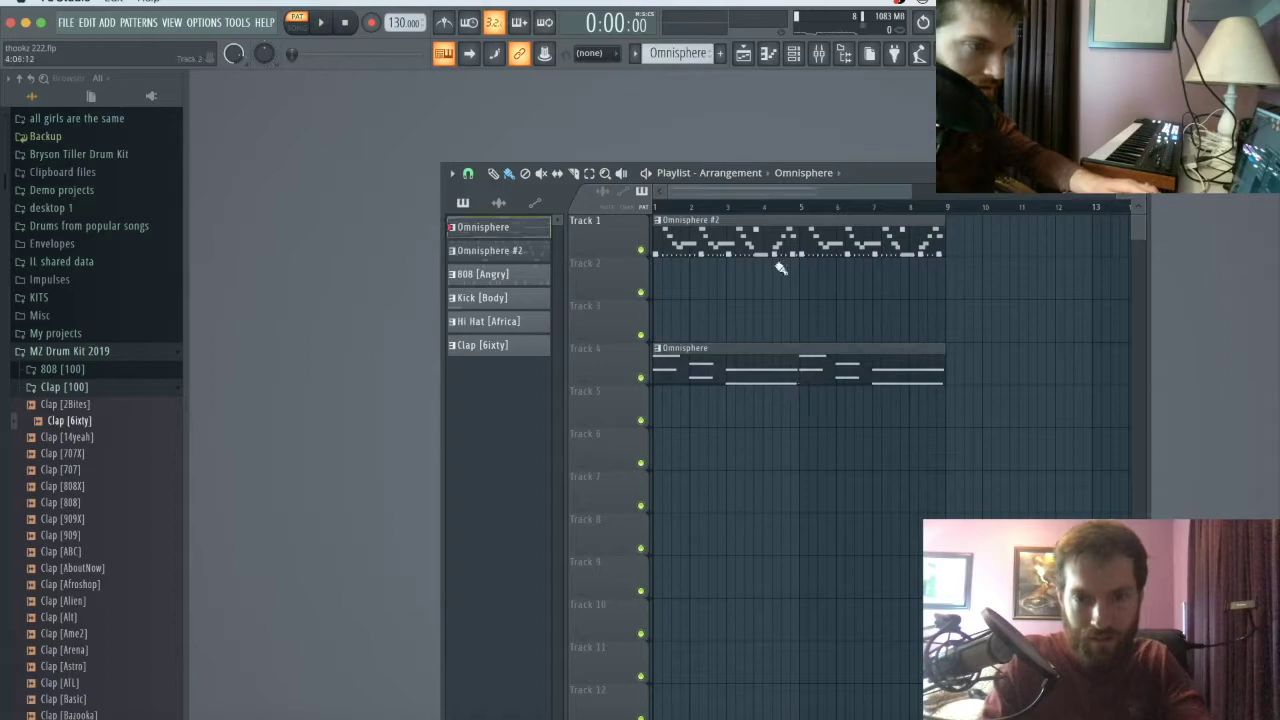
Step: Separate the stacked clips: Omnisphere #2 on Track 3, Omnisphere on 4, Hi Hat on 6, 808 on 7, Clap on 8 and Kick on 9
drag(718, 224, 629, 509)
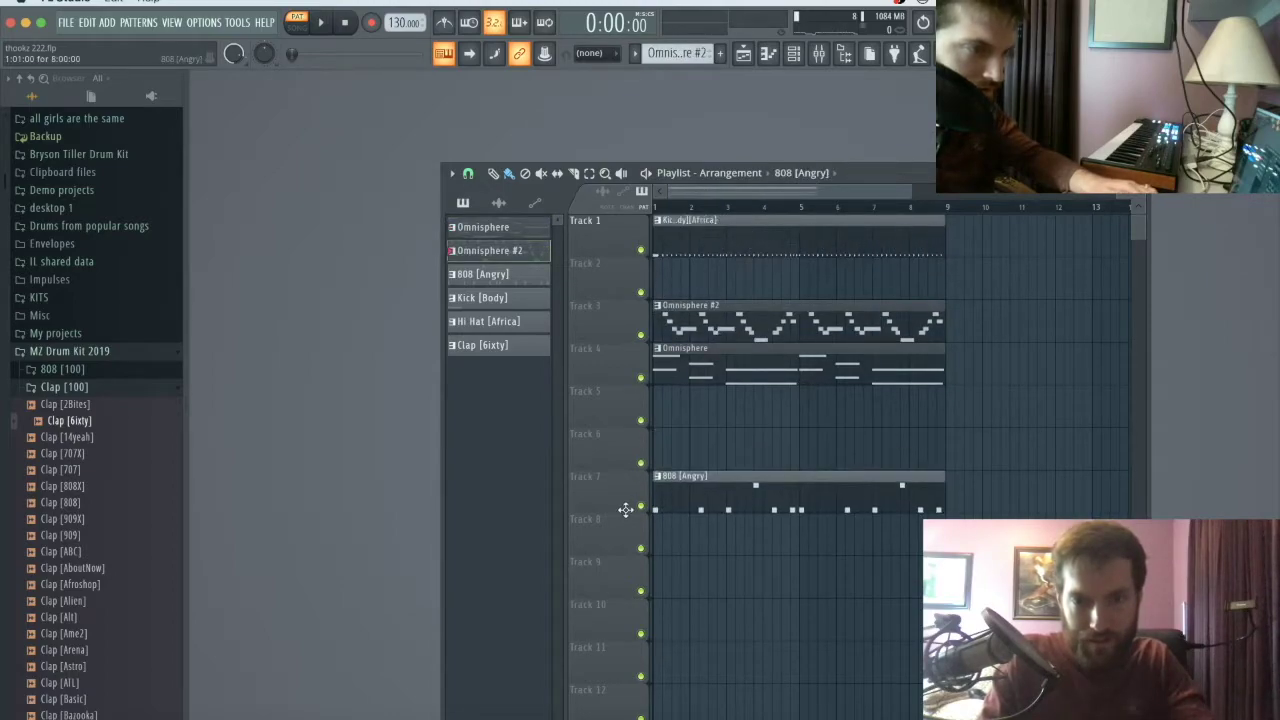
drag(698, 254, 645, 460)
drag(731, 231, 606, 519)
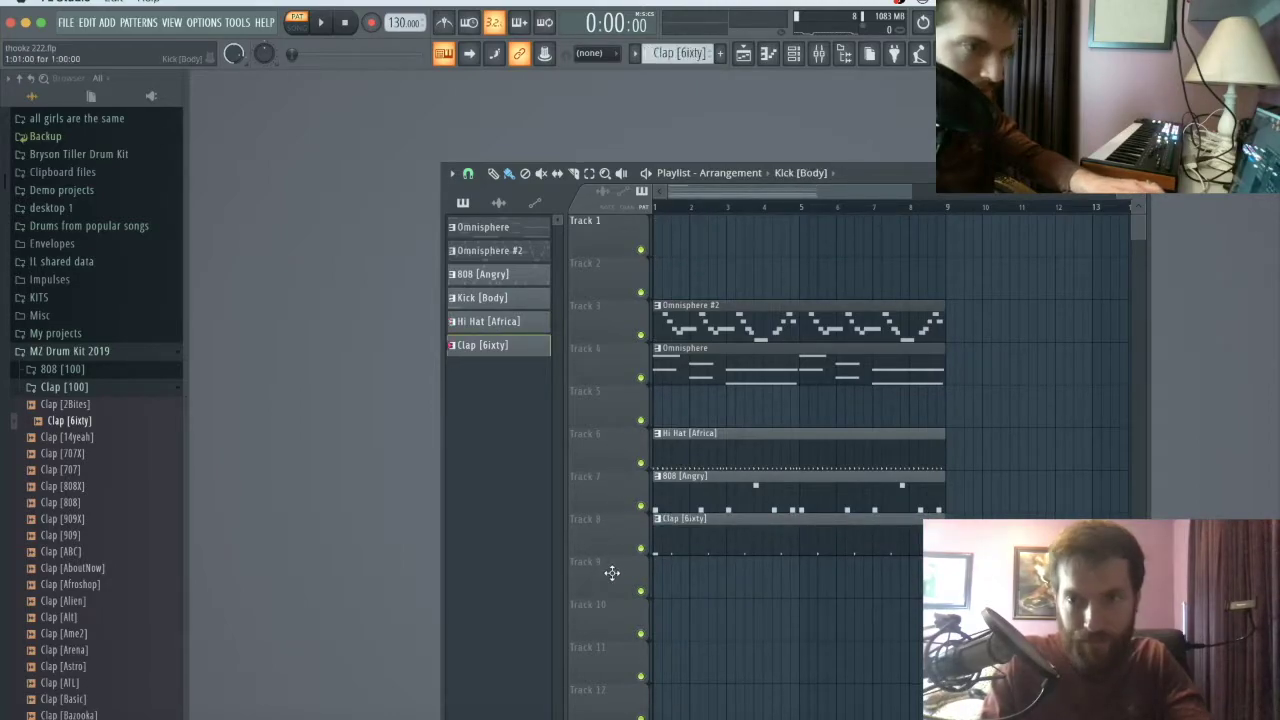
drag(609, 585, 610, 598)
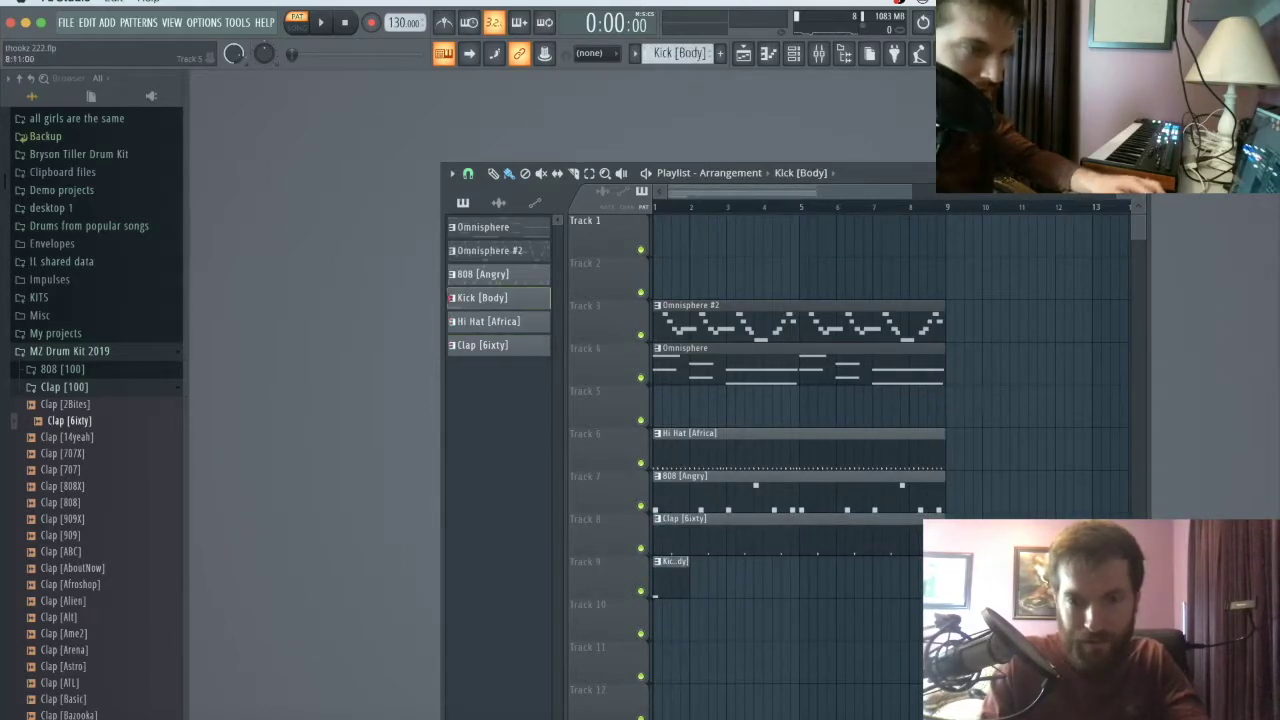
Step: Move the hi-hat, 808, clap and kick clips together so they start at bar 9
drag(853, 632, 648, 487)
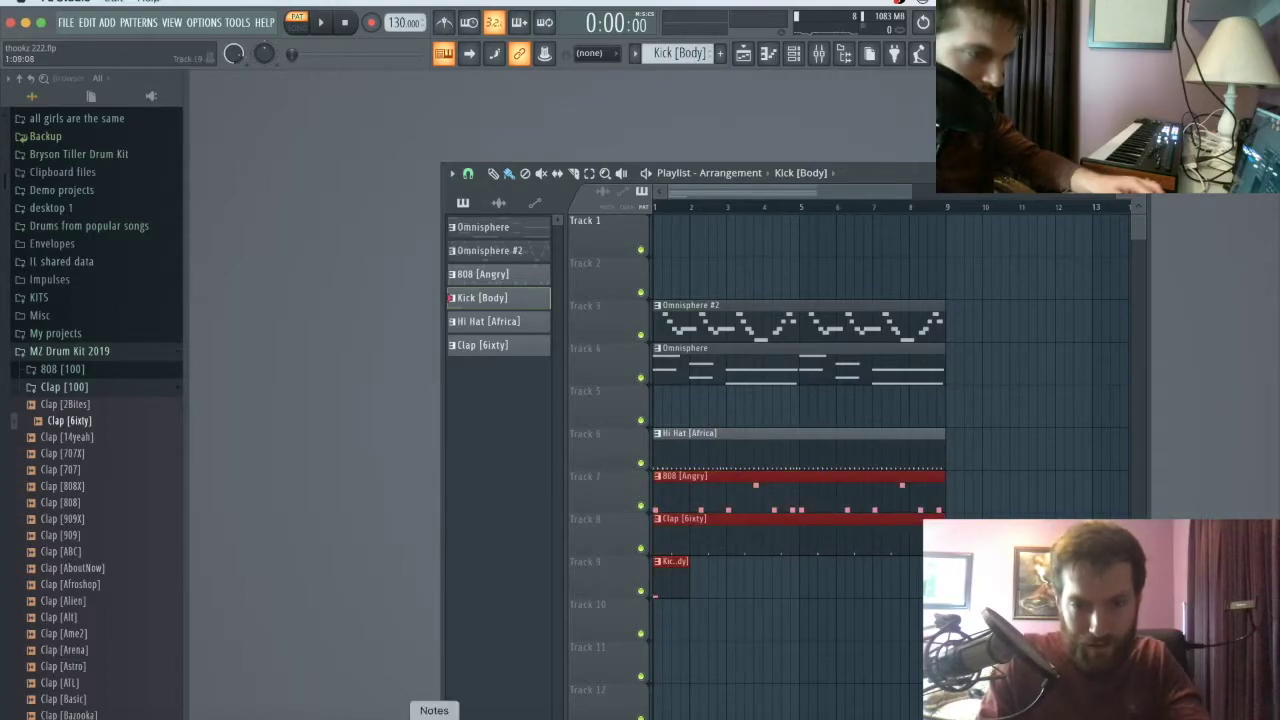
drag(674, 640, 1061, 457)
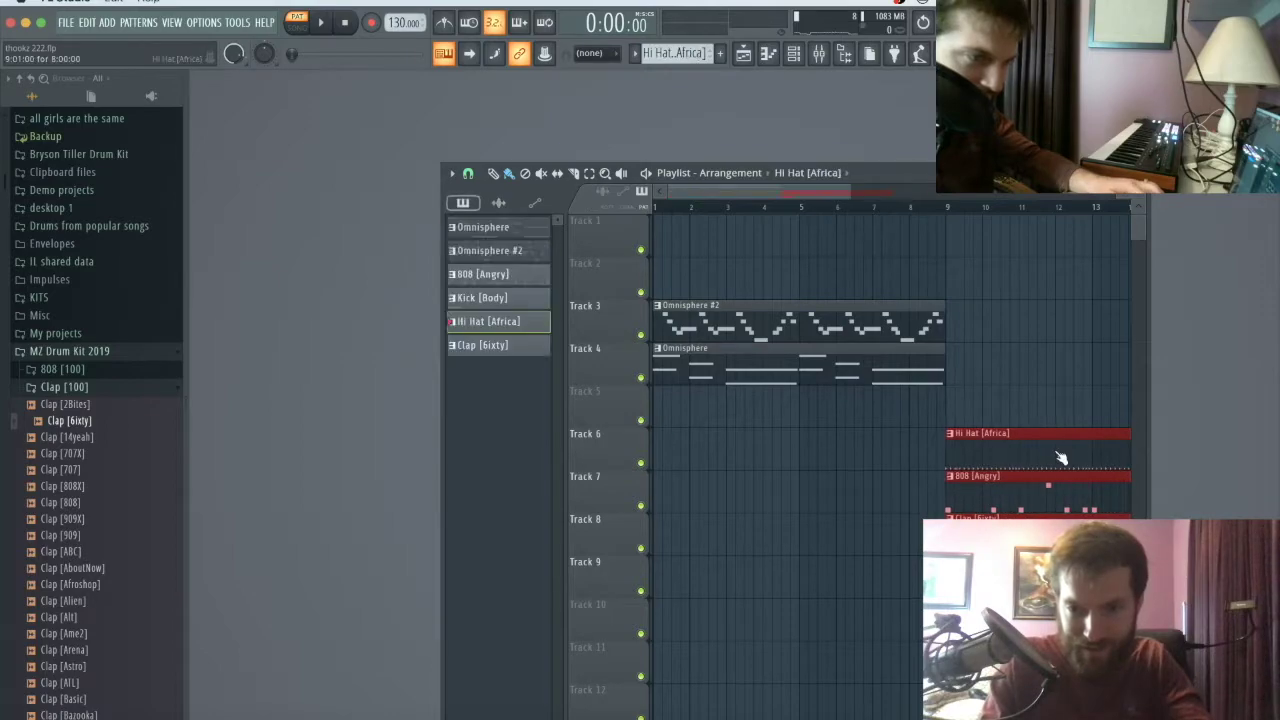
Step: Duplicate the Omnisphere and Omnisphere #2 clips five times in a row so the melody runs up to bar 49
drag(828, 453, 822, 270)
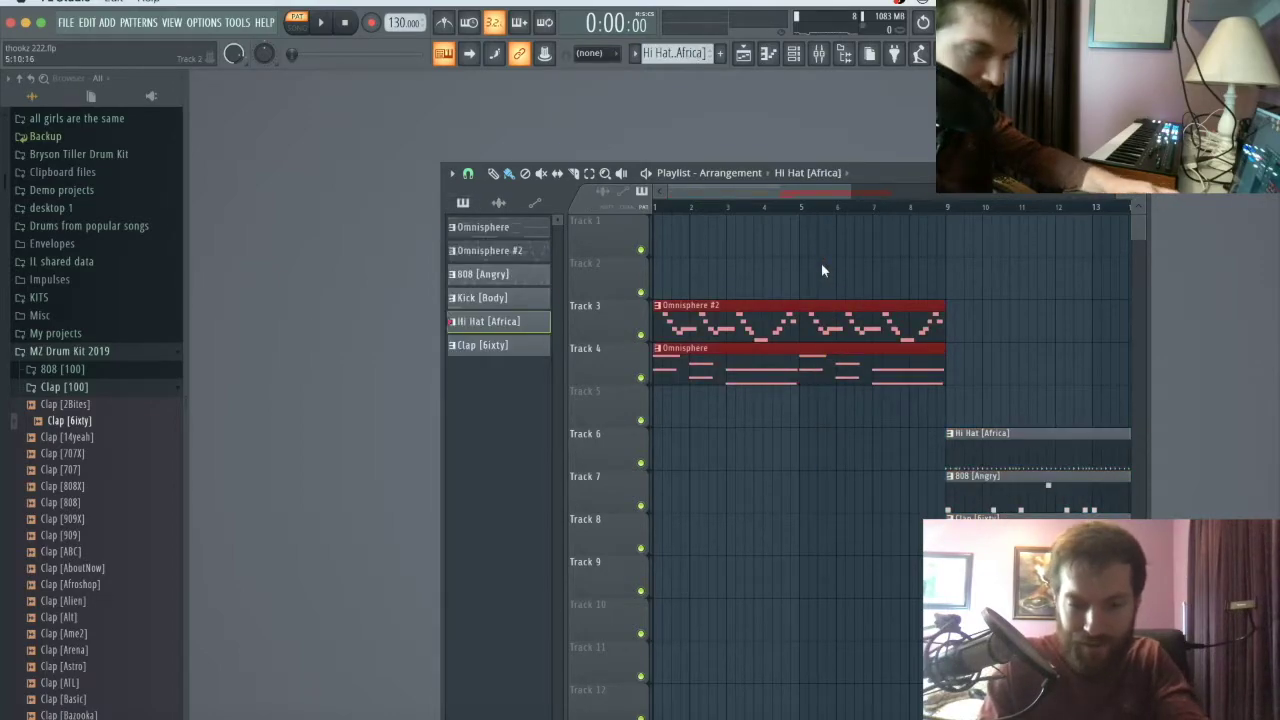
key(ctrl+b)
key(ctrl+b)
key(ctrl+b)
key(ctrl+b)
key(ctrl+b)
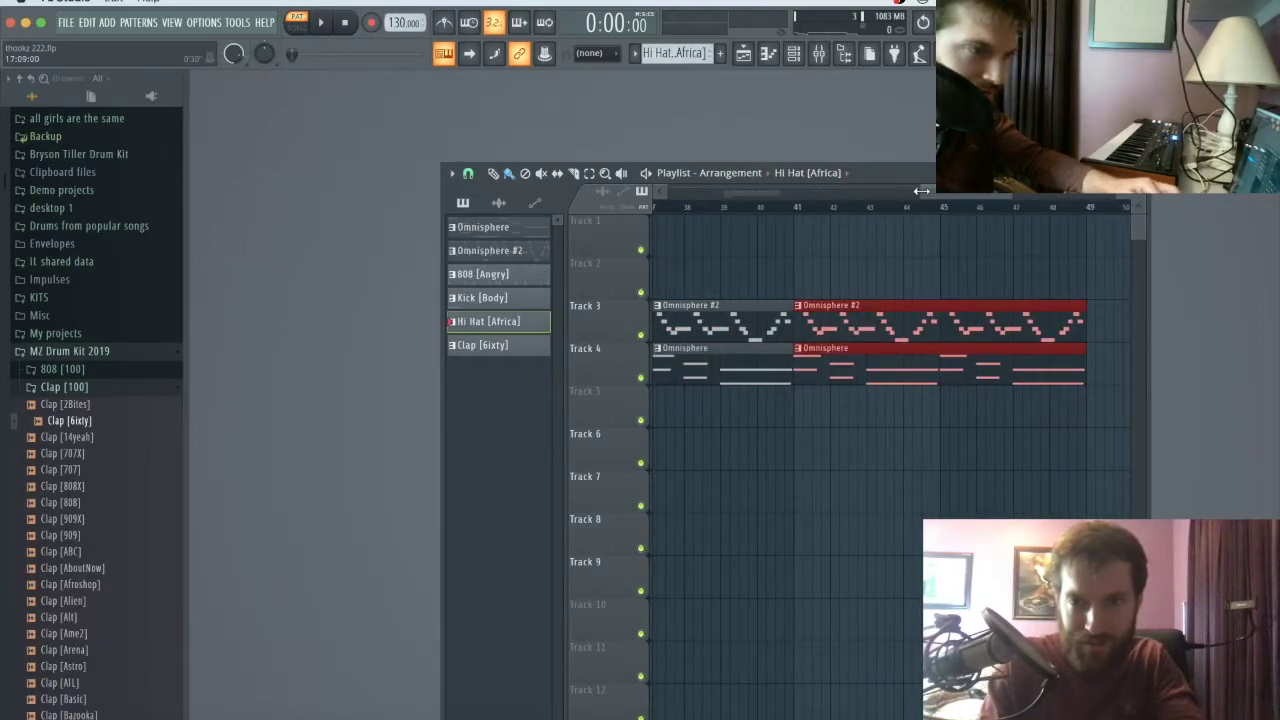
Step: Copy the hi-hat, 808, clap and kick clips and place the copies at bar 17
drag(921, 190, 357, 177)
drag(724, 682, 793, 423)
key(ctrl+v)
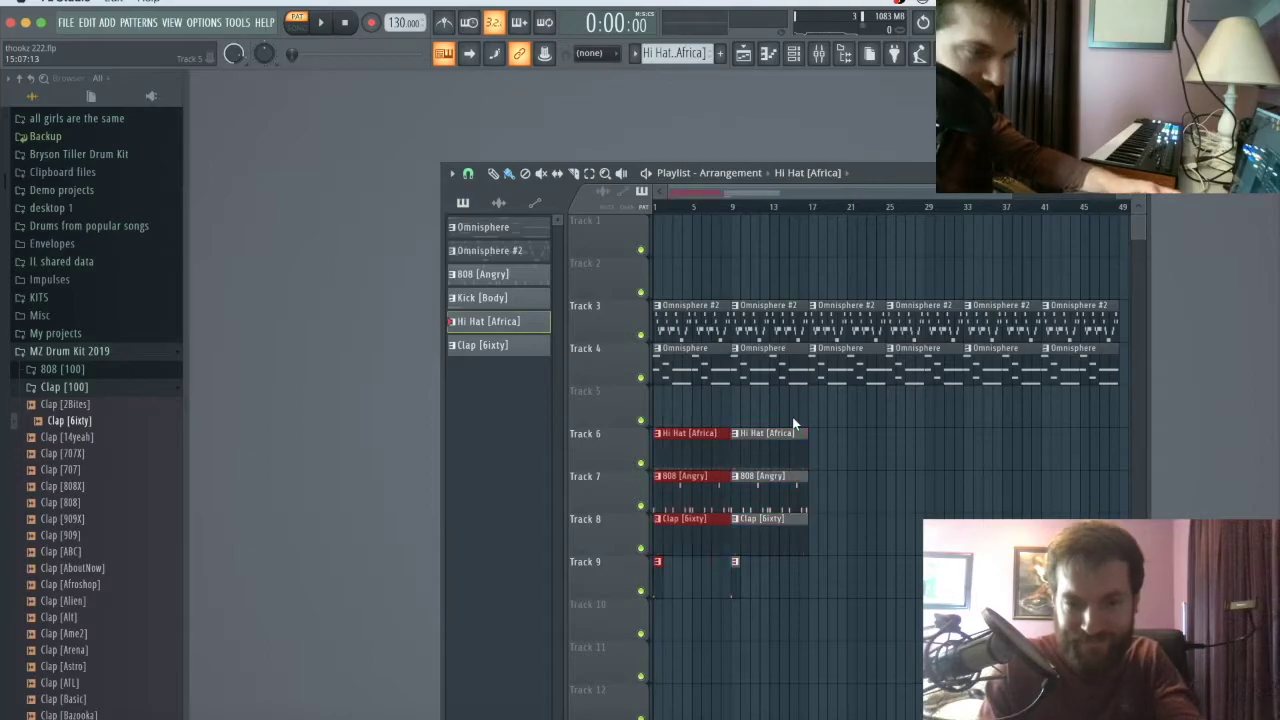
drag(689, 451, 853, 450)
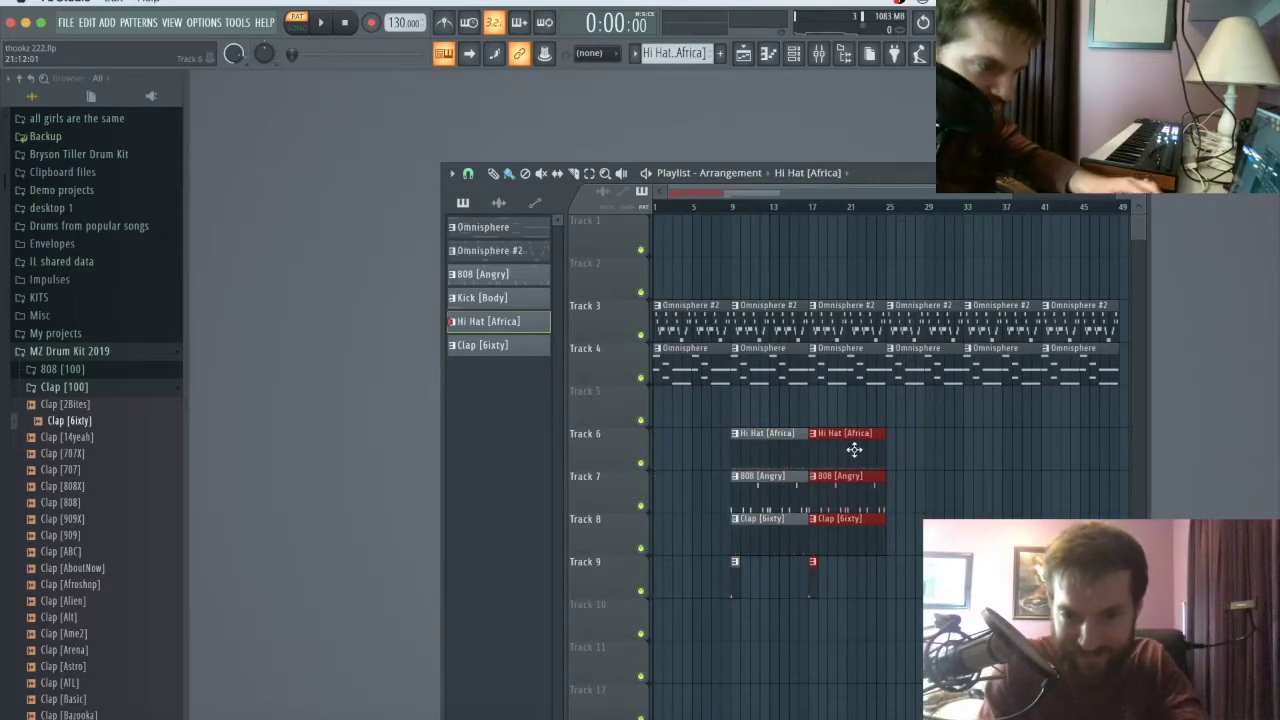
Step: Play the song from bar 9 and delete the first hi-hat clip on Track 6, leaving only the one at bar 17
click(731, 205)
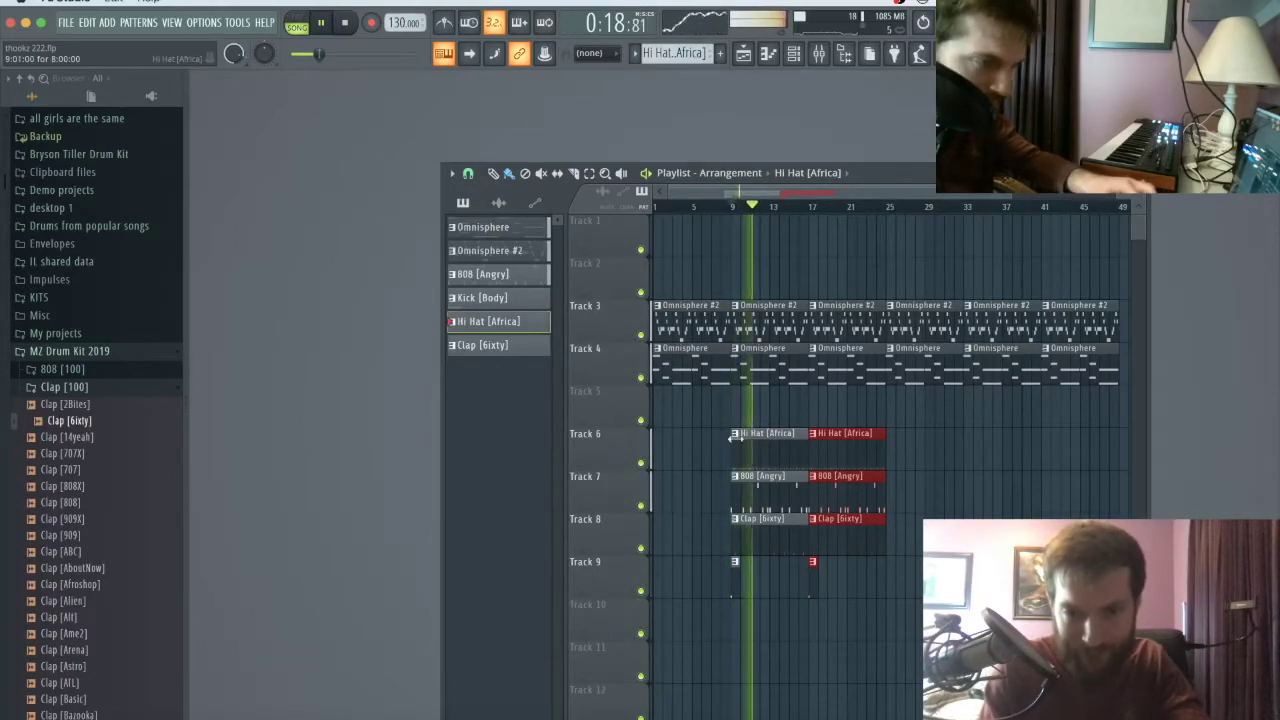
drag(735, 440, 770, 440)
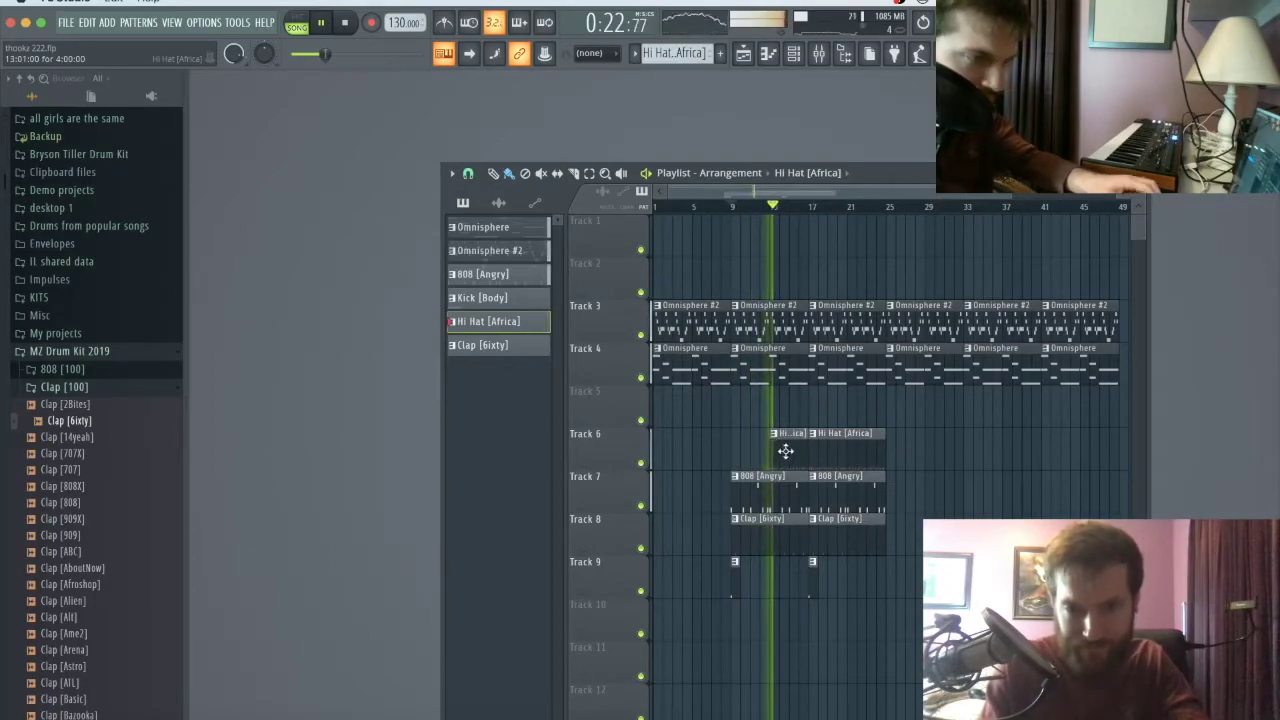
right_click(786, 451)
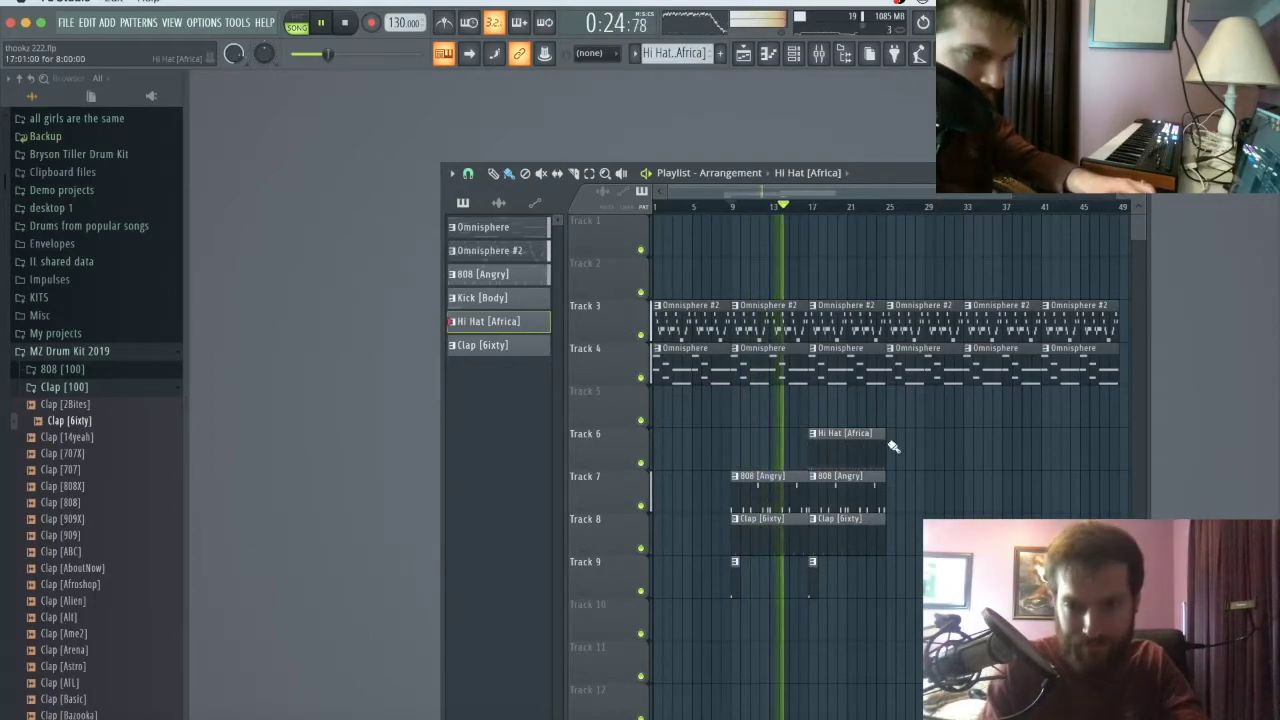
Step: Copy the 808, clap, kick and hi-hat clips of bars 9 to 24 to start at bar 33
drag(731, 623, 914, 430)
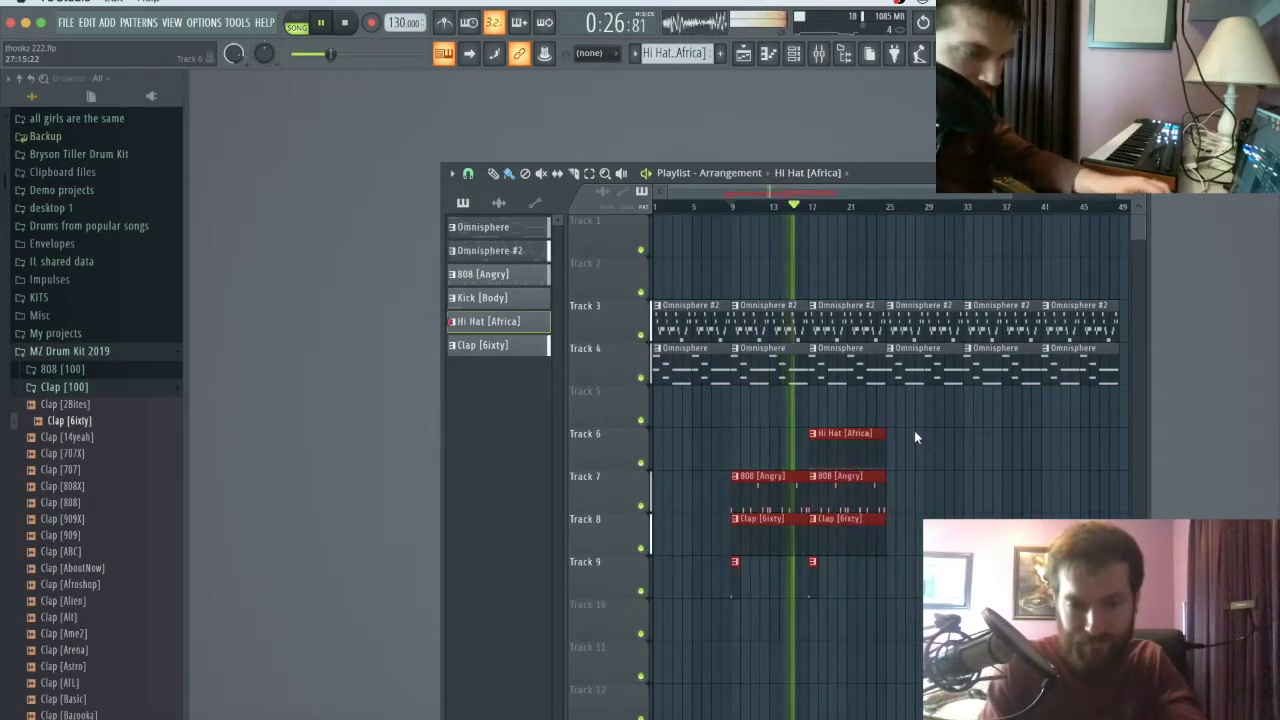
drag(705, 192, 916, 191)
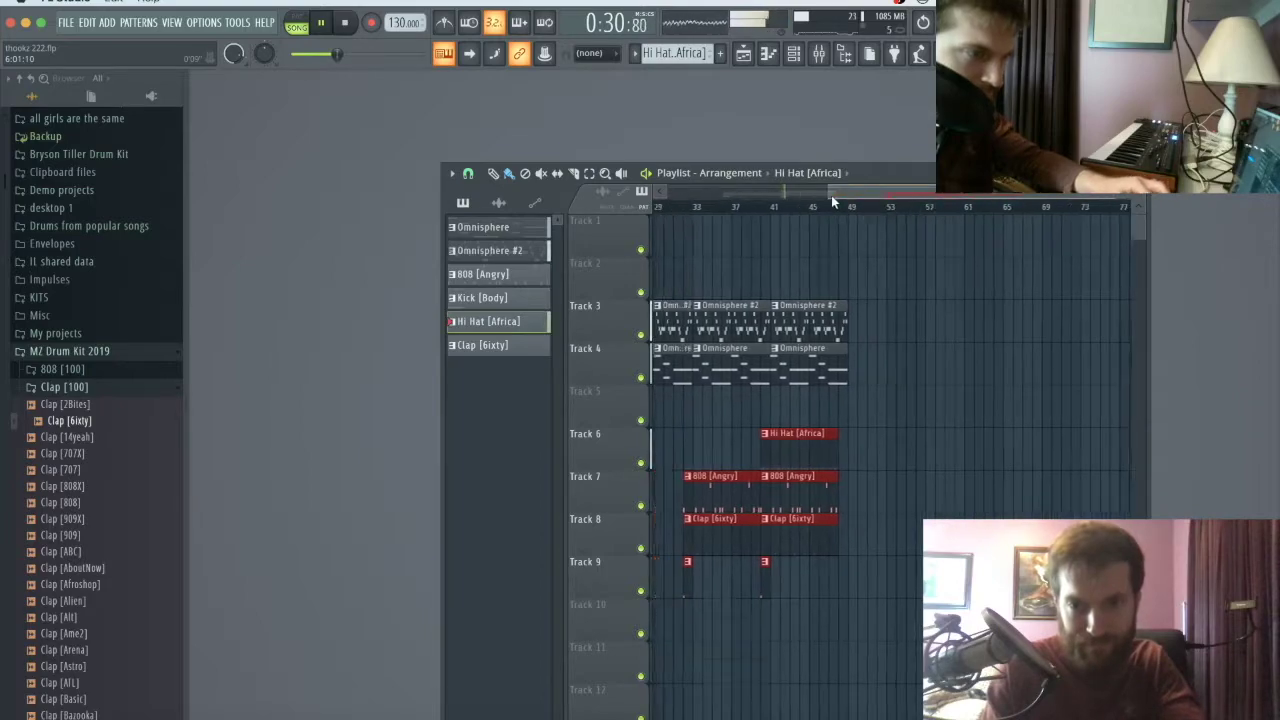
drag(841, 502, 855, 509)
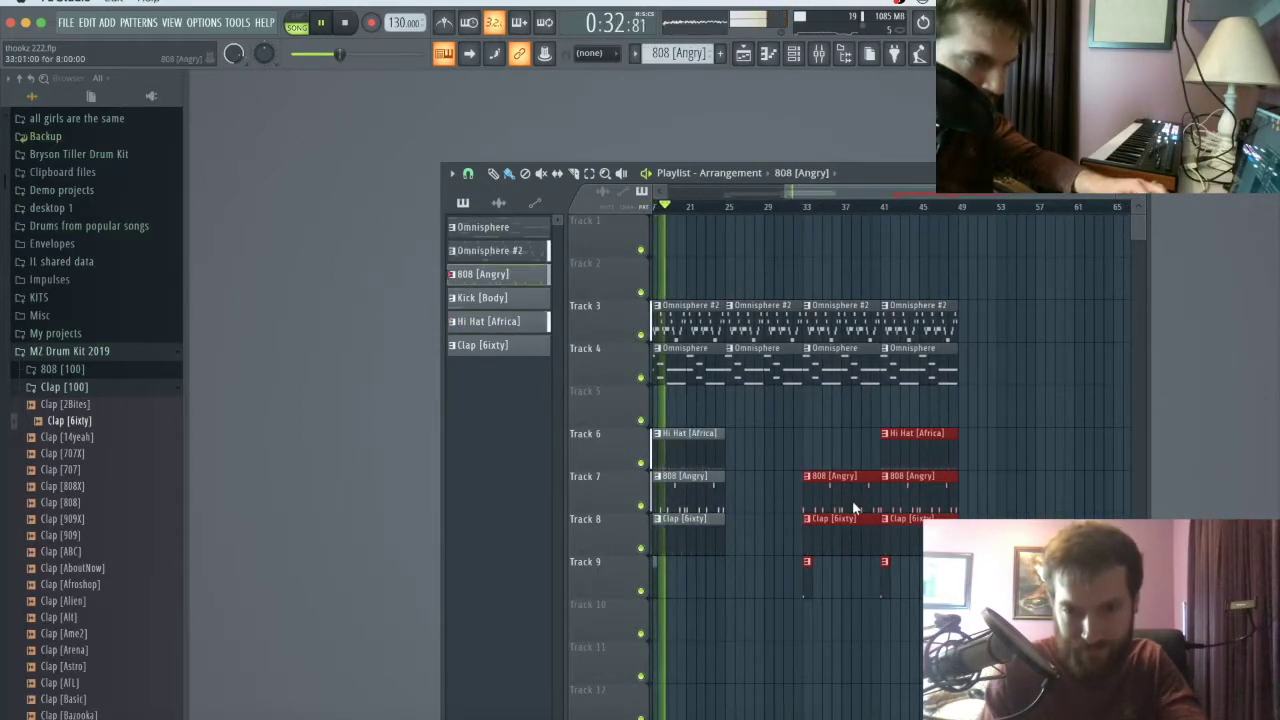
click(760, 195)
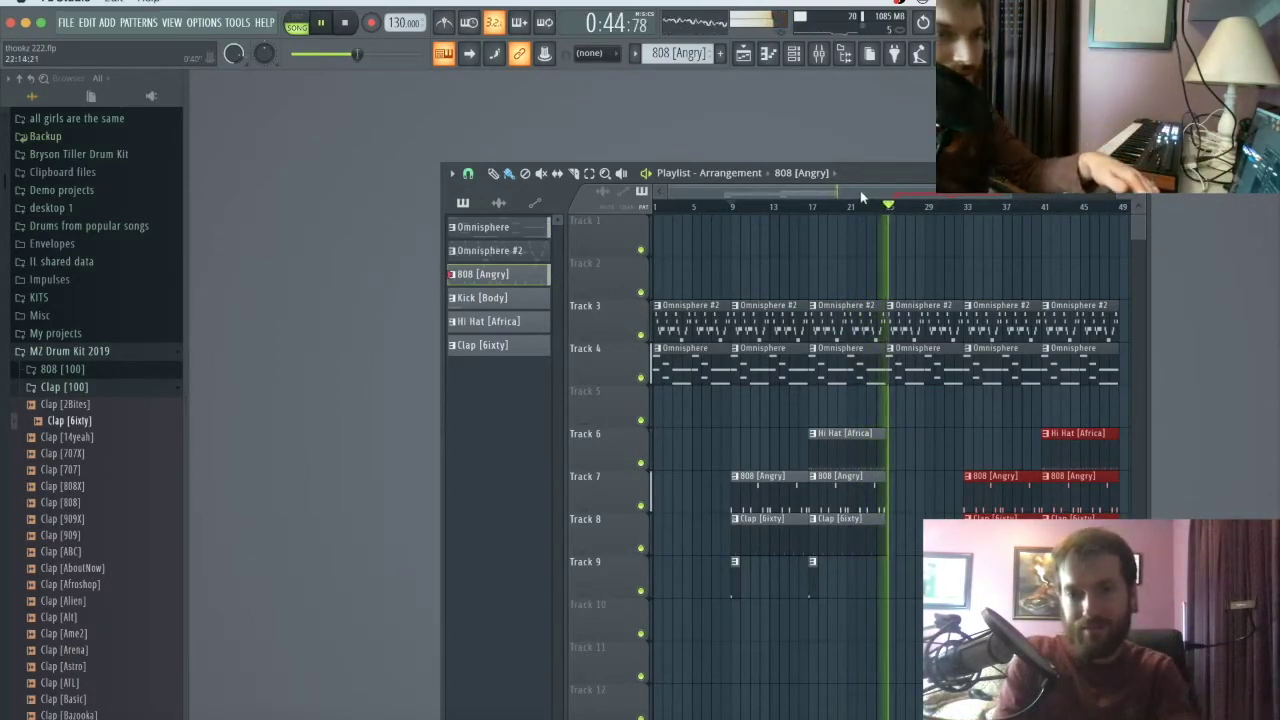
drag(862, 196, 942, 196)
click(960, 420)
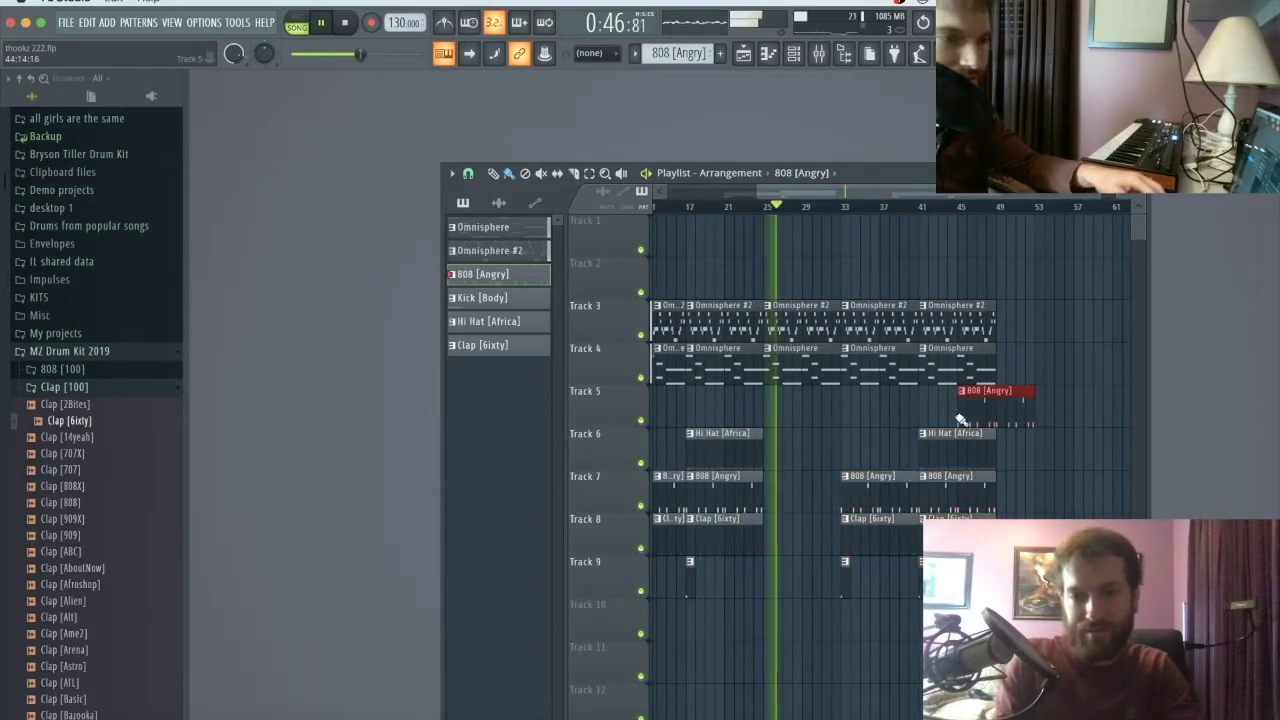
right_click(985, 420)
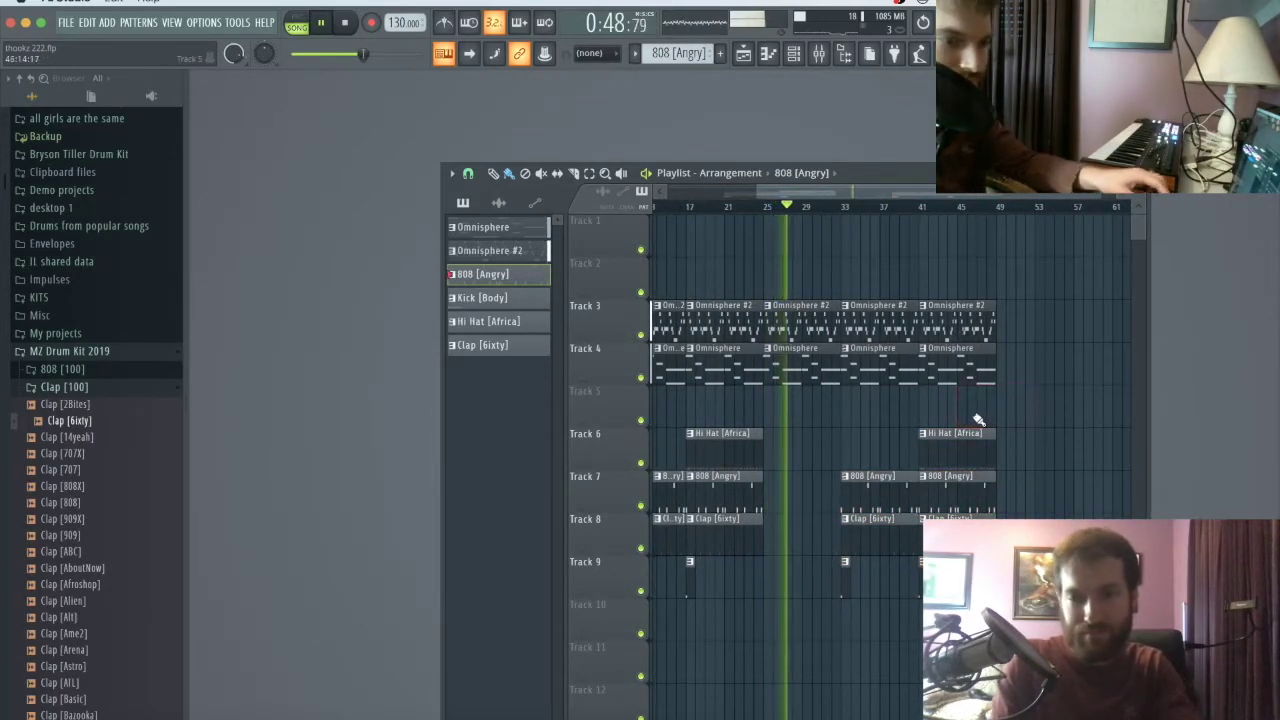